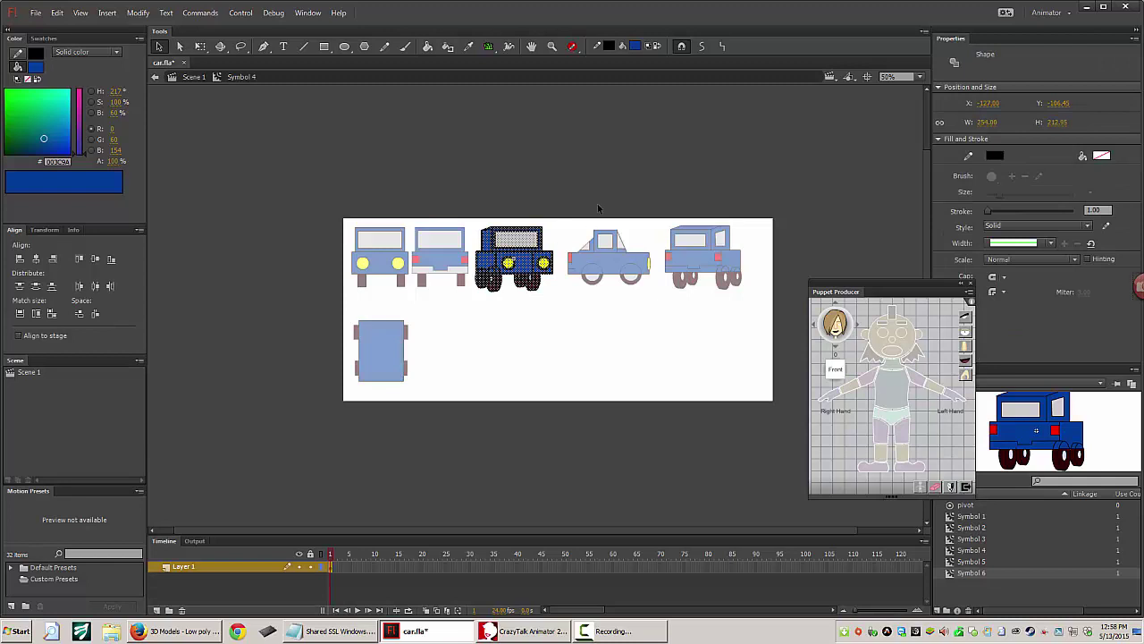
Step: Leave the editing mode of the front three-quarter car symbol and return to Scene 1 with nothing selected
left_click(598, 205)
left_click(534, 261)
left_click(575, 263)
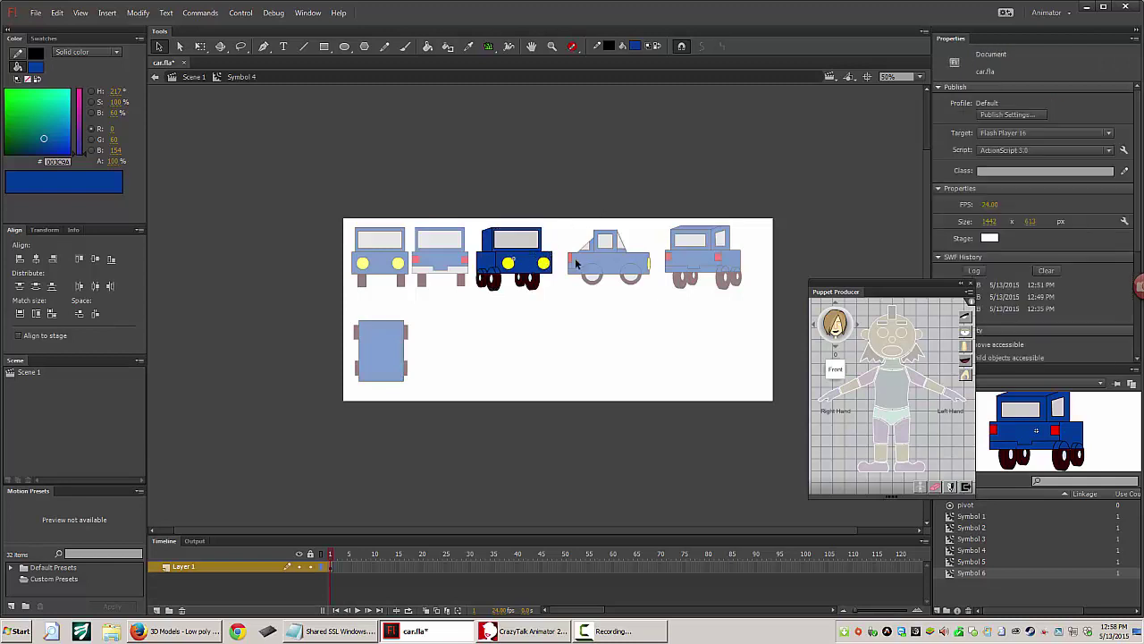
double_click(585, 304)
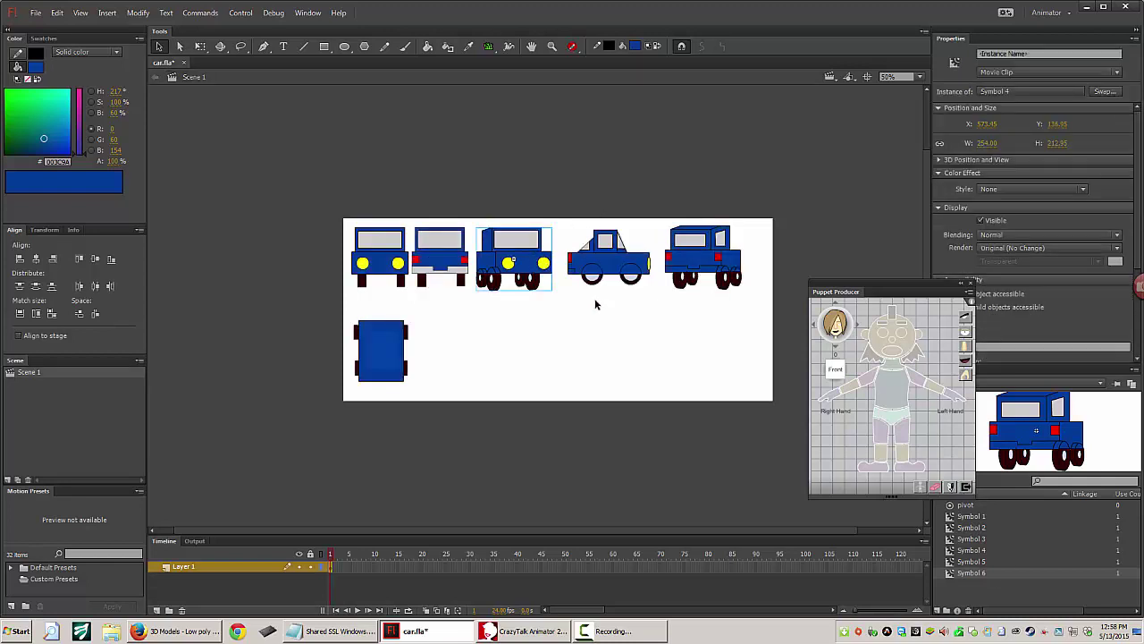
left_click(574, 329)
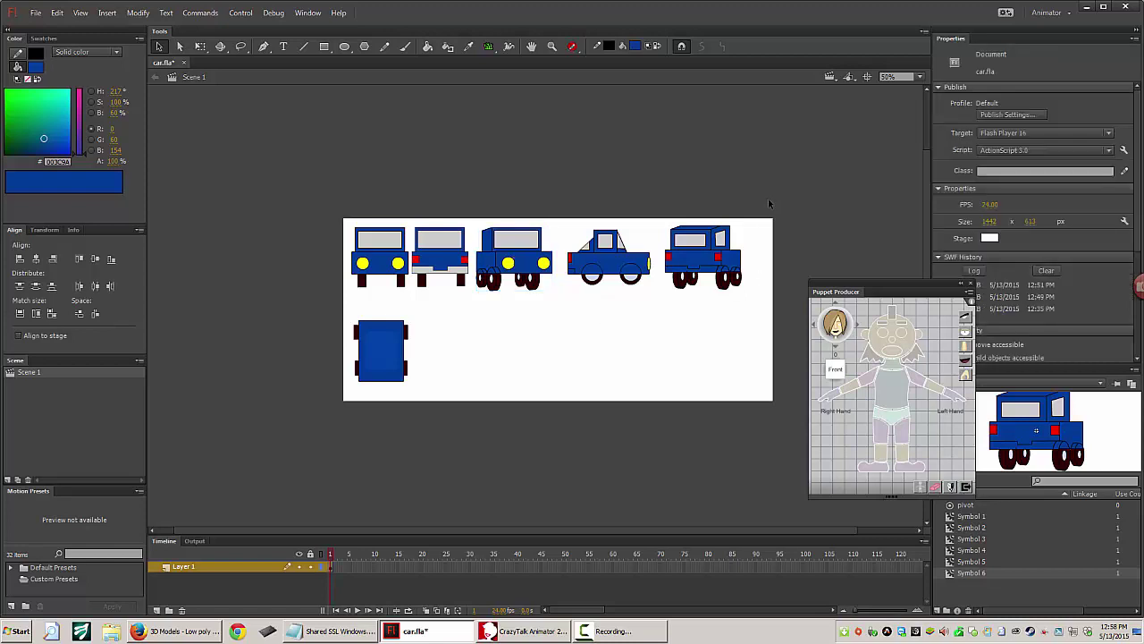
left_click_drag(769, 201, 338, 420)
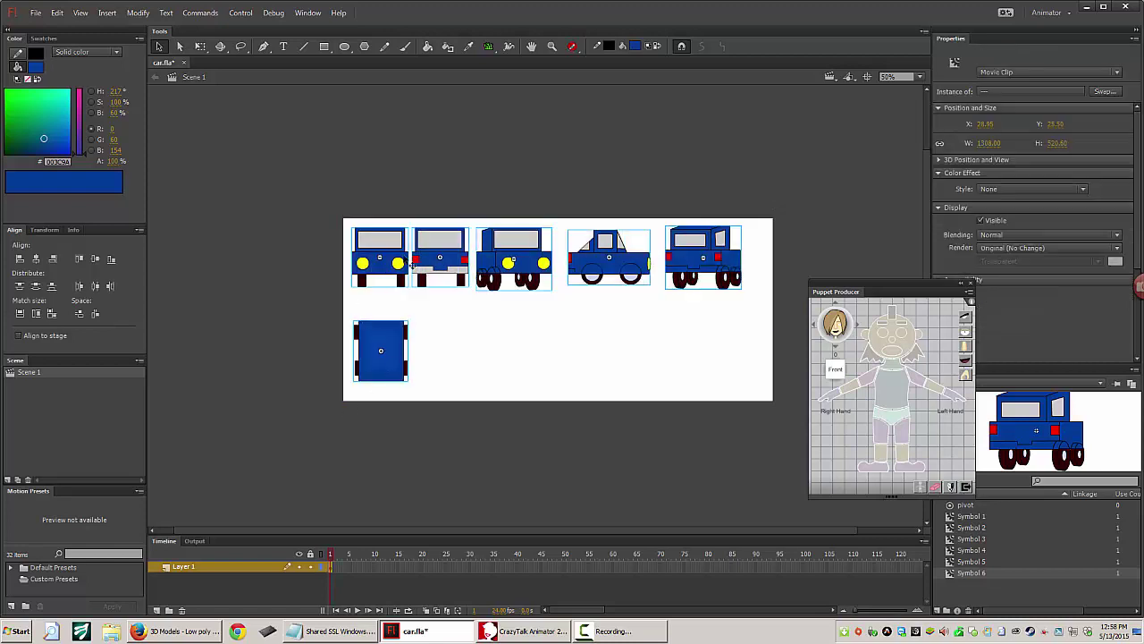
left_click(648, 324)
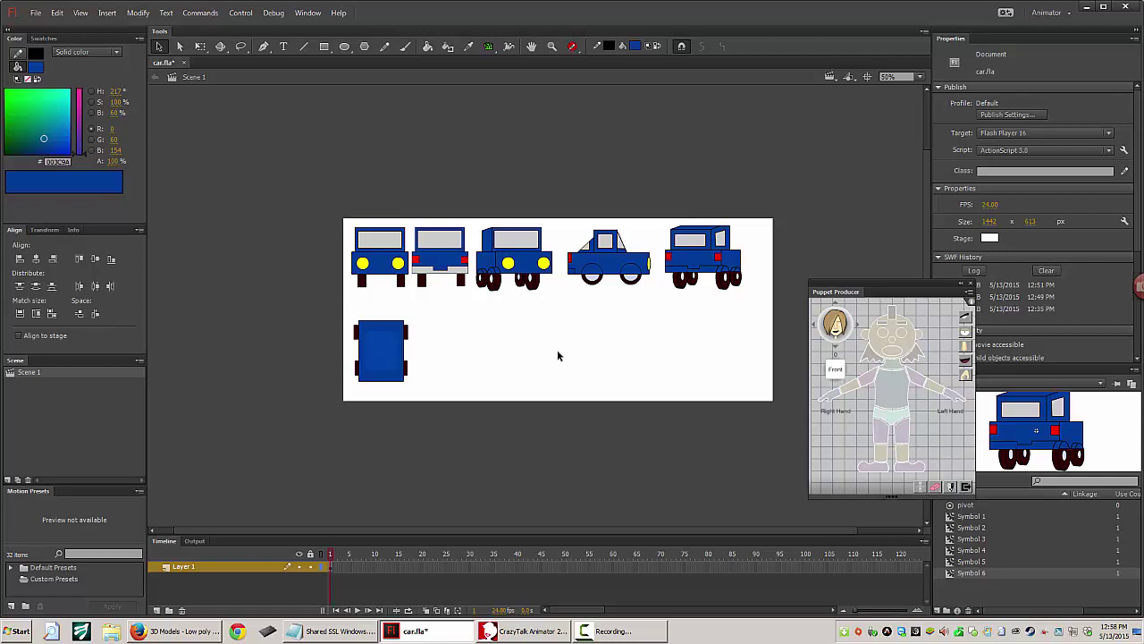
Step: Assign the front-view car to the puppet's lower torso at the Front (0) angle
left_click(385, 261)
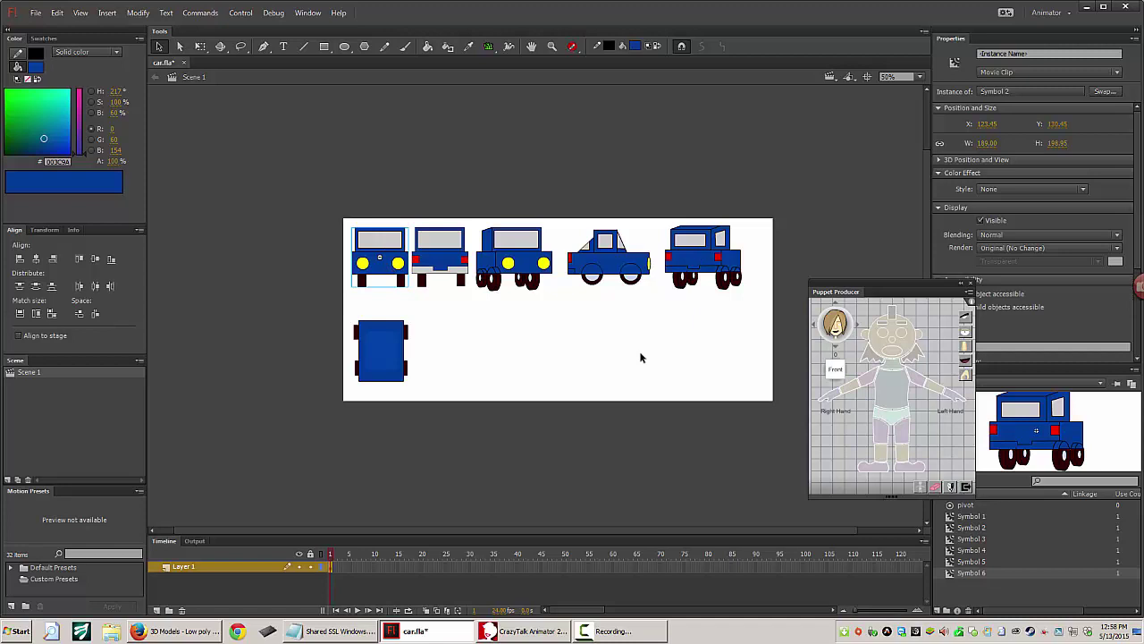
left_click_drag(833, 288, 774, 97)
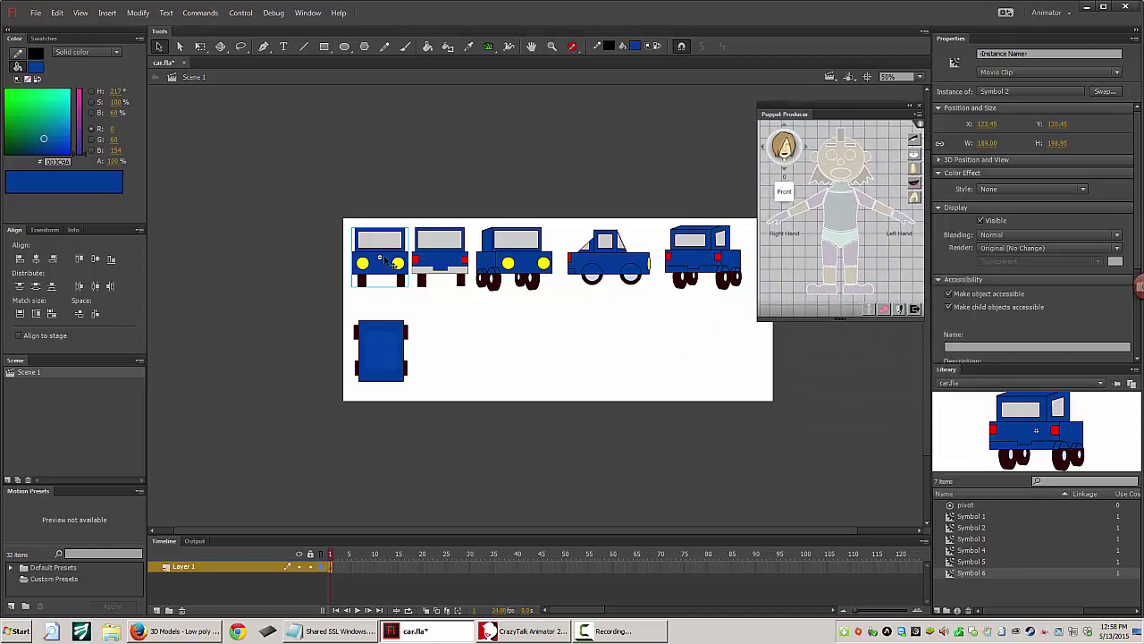
left_click(842, 243)
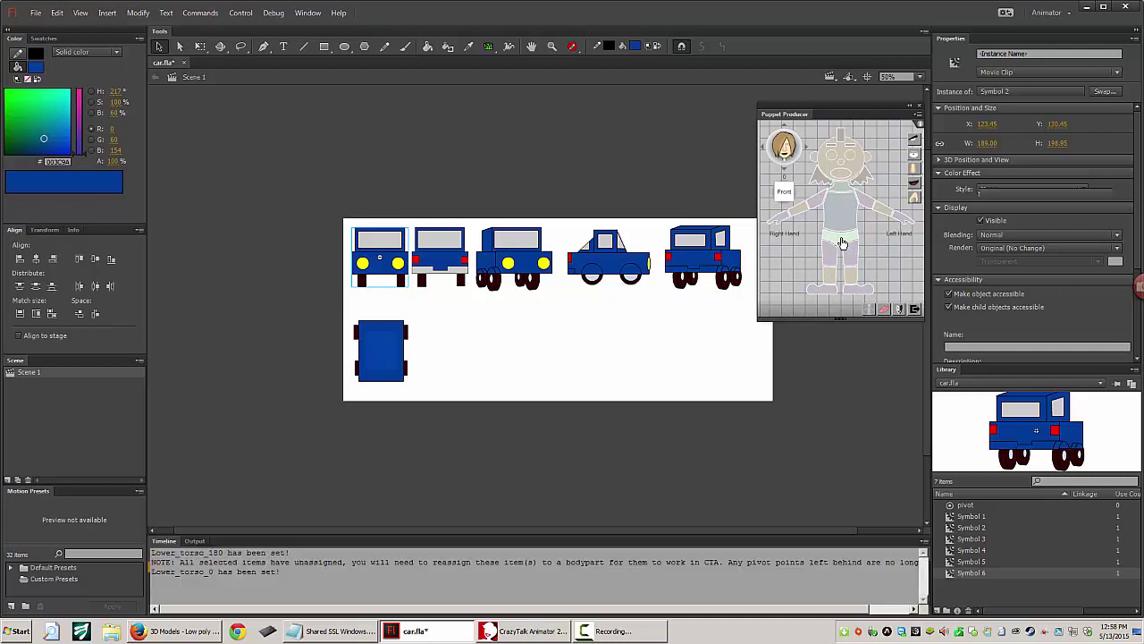
Step: Assign the rear-view car to the puppet's lower torso at the Back (180) angle
left_click(449, 257)
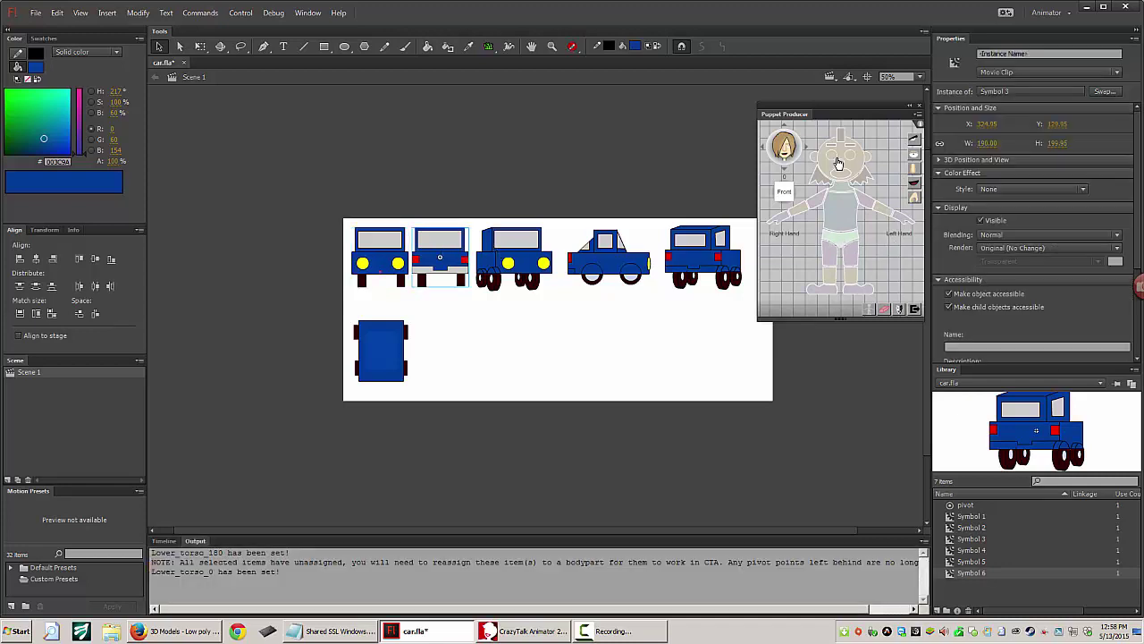
left_click(765, 151)
left_click(765, 150)
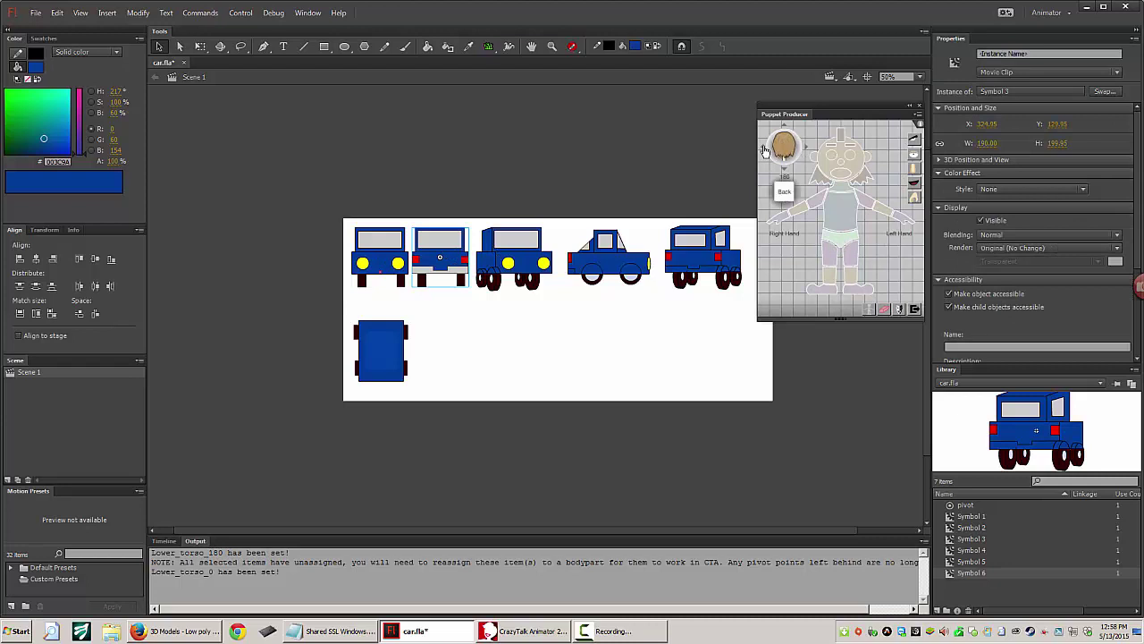
left_click(840, 243)
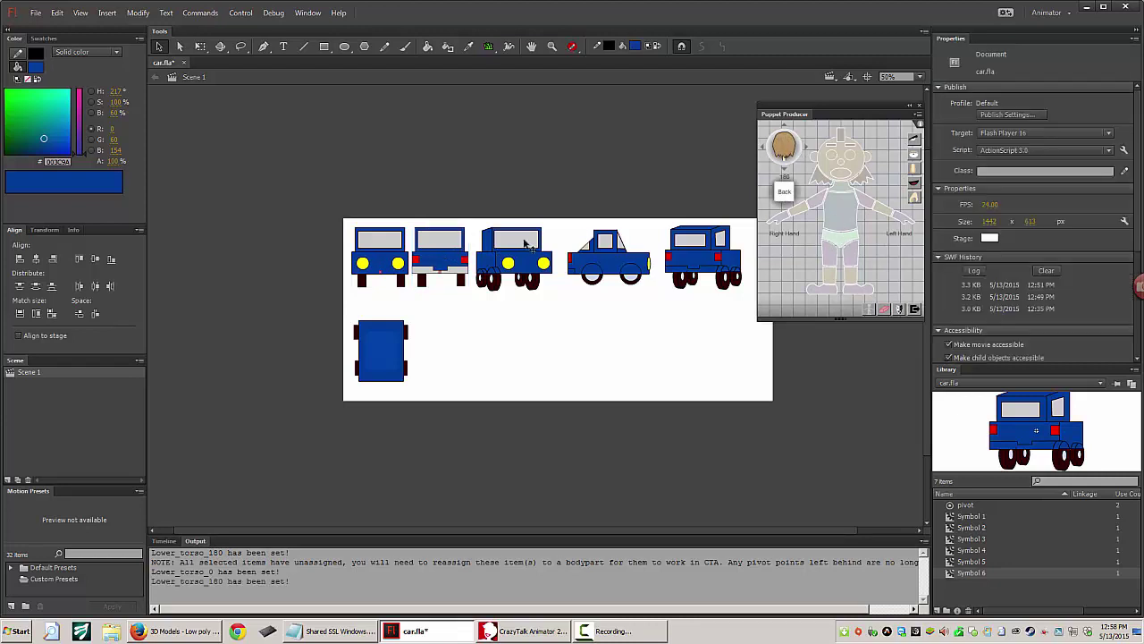
Step: Assign the front three-quarter car to the puppet's lower torso at the 45-degree angle
left_click(528, 253)
left_click(807, 149)
left_click(806, 150)
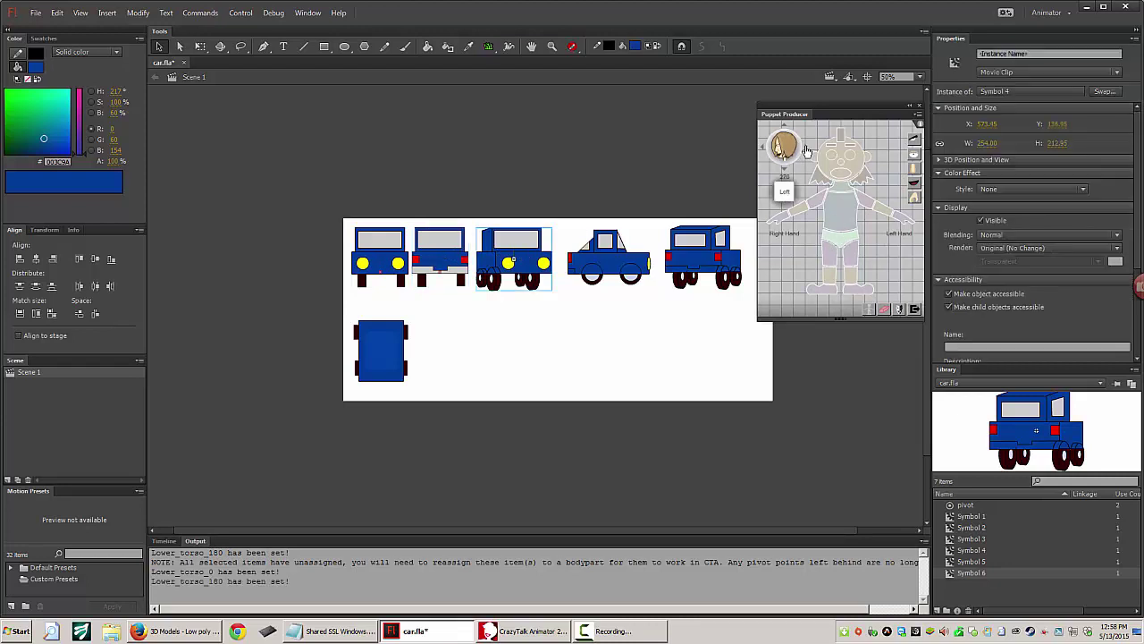
left_click(806, 149)
left_click(806, 149)
left_click(806, 149)
left_click(833, 247)
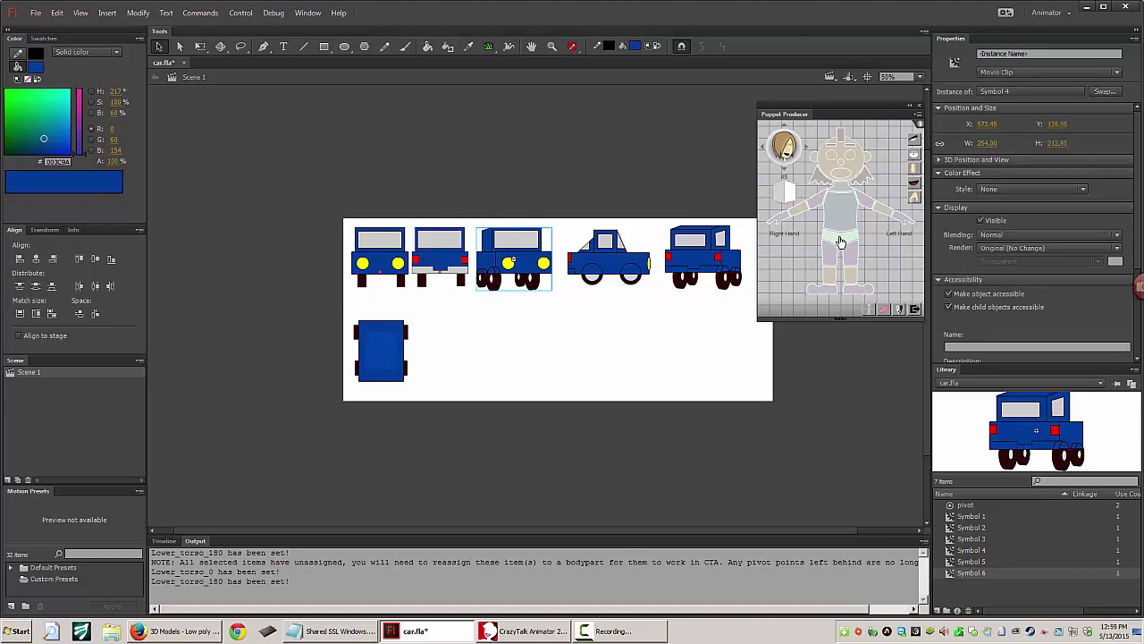
Step: Assign the side-view car to the puppet's lower torso at the Right (90) angle
left_click(642, 266)
left_click(807, 150)
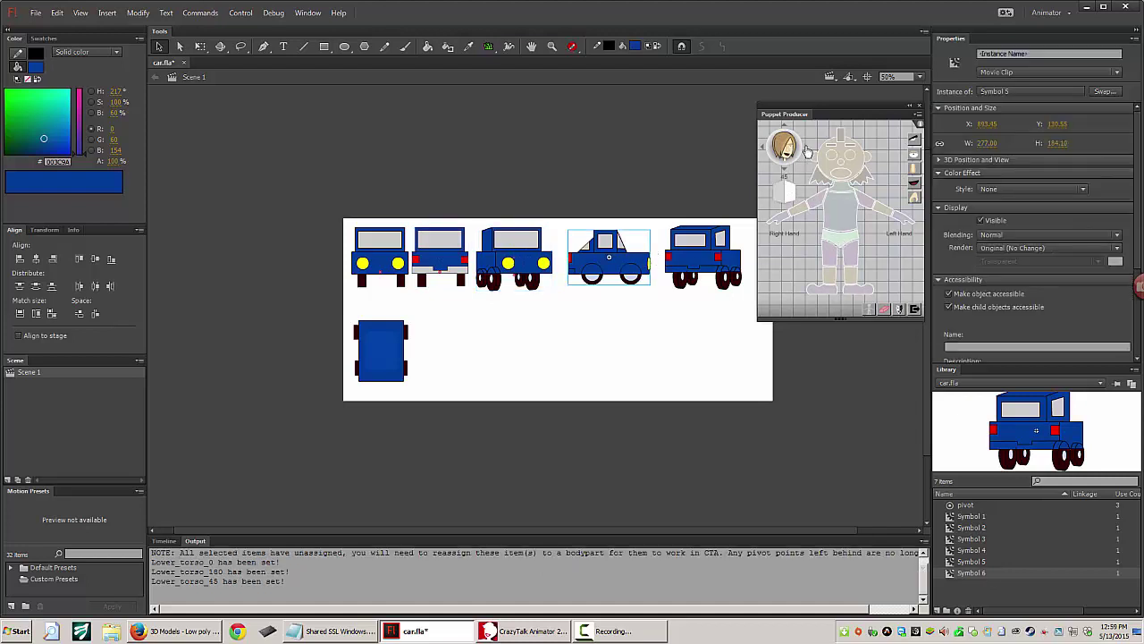
left_click(832, 248)
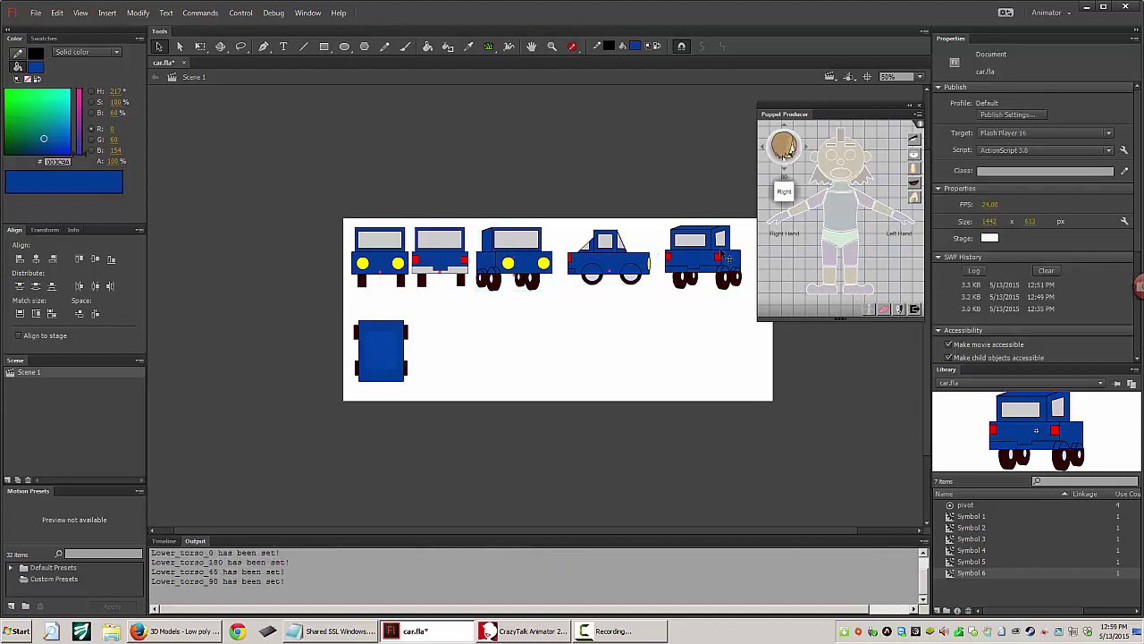
Step: Assign the rear three-quarter car to the lower torso at 135 degrees and the top-view car to the lower torso at the Top angle
left_click(722, 254)
left_click(806, 158)
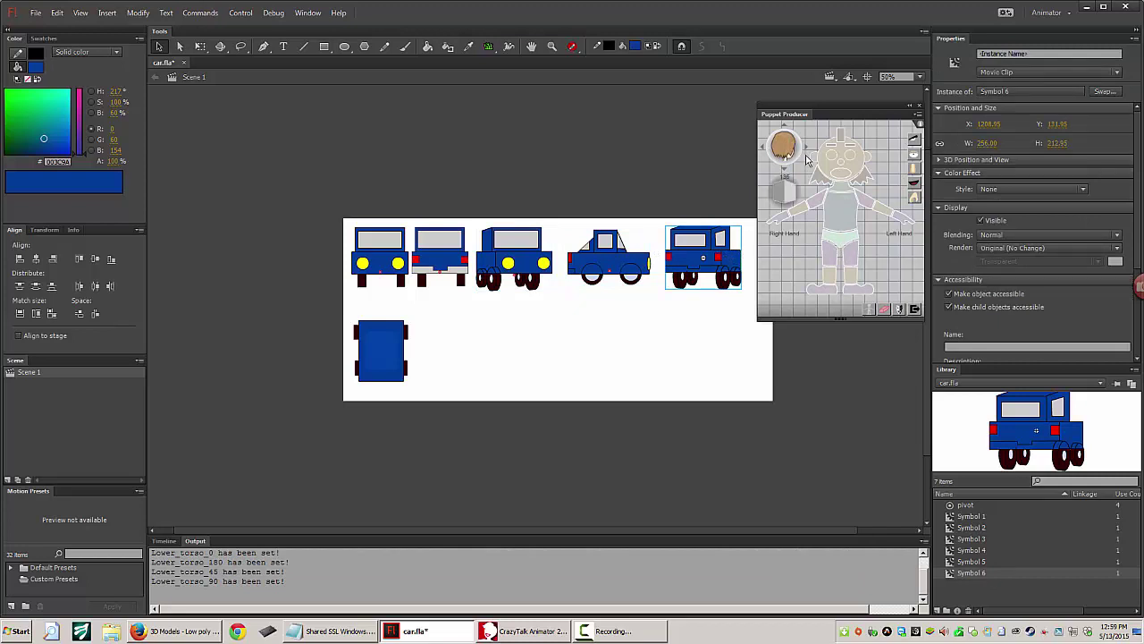
left_click(844, 245)
left_click(407, 367)
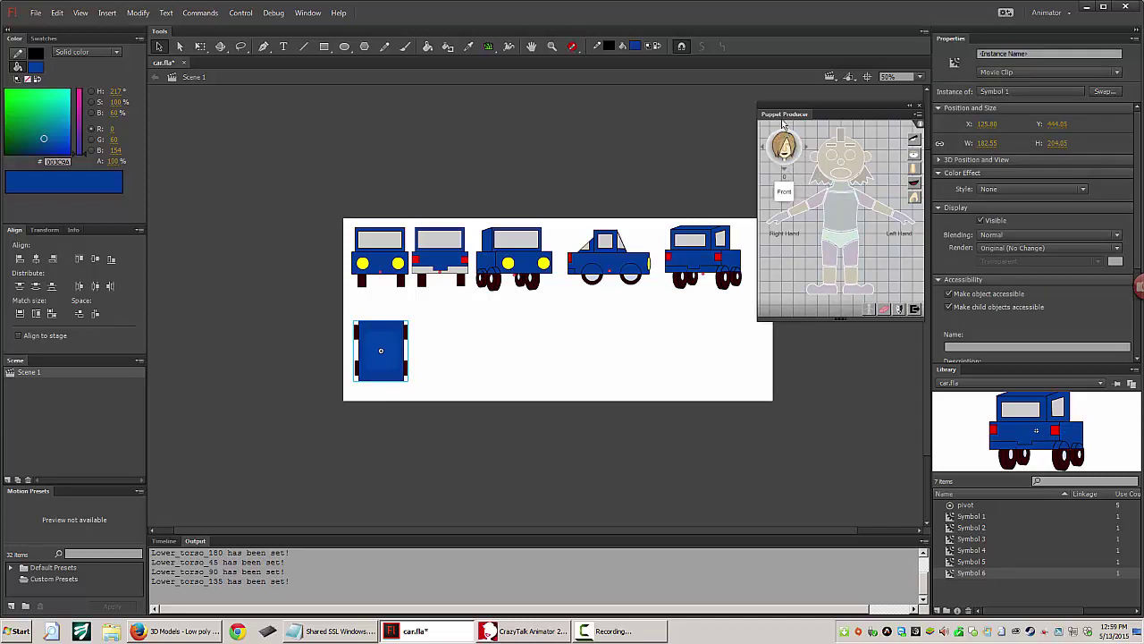
left_click(783, 130)
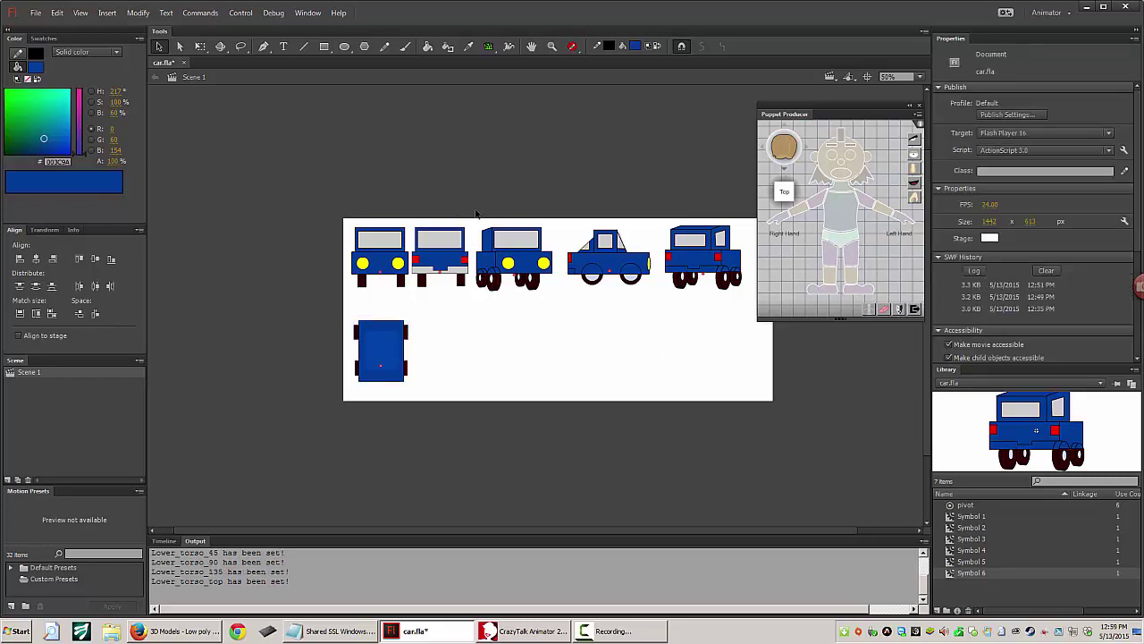
Step: Auto-mirror the top-view car together with its pivot using the top -> bottom option
left_click_drag(427, 308, 338, 396)
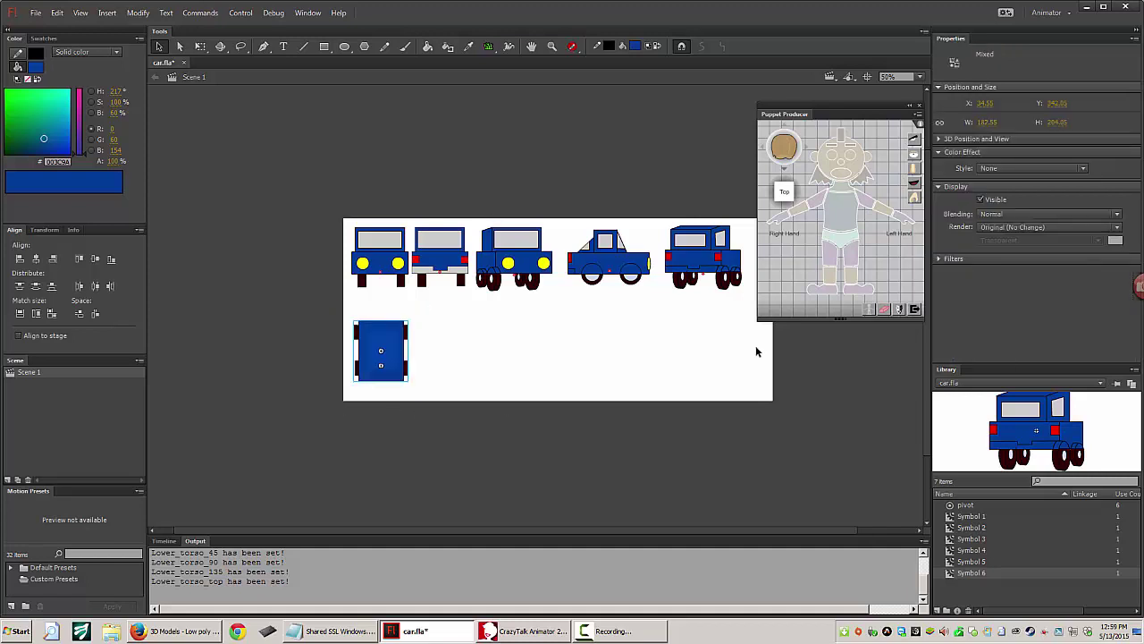
left_click(898, 309)
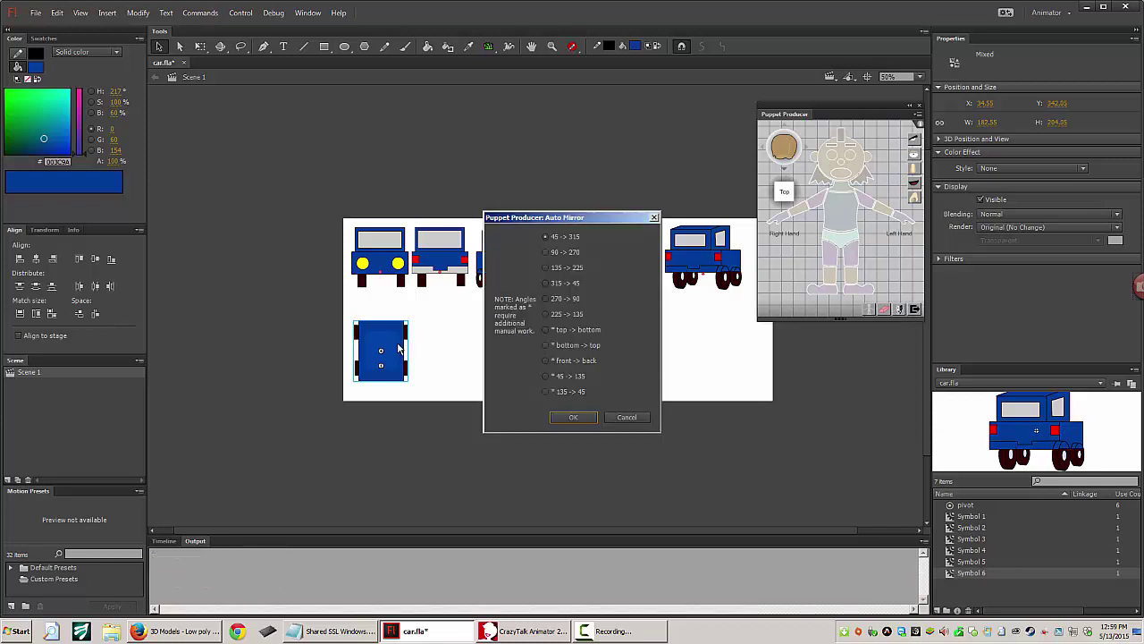
left_click(547, 329)
left_click(576, 417)
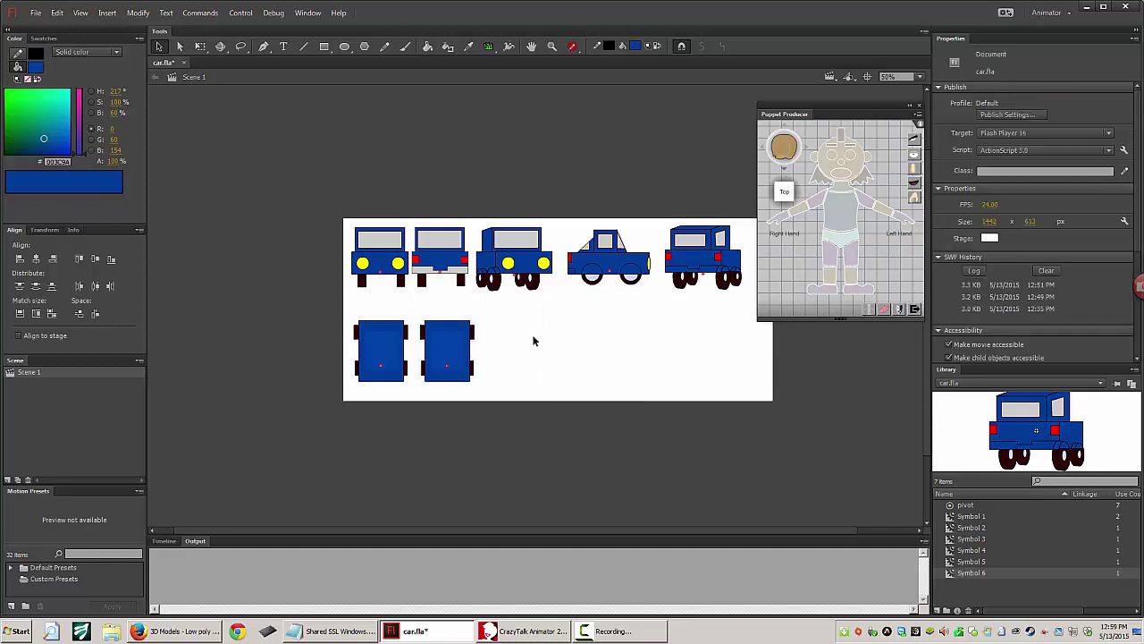
Step: Auto-mirror the front three-quarter car together with its pivot using the 45 -> 315 option
left_click_drag(351, 312, 519, 400)
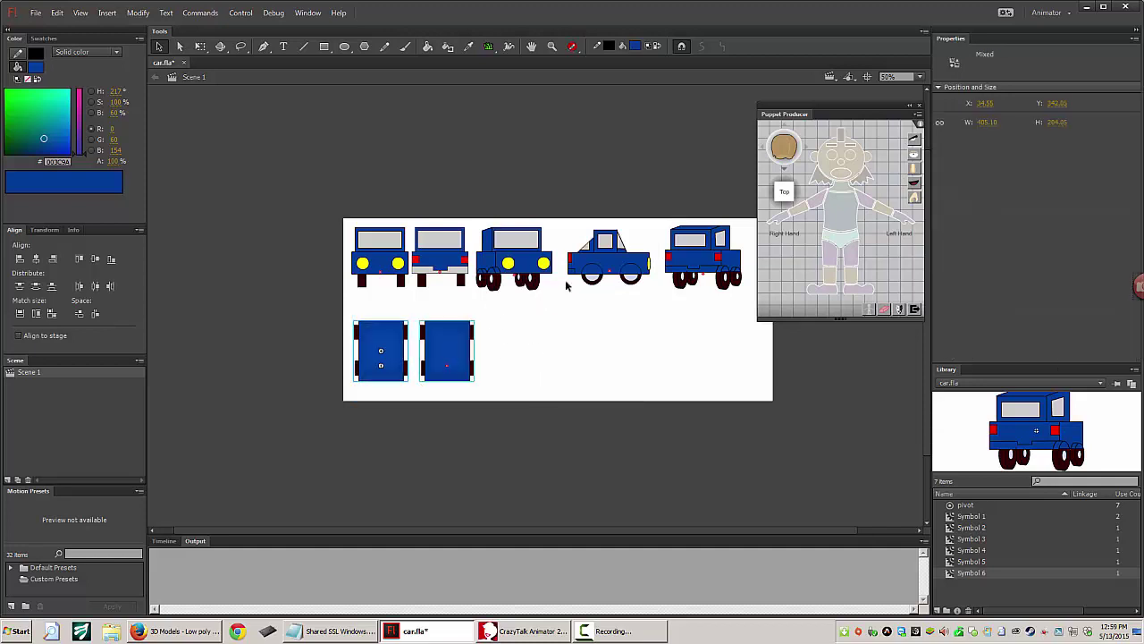
left_click_drag(558, 205, 509, 302)
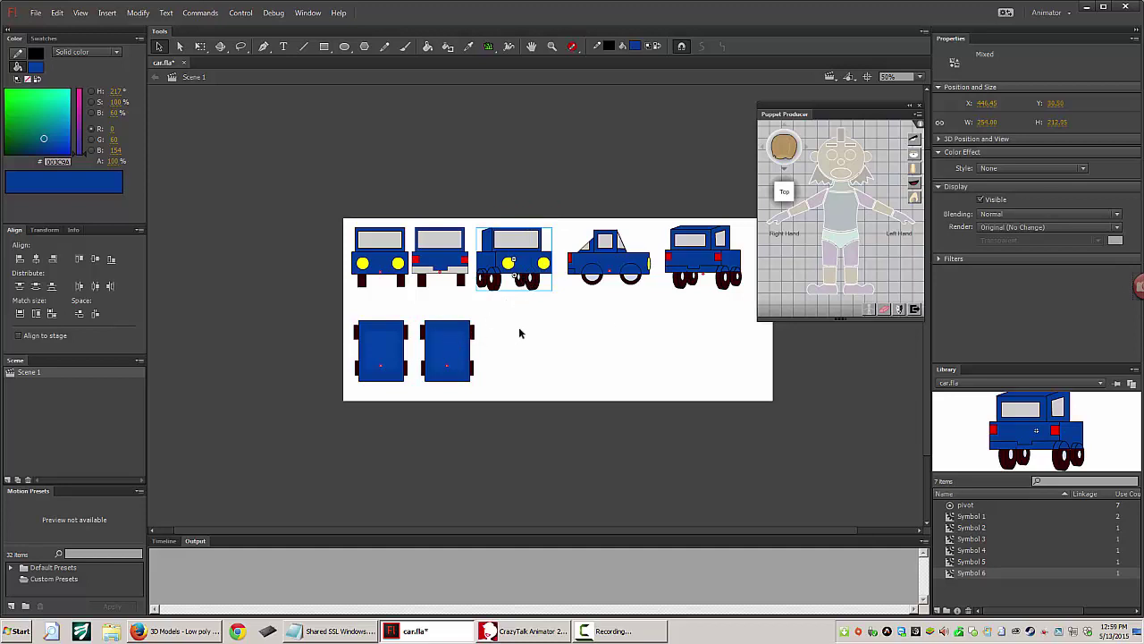
left_click(900, 310)
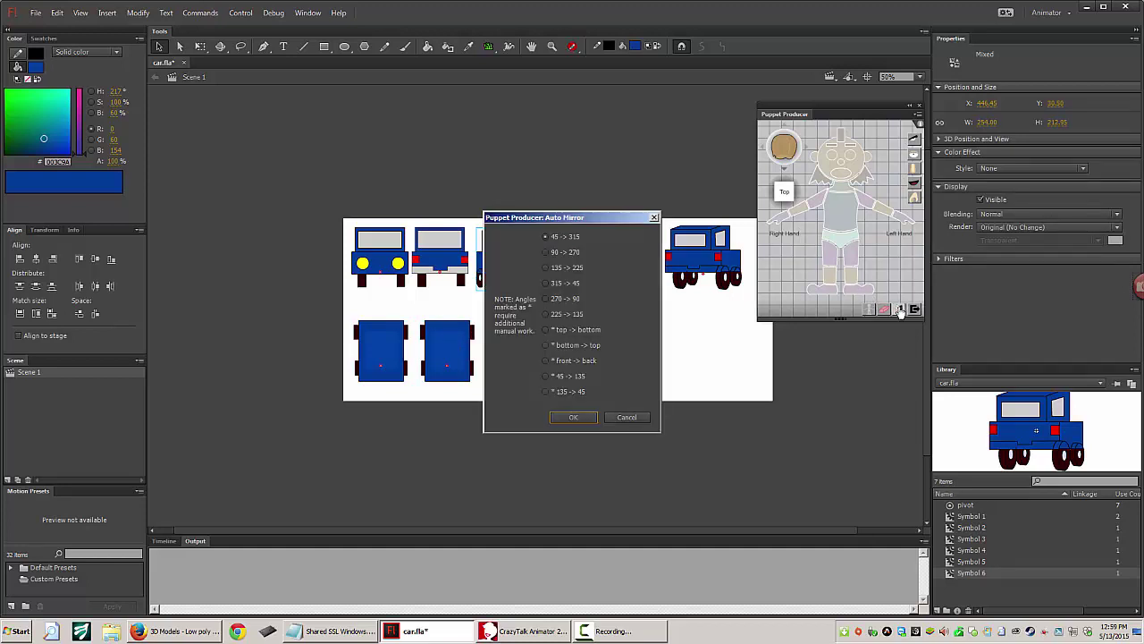
left_click(579, 417)
Step: Auto-mirror the side-view car together with its pivot to produce the opposite side view
left_click(633, 287)
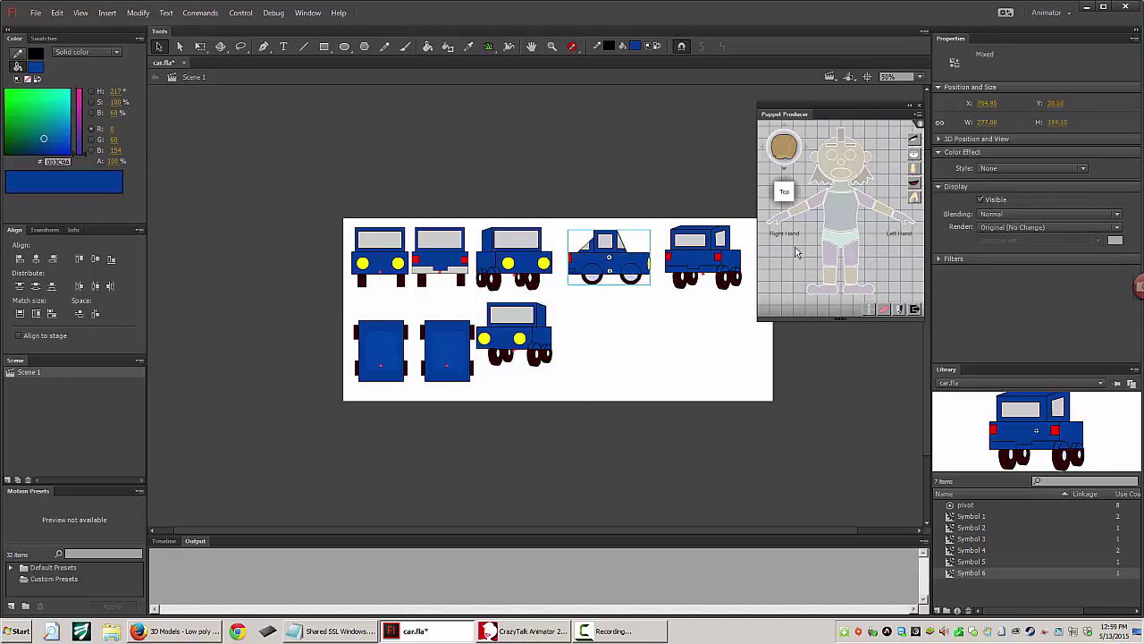
left_click(900, 309)
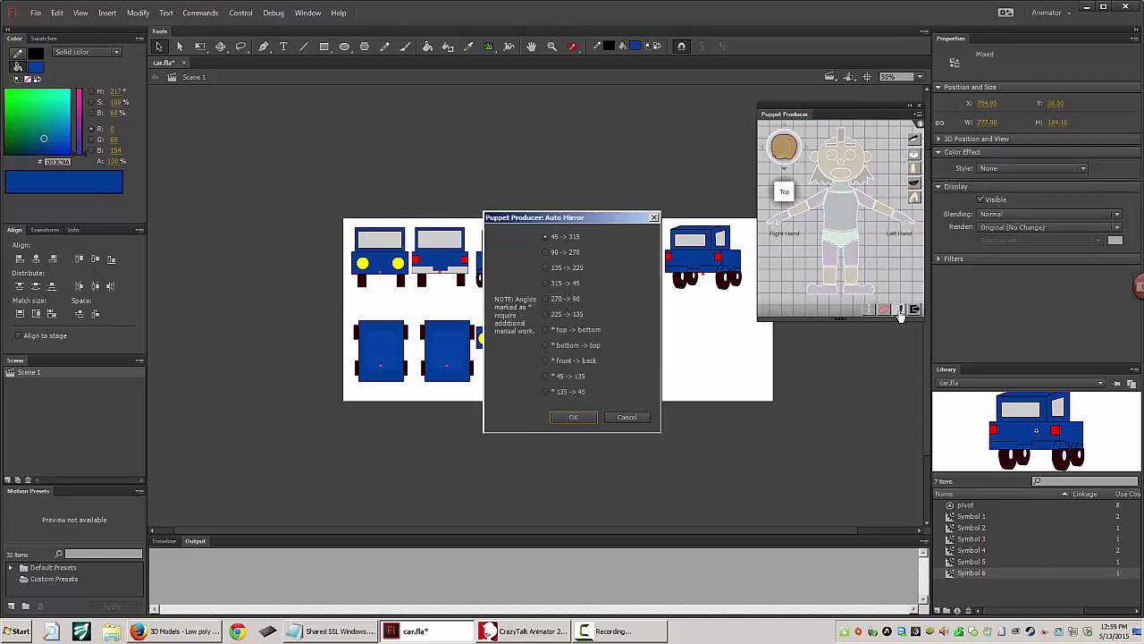
left_click(584, 418)
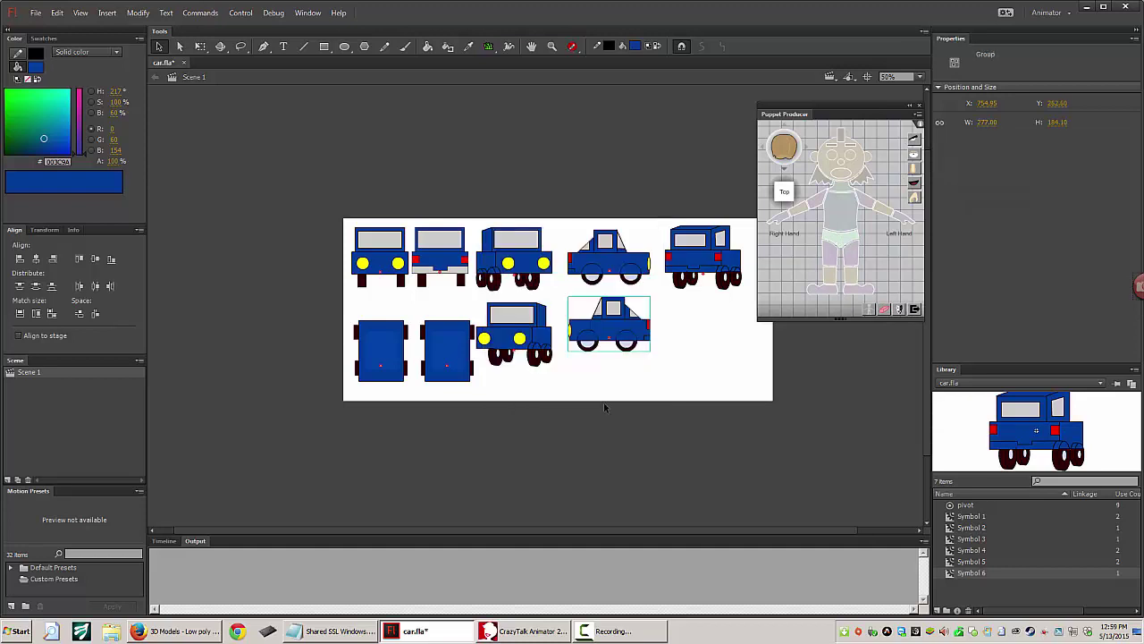
Step: Auto-mirror the rear three-quarter car together with its pivot using the 135 -> 225 option and clear the selection
left_click_drag(674, 193, 732, 300)
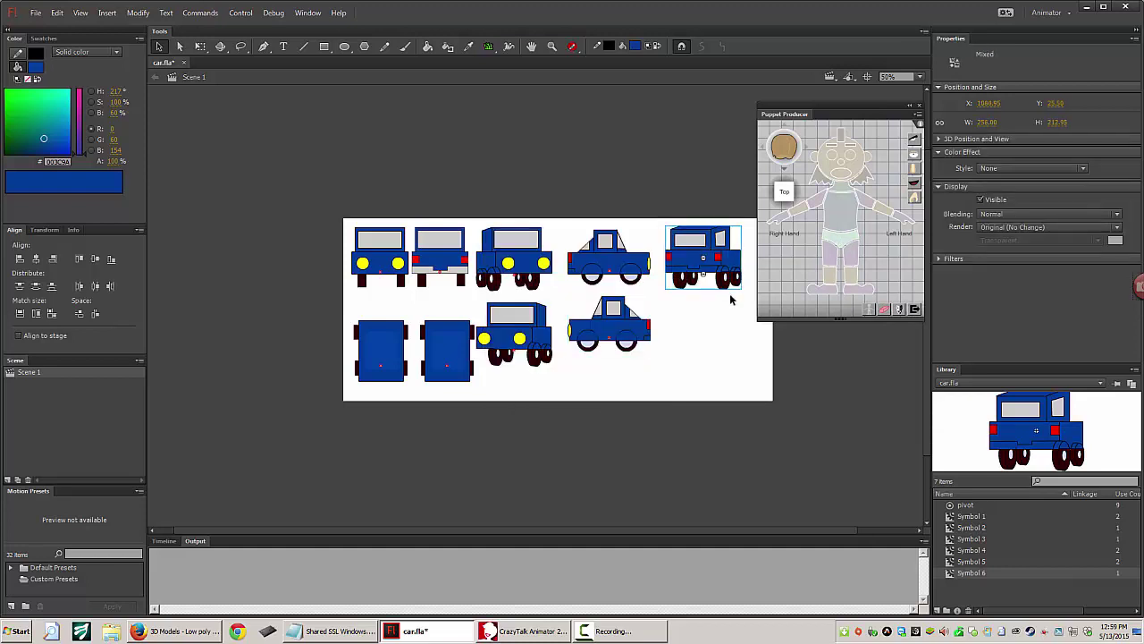
left_click(900, 309)
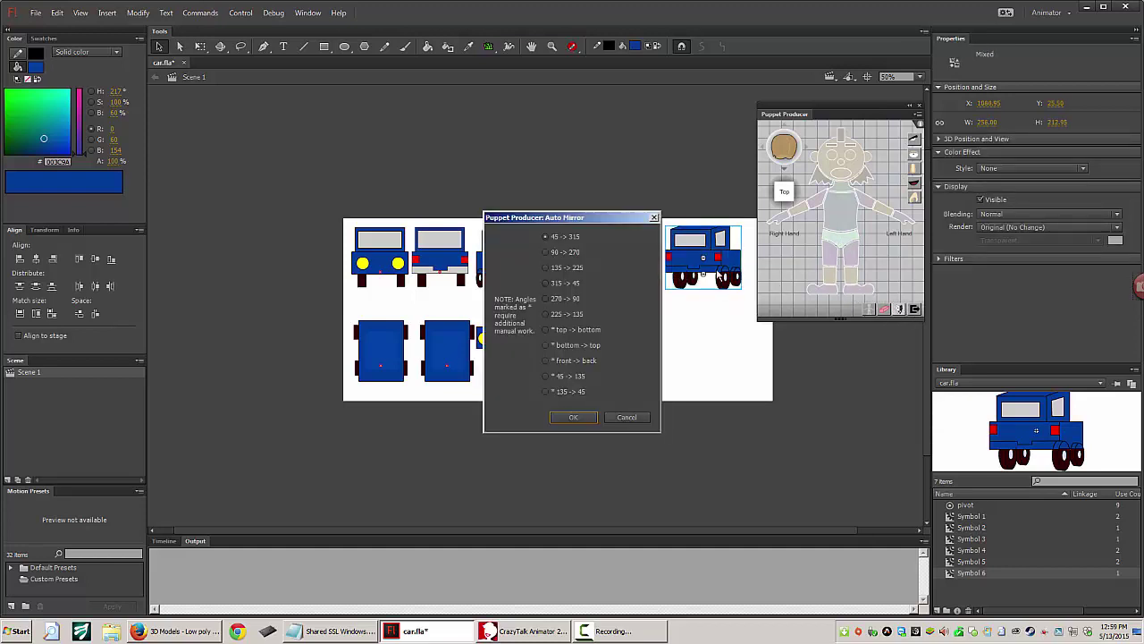
left_click(571, 269)
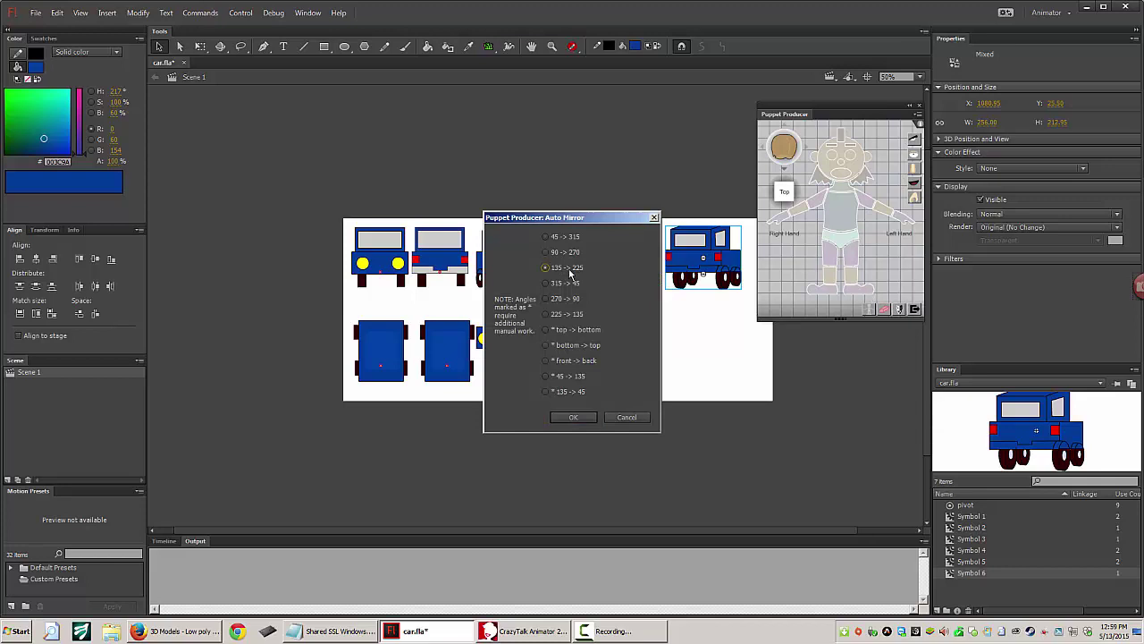
left_click(575, 418)
left_click(686, 409)
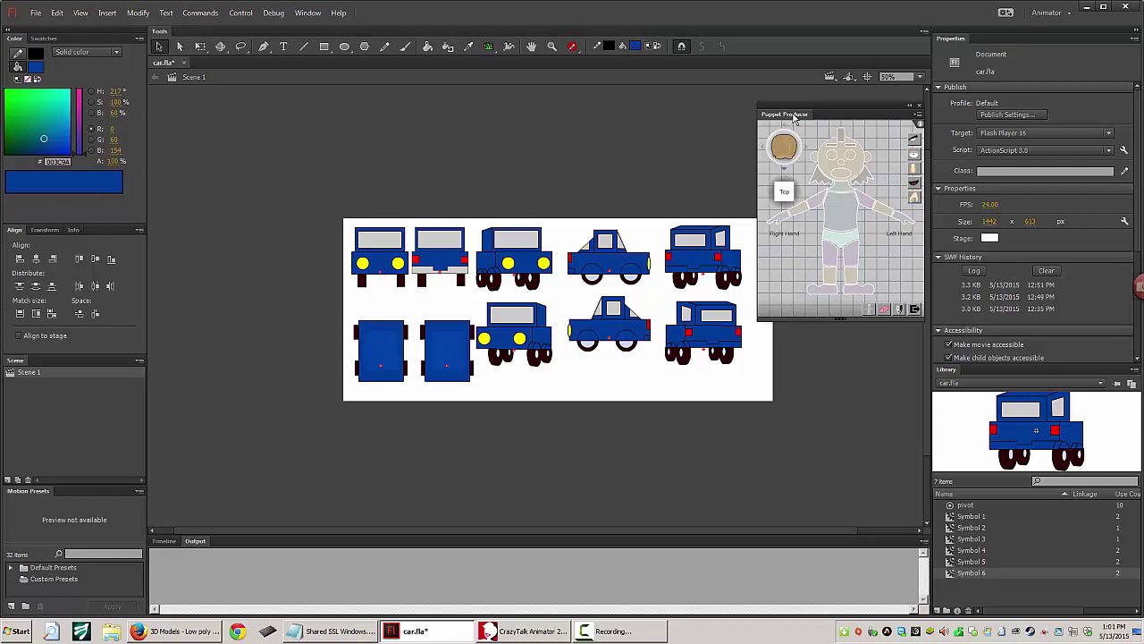
Step: Export the movie to the Desktop as the SWF file car.swf and switch to CrazyTalk Animator 2
left_click_drag(798, 115, 826, 117)
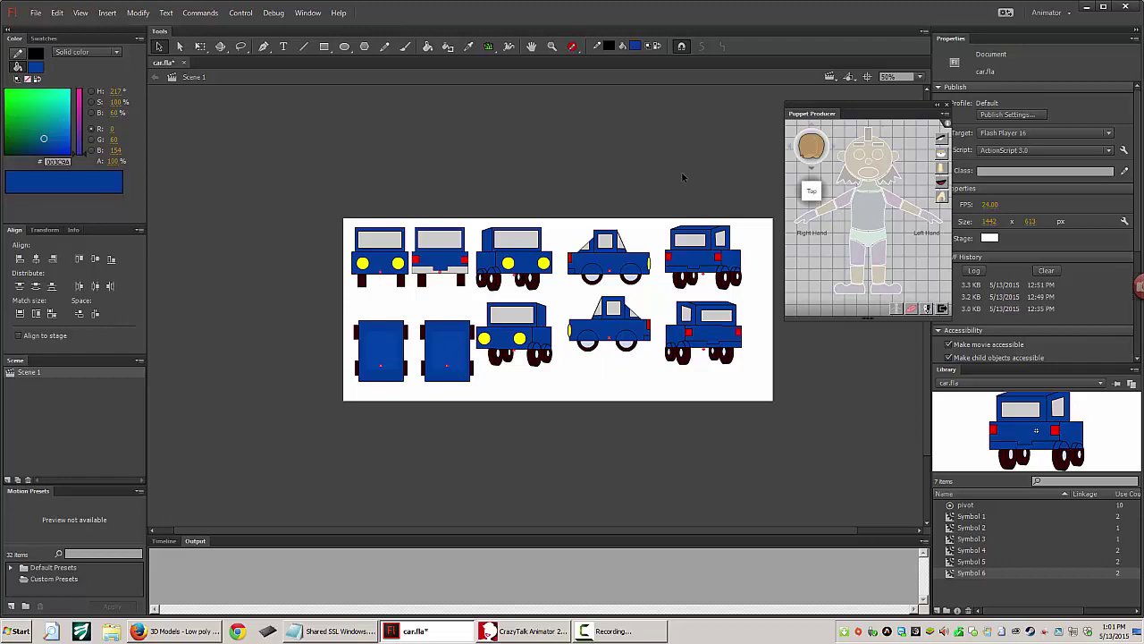
key("ctrl+alt+shift+s")
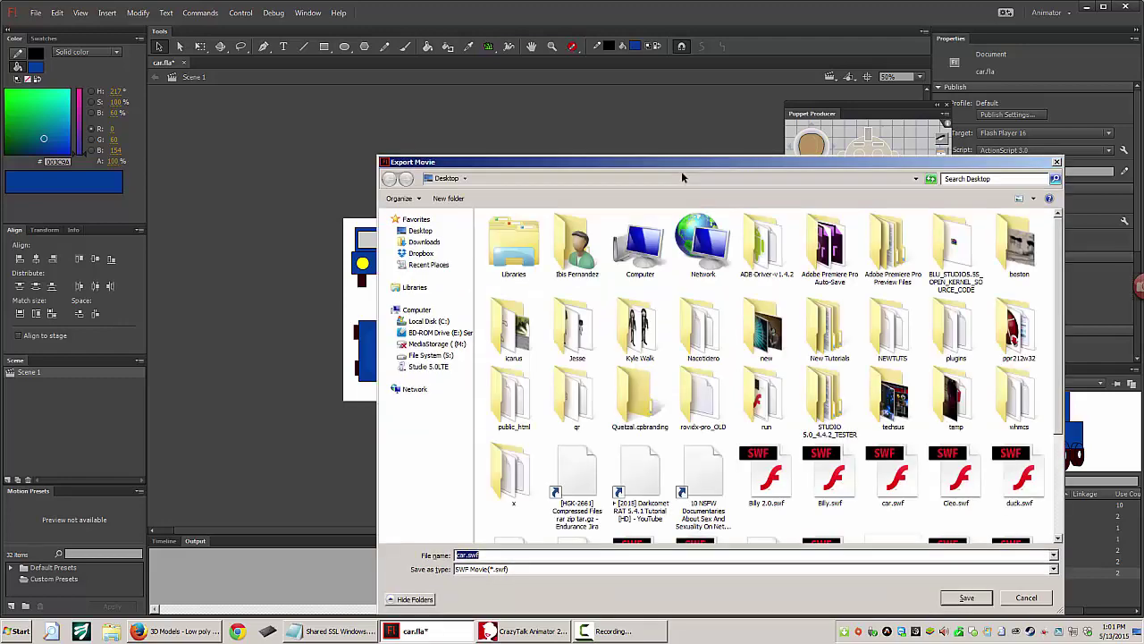
left_click(968, 597)
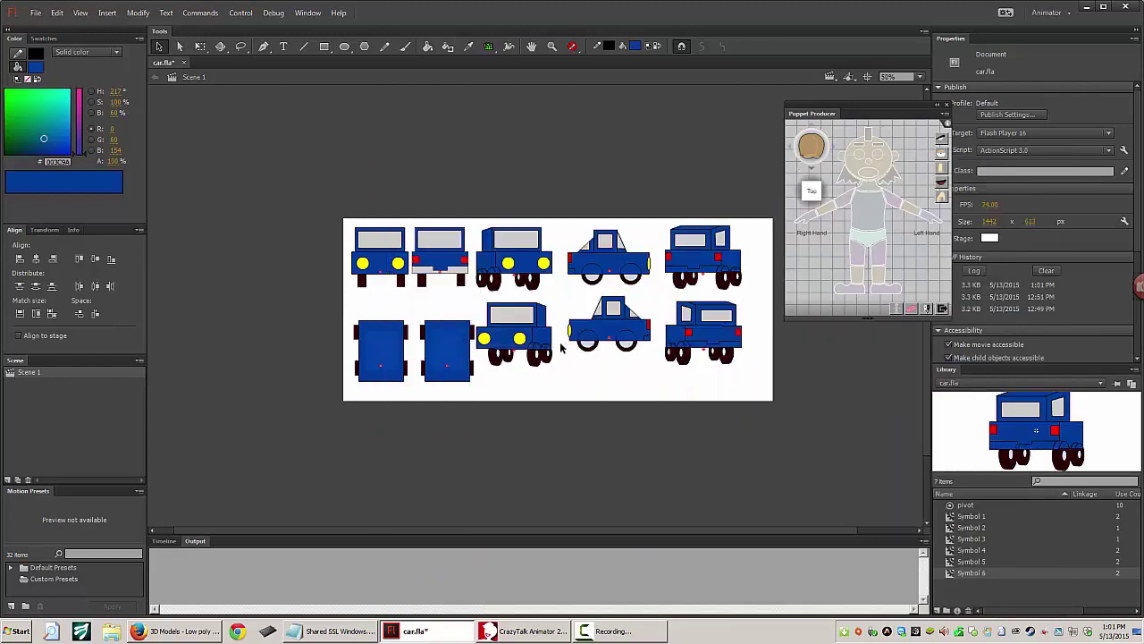
left_click(553, 630)
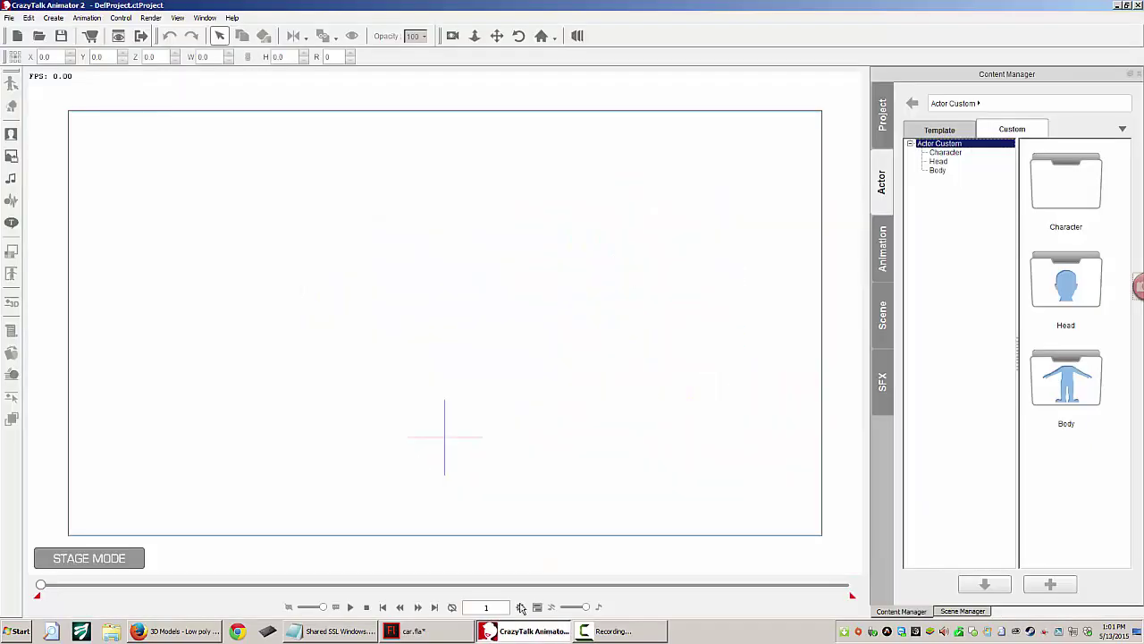
Step: Add the Dummy G2 character from the actor templates to the stage and open it in Composer mode
left_click(880, 254)
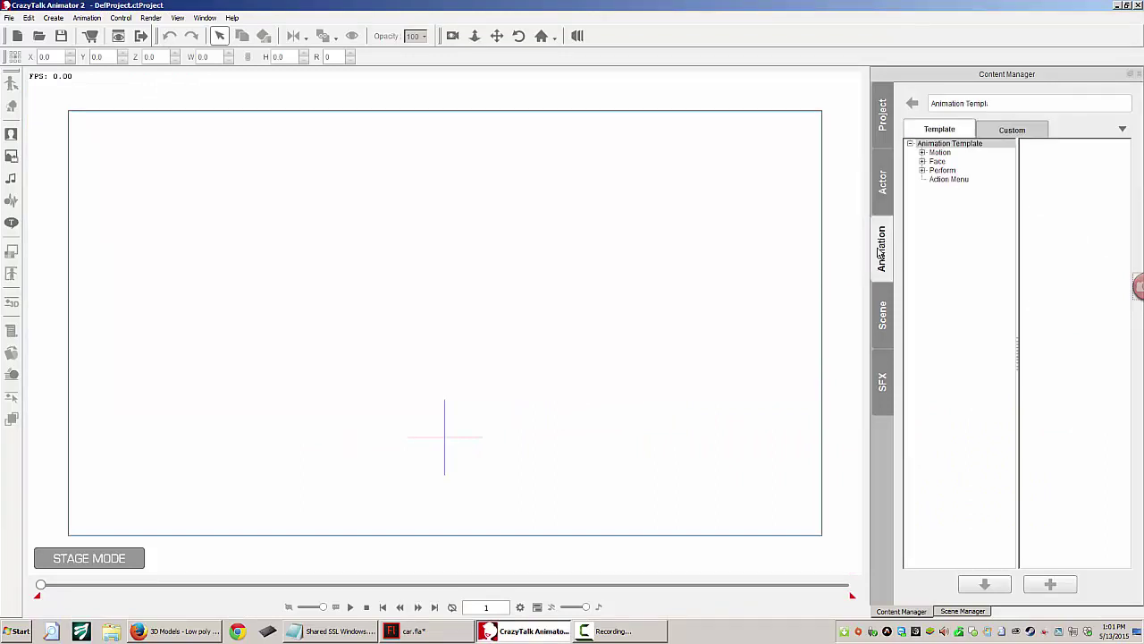
left_click(878, 200)
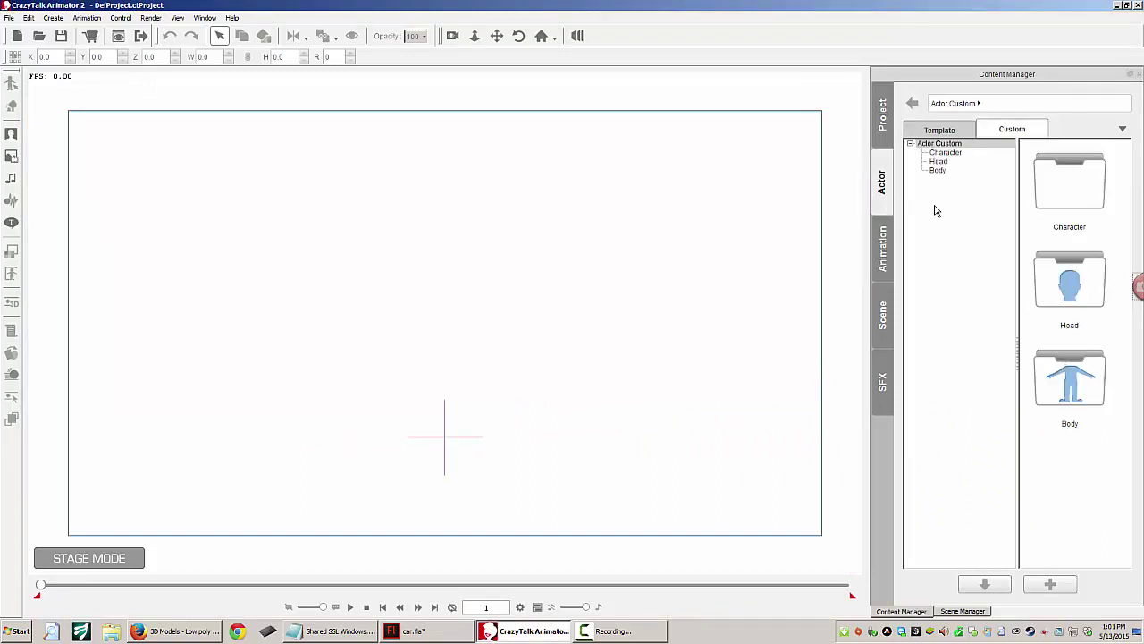
double_click(1072, 195)
scroll(1078, 402, "down", 5)
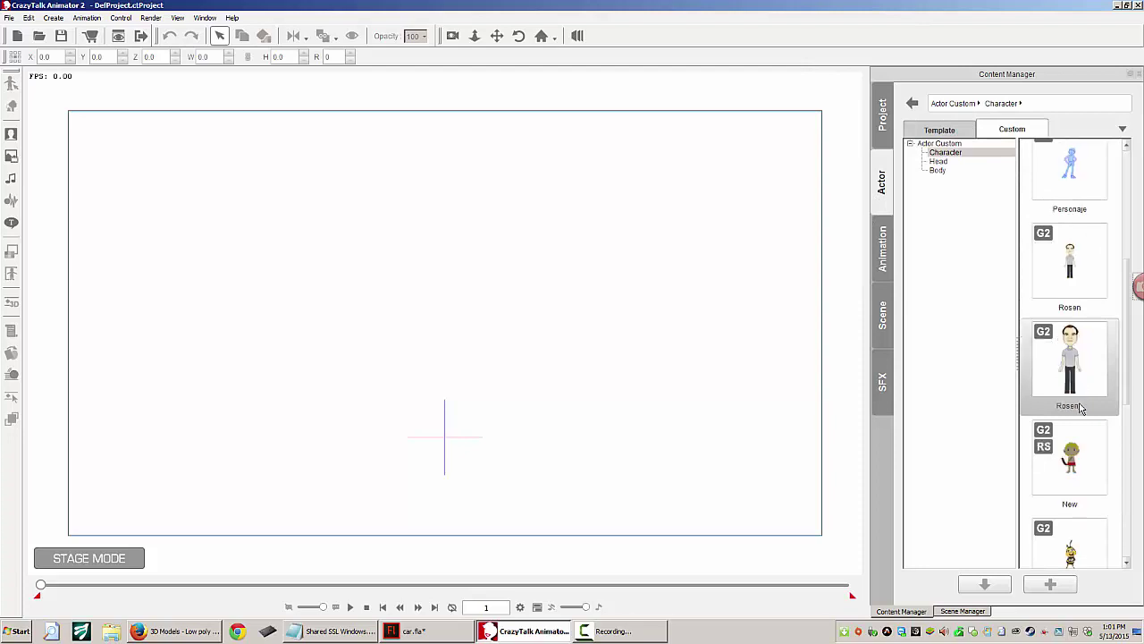
left_click(940, 130)
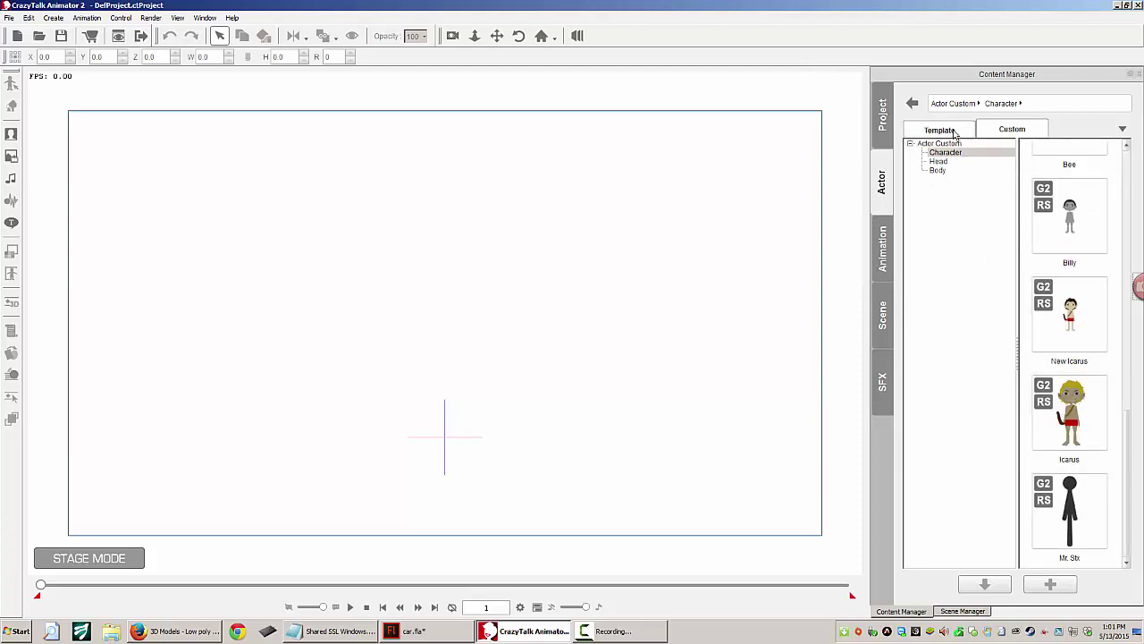
scroll(1128, 358, "up", 5)
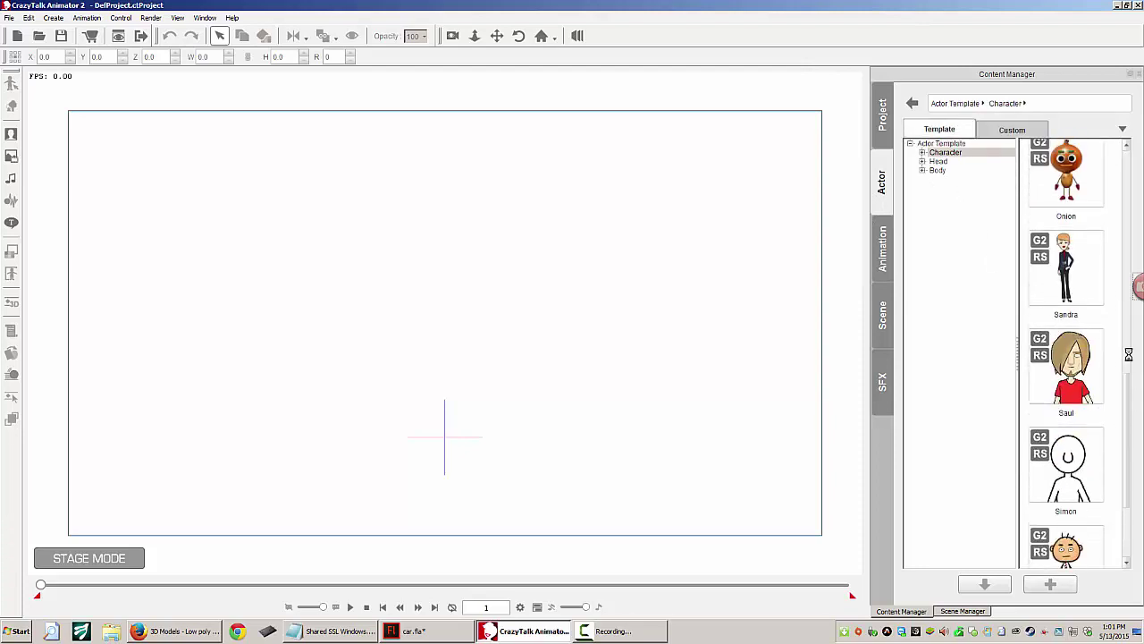
left_click(1076, 352)
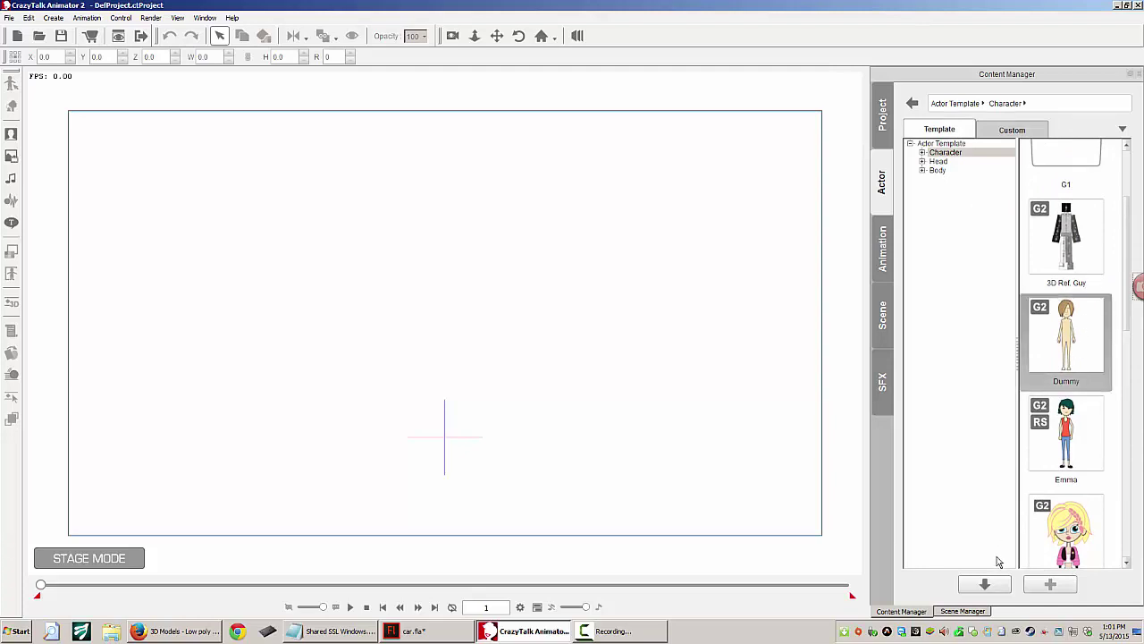
left_click(984, 583)
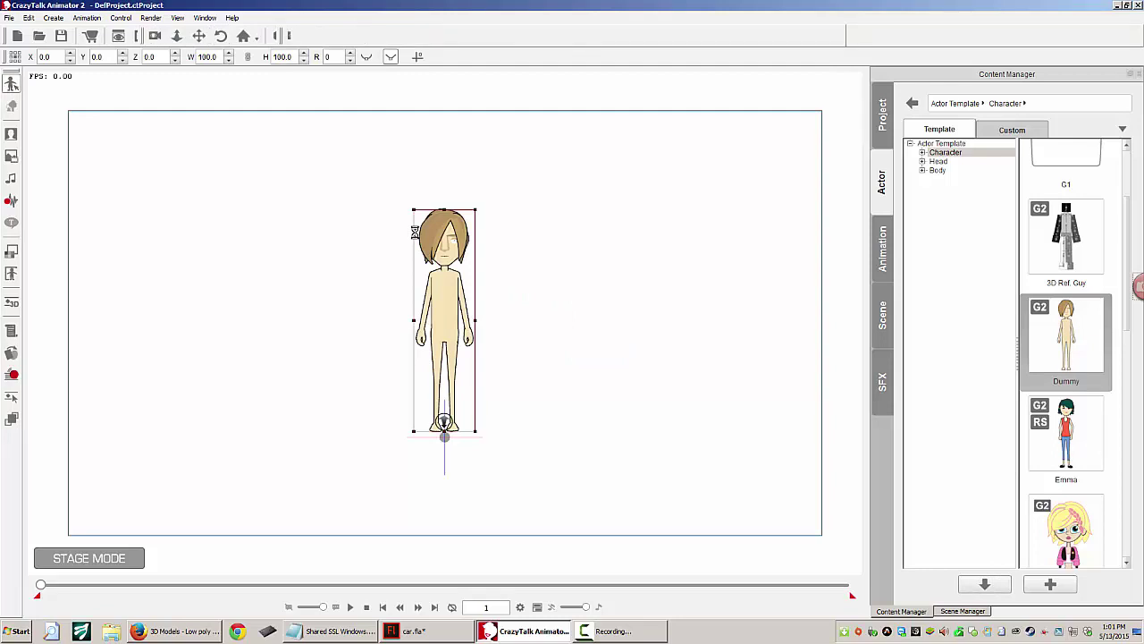
double_click(414, 231)
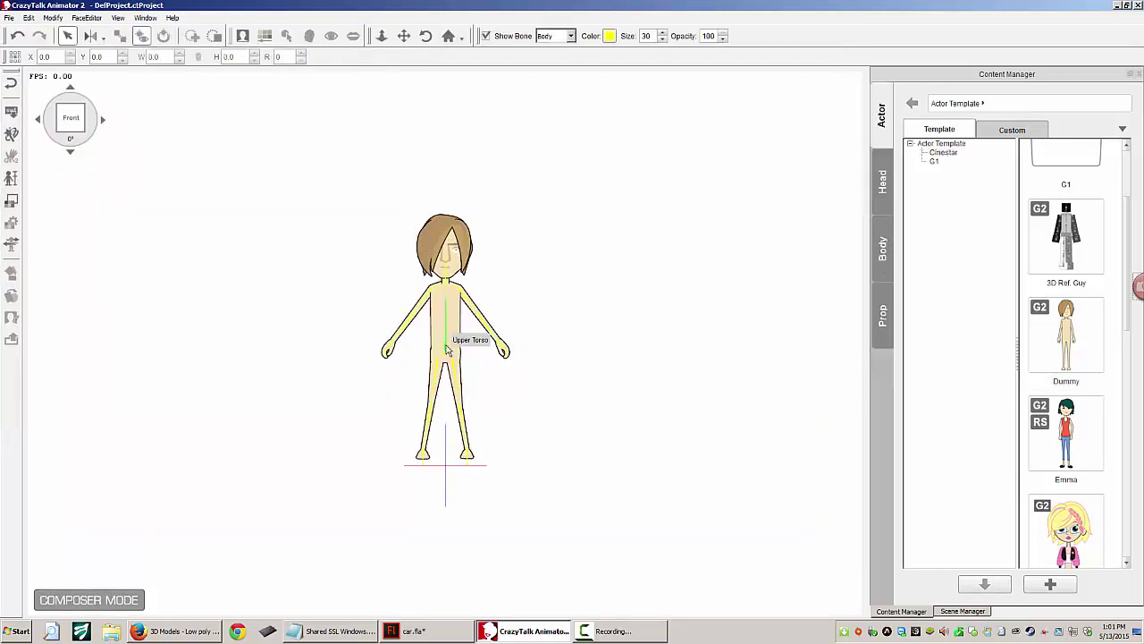
Step: Replace the dummy's artwork with car.swf from the Desktop, keeping only Sprite Transformation when reloading
left_click(448, 351)
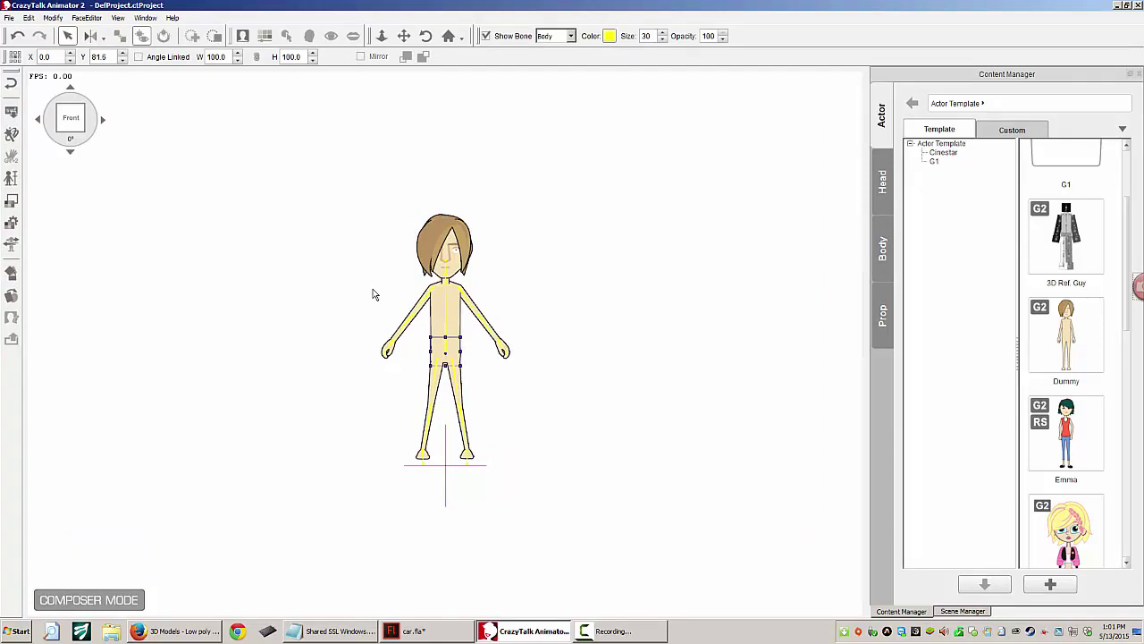
left_click(11, 114)
type("car")
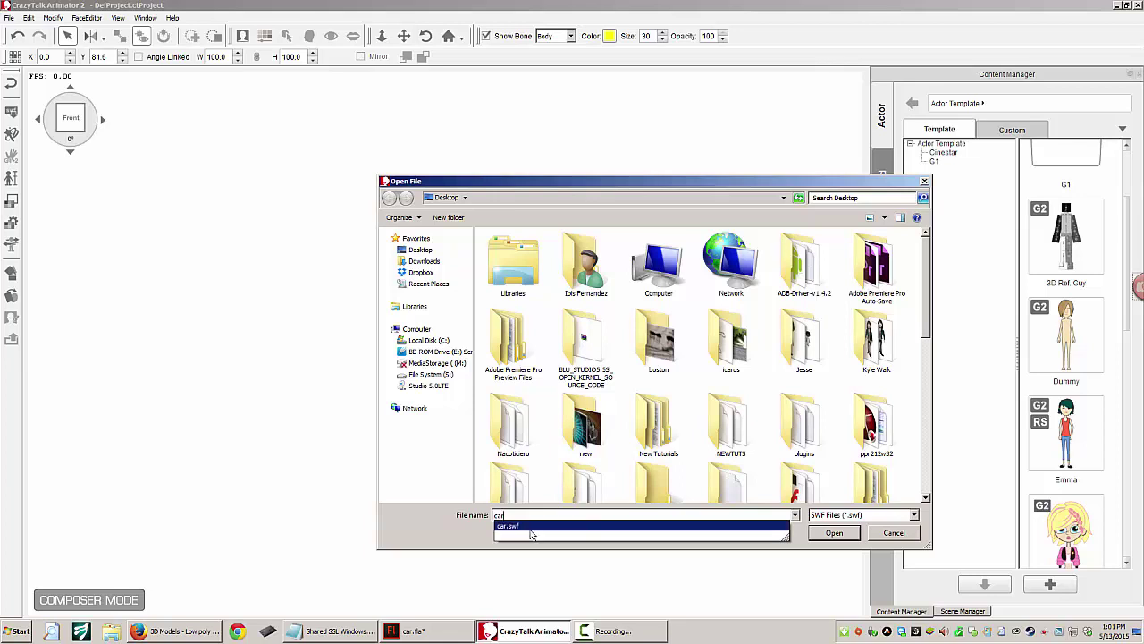
left_click(530, 534)
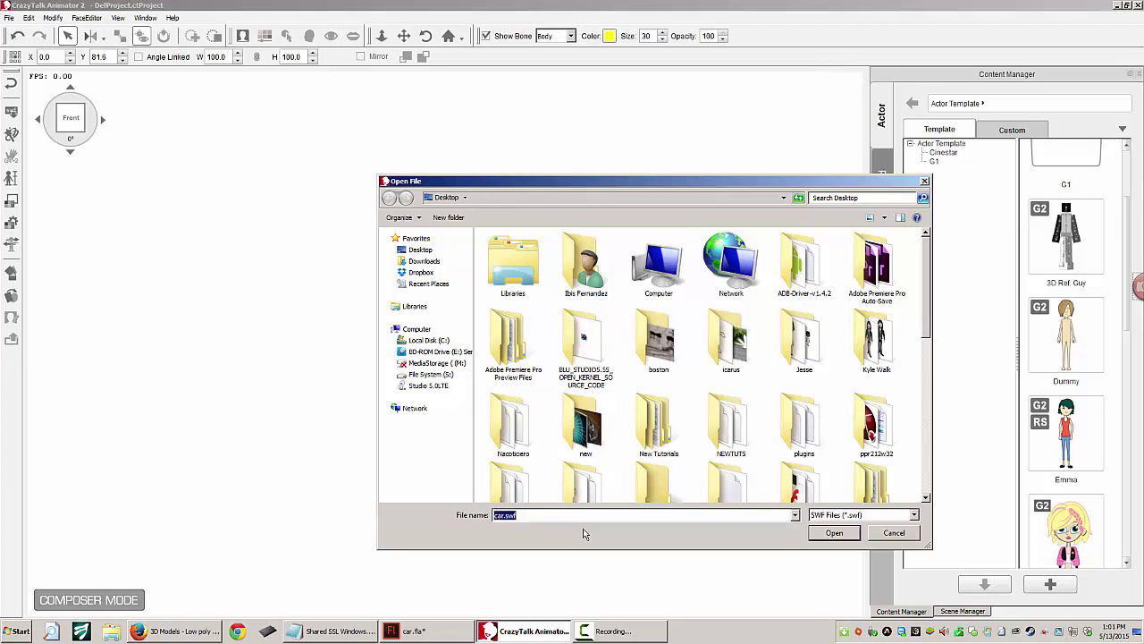
left_click(834, 533)
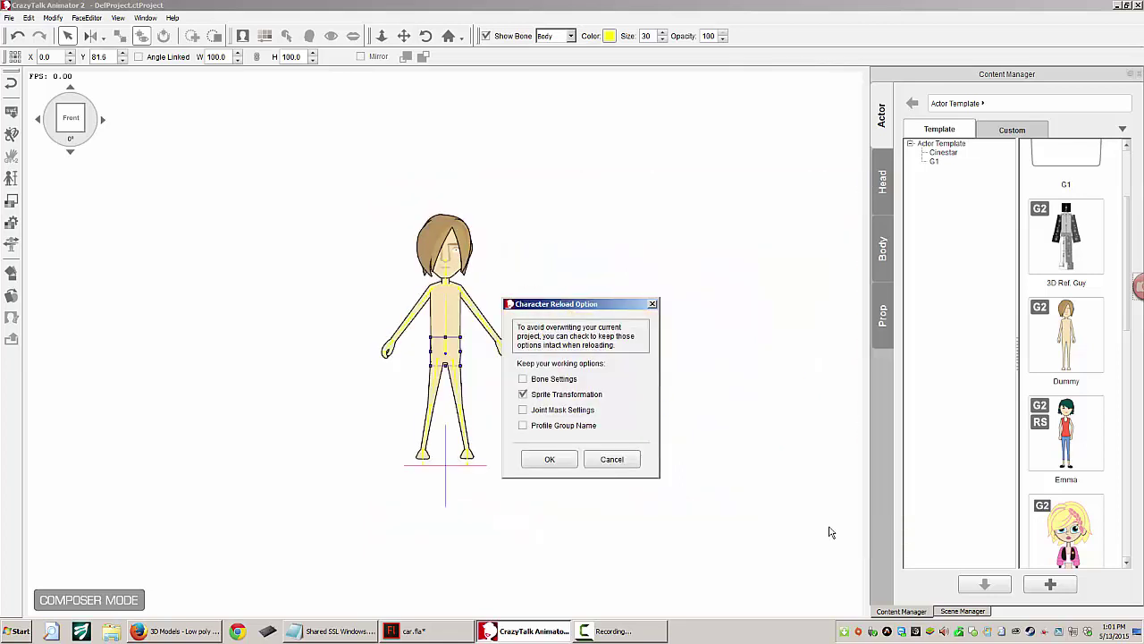
left_click(553, 466)
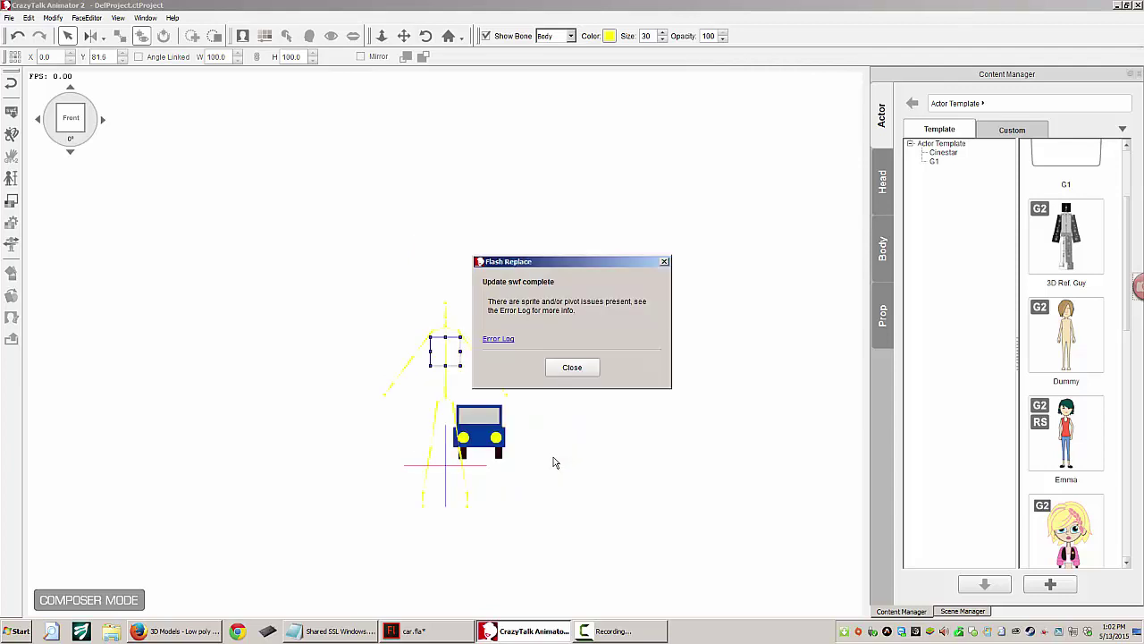
left_click(561, 368)
left_click(582, 368)
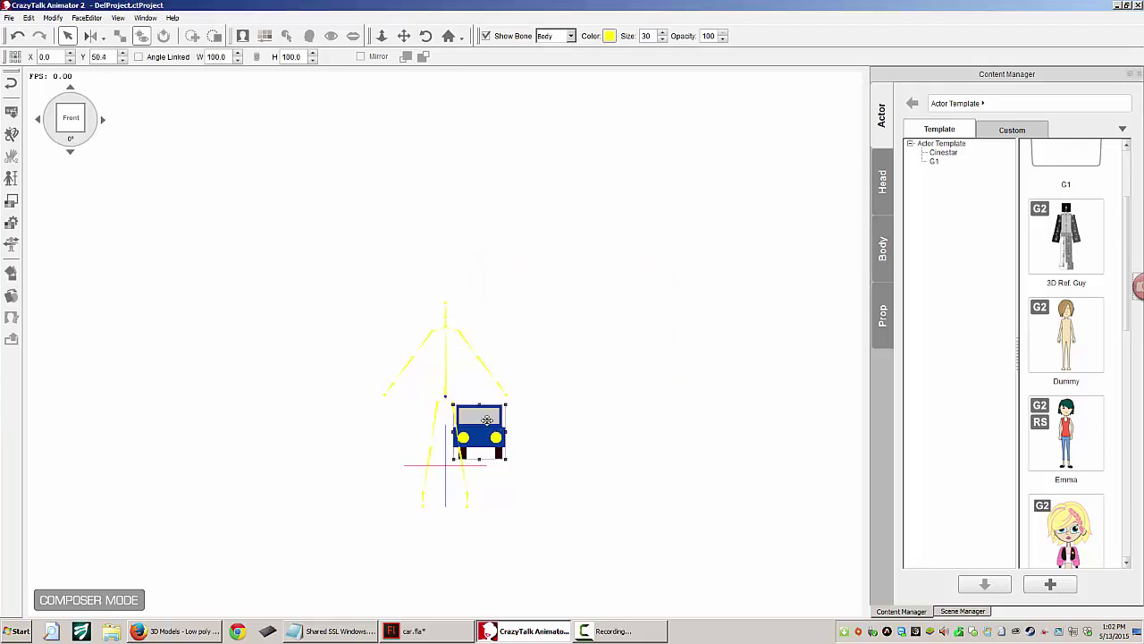
Step: Open the lower torso car in the Sprite Editor and centre its front view on the torso bone, about X -25, Y 87
left_click(465, 404)
double_click(482, 431)
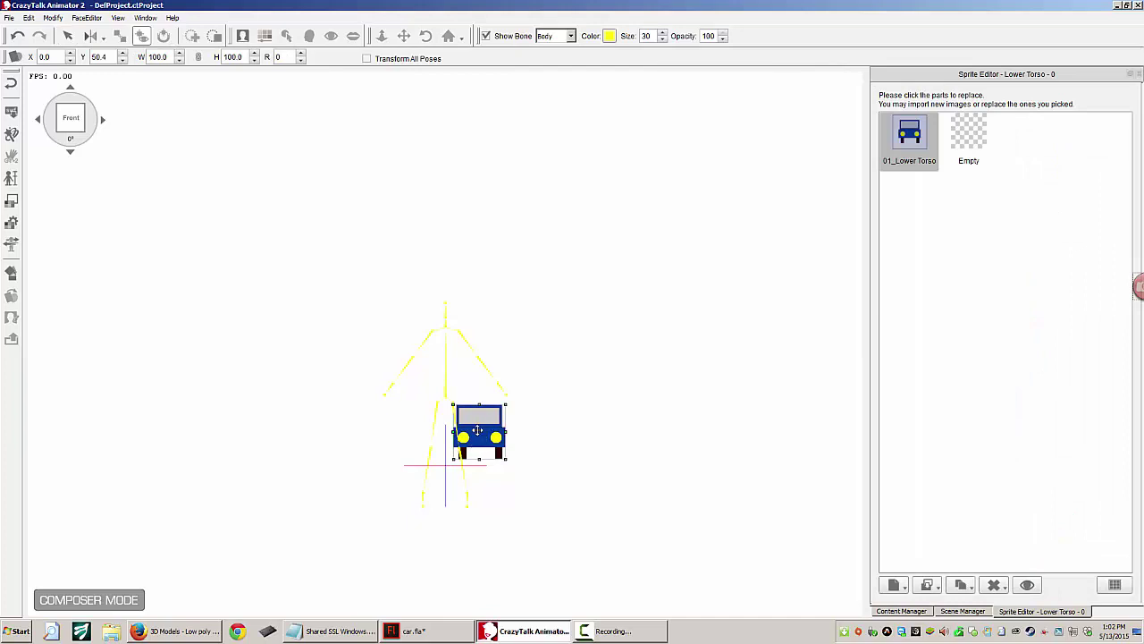
left_click_drag(482, 436, 444, 388)
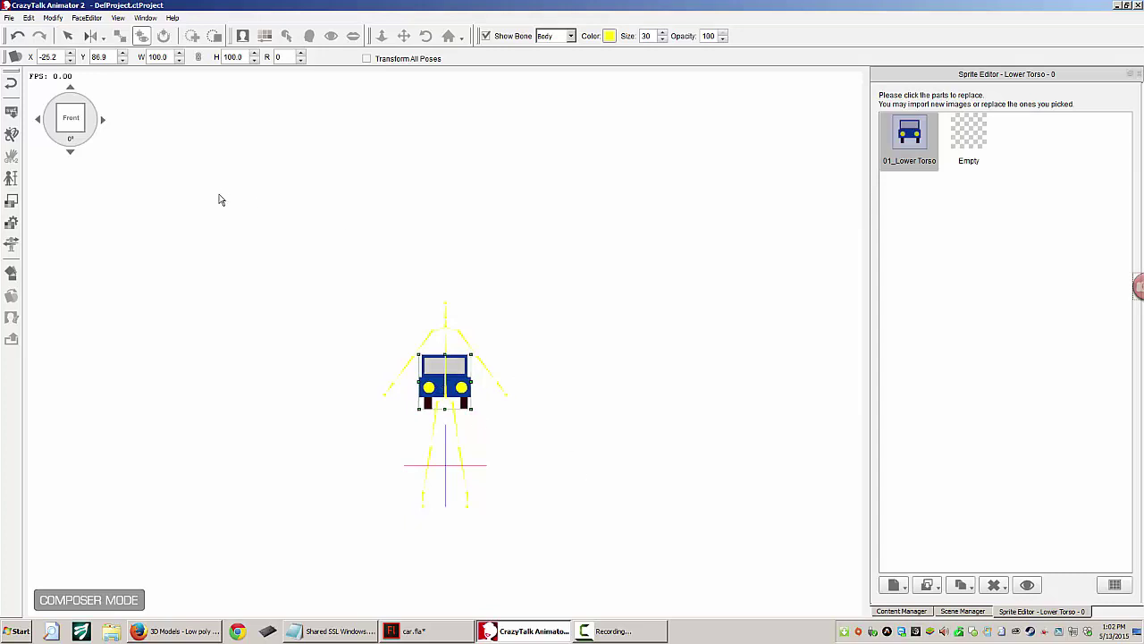
Step: Centre the 45° car sprite on the torso bone at about X -112, Y 95, with its rotation kept at 0
left_click(104, 121)
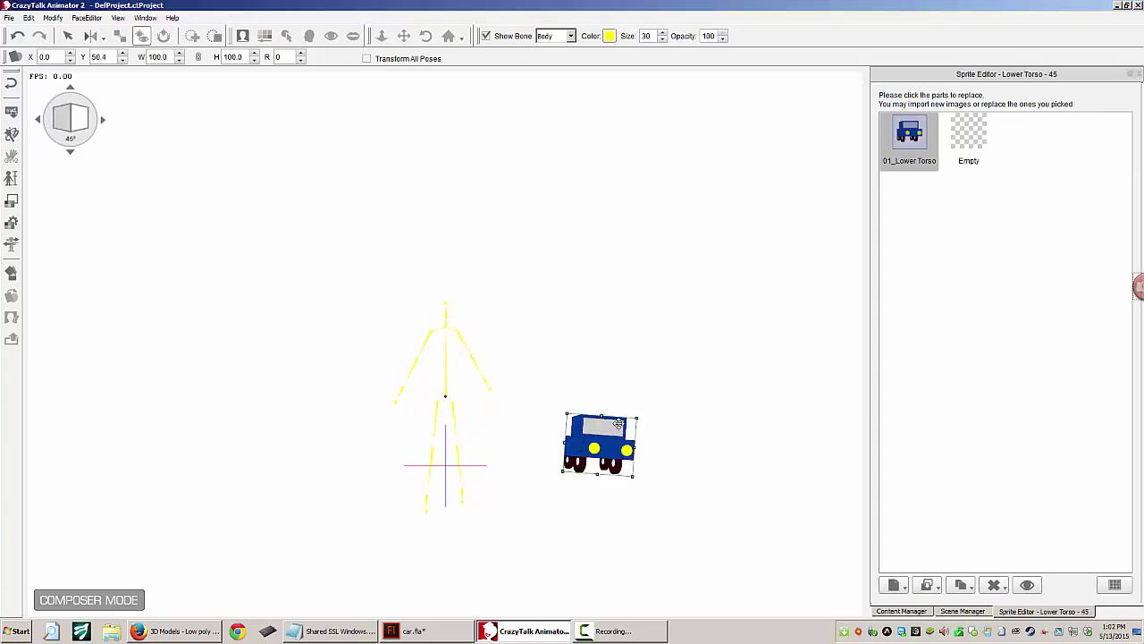
left_click_drag(519, 403, 453, 370)
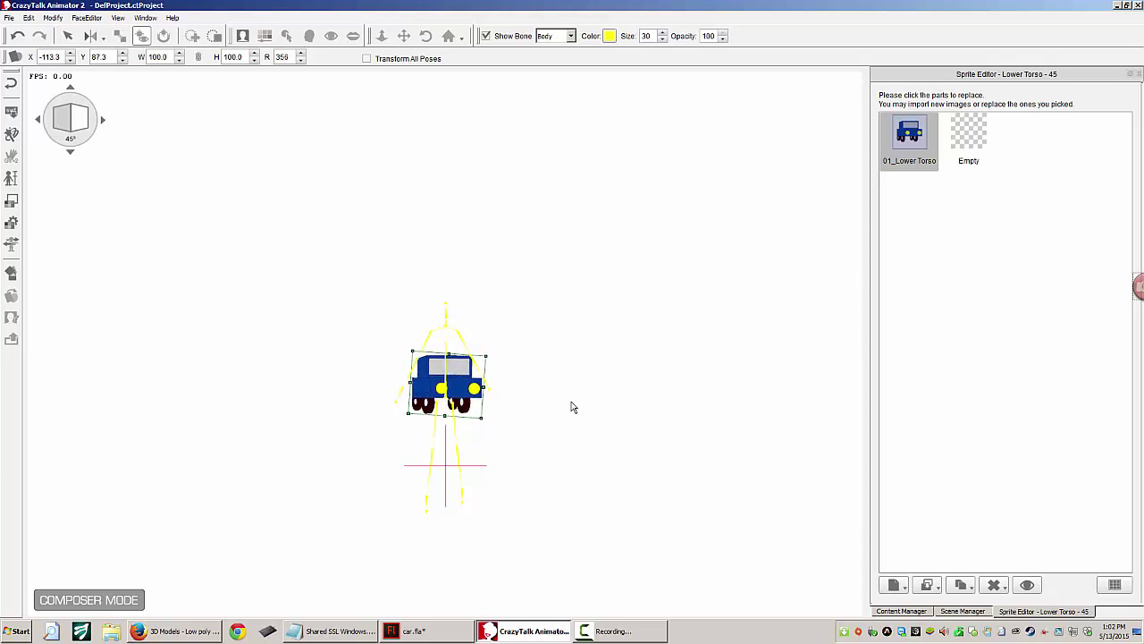
key("ctrl+z")
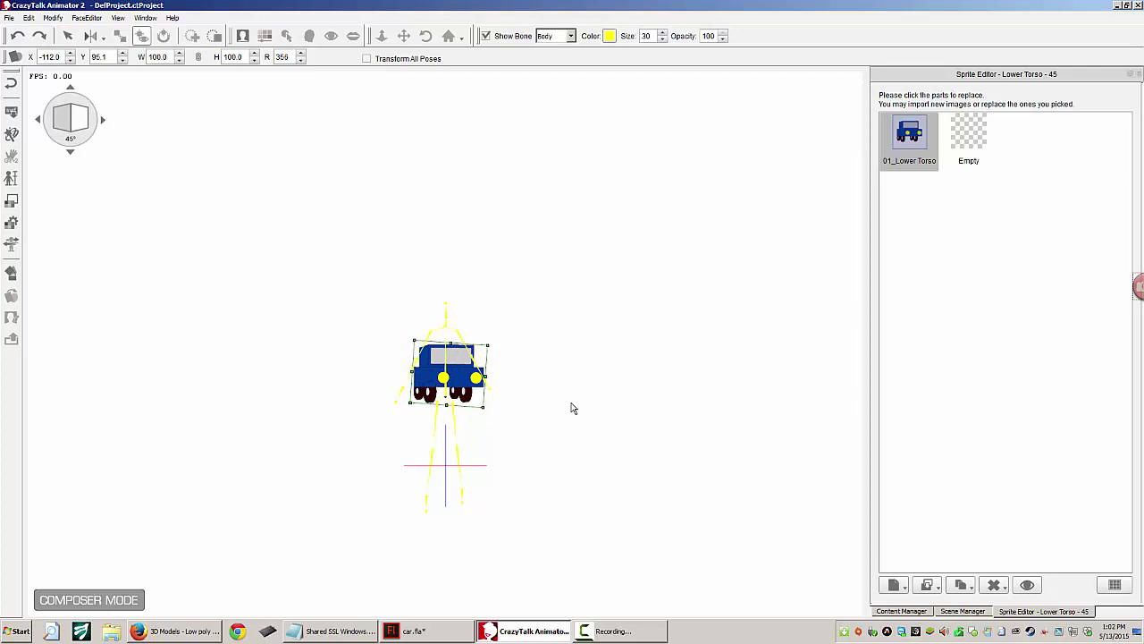
key("ctrl+z")
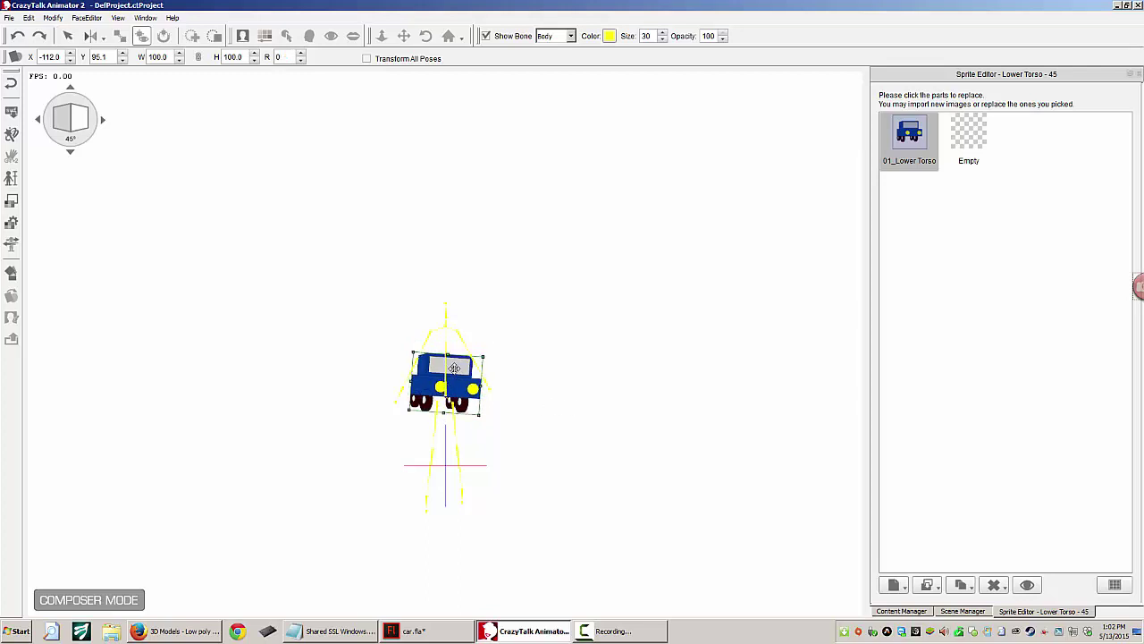
mouse_move(454, 367)
left_mouse_down()
mouse_move(589, 420)
mouse_move(456, 371)
left_mouse_up()
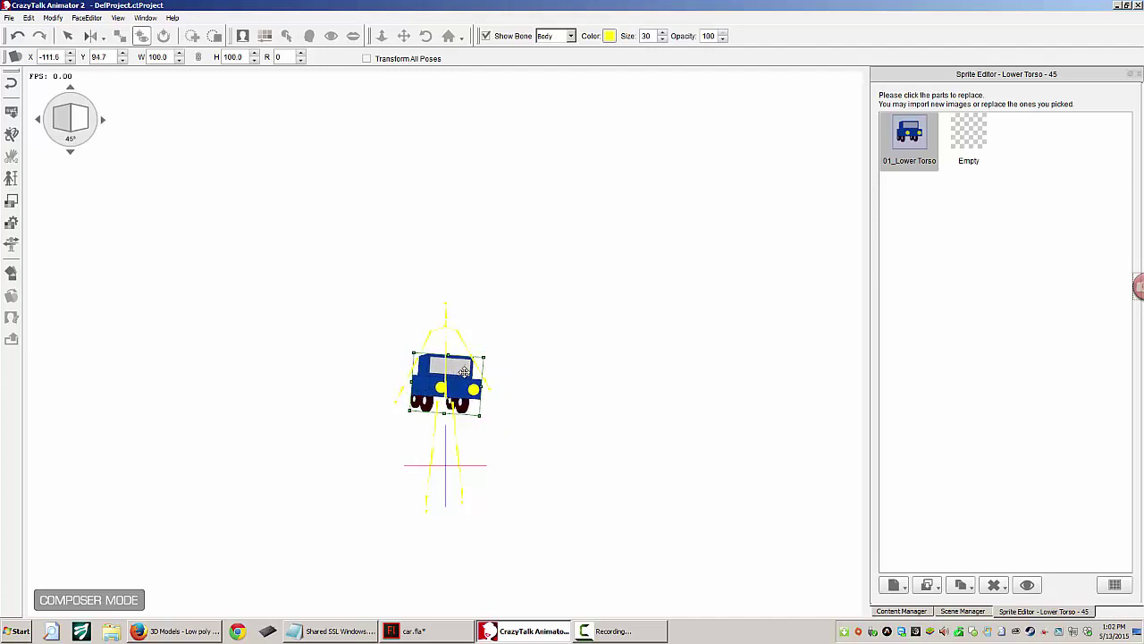
Step: Centre the car sprite on the torso bone at 90° (about X -175, Y 106) and at 135° (about X -239, Y 103)
left_click(103, 116)
left_click_drag(651, 441, 454, 378)
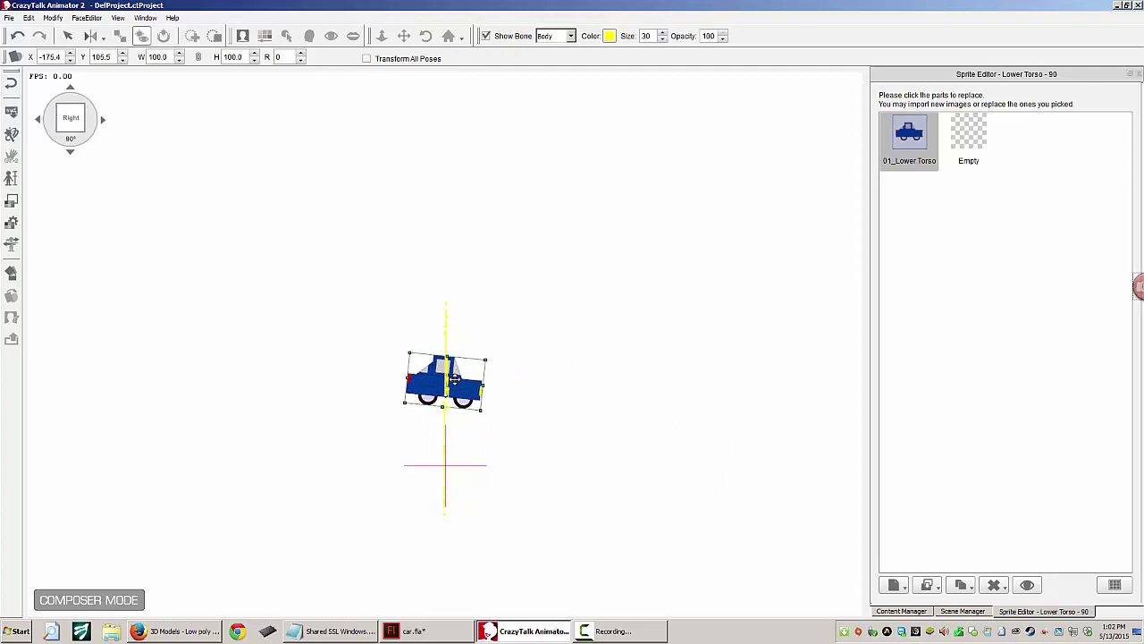
left_click(104, 120)
left_click_drag(760, 440, 450, 379)
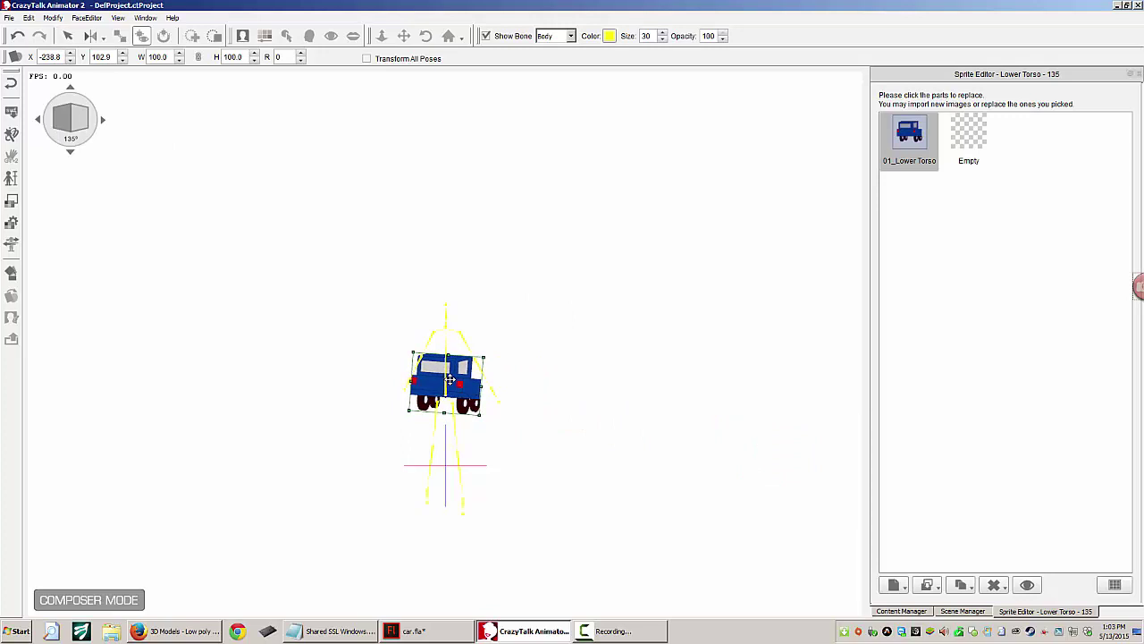
Step: Centre the car sprite on the torso bone at 180° (about X -65, Y 87) and at 225° (about X -248, Y 119)
left_click(104, 120)
left_click_drag(529, 416, 455, 377)
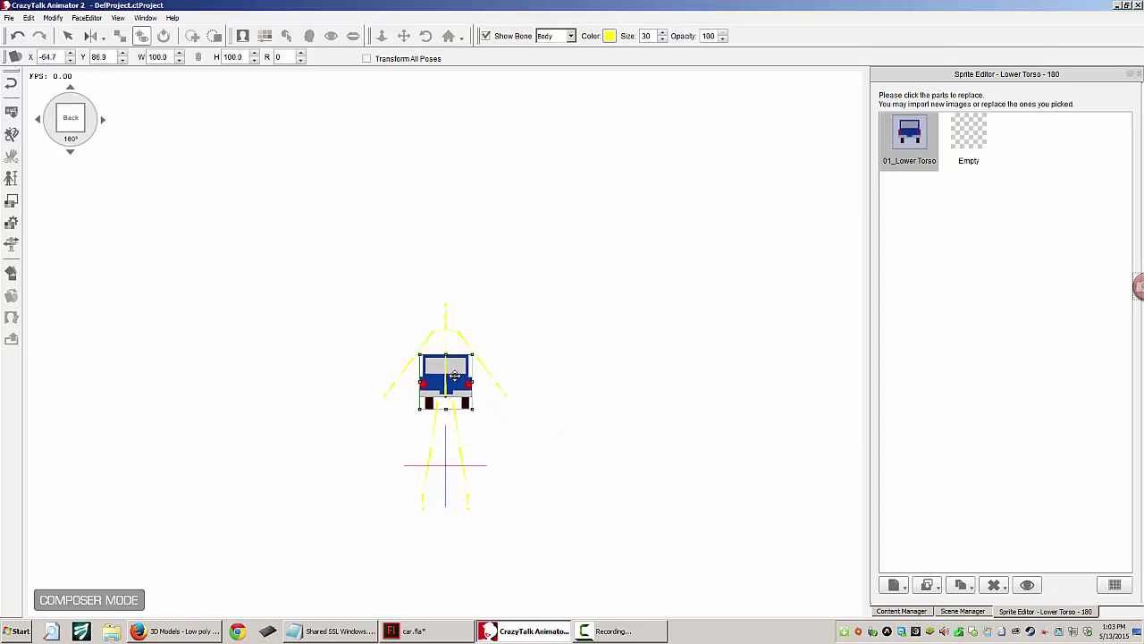
left_click(104, 123)
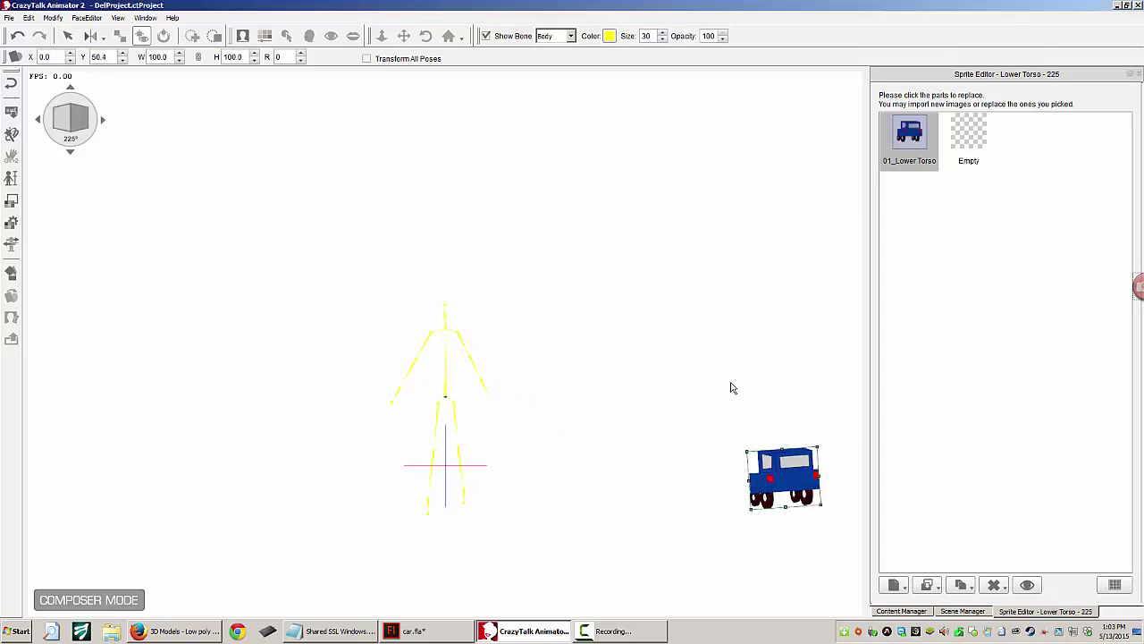
left_click_drag(785, 465, 445, 380)
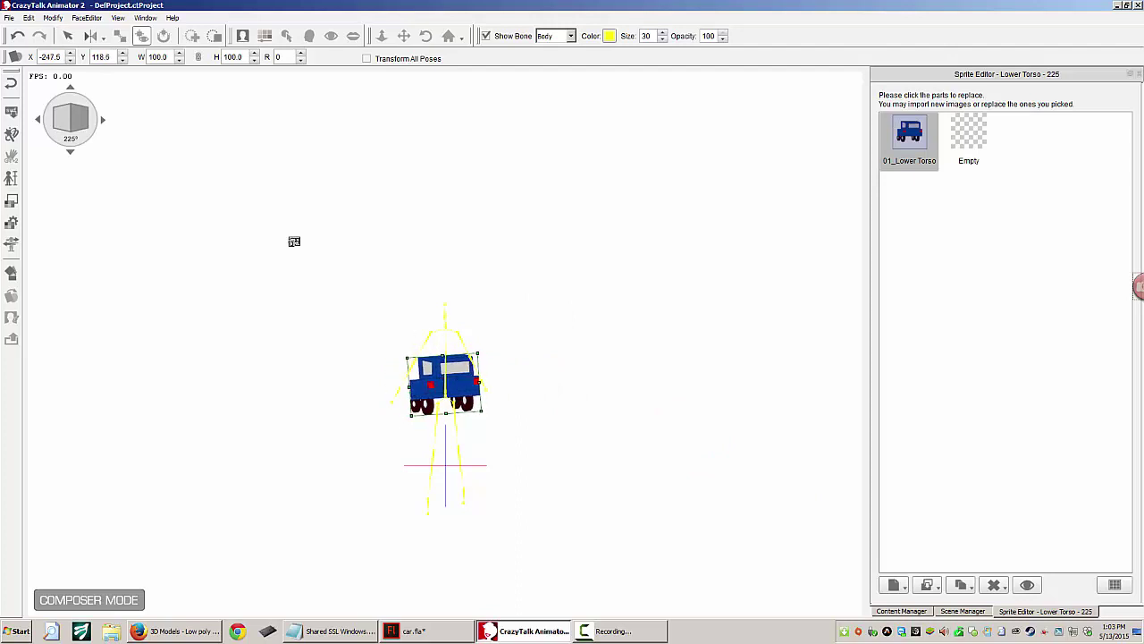
Step: Centre the car sprite on the torso bone at 270° (about X -186, Y 114) and at 315° (about X -123, Y 129)
left_click(103, 123)
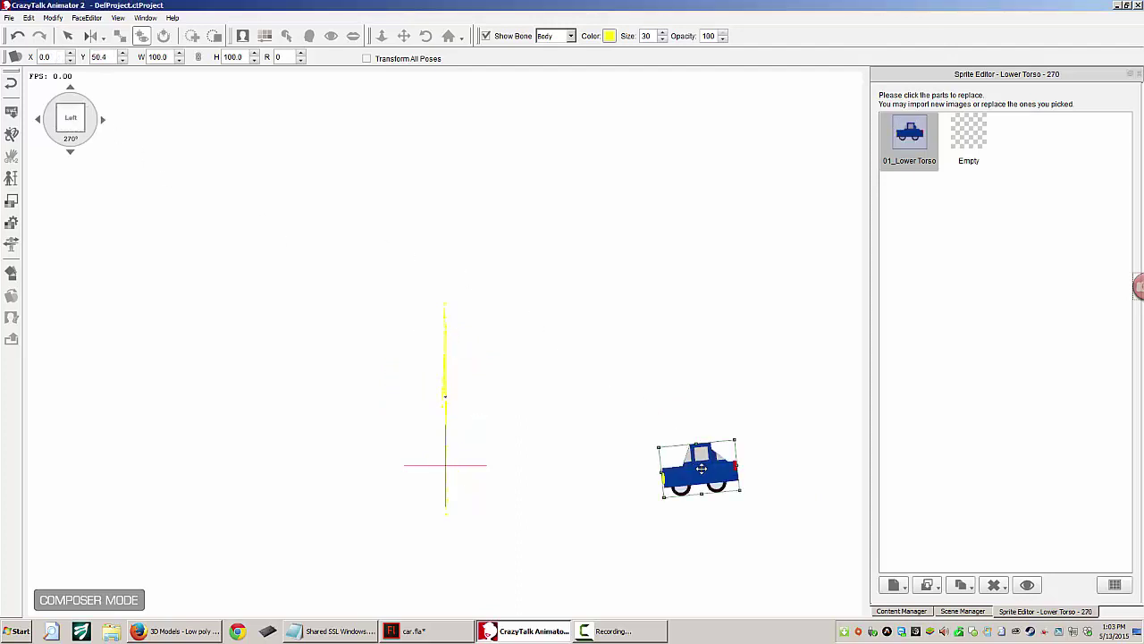
left_click_drag(696, 464, 447, 382)
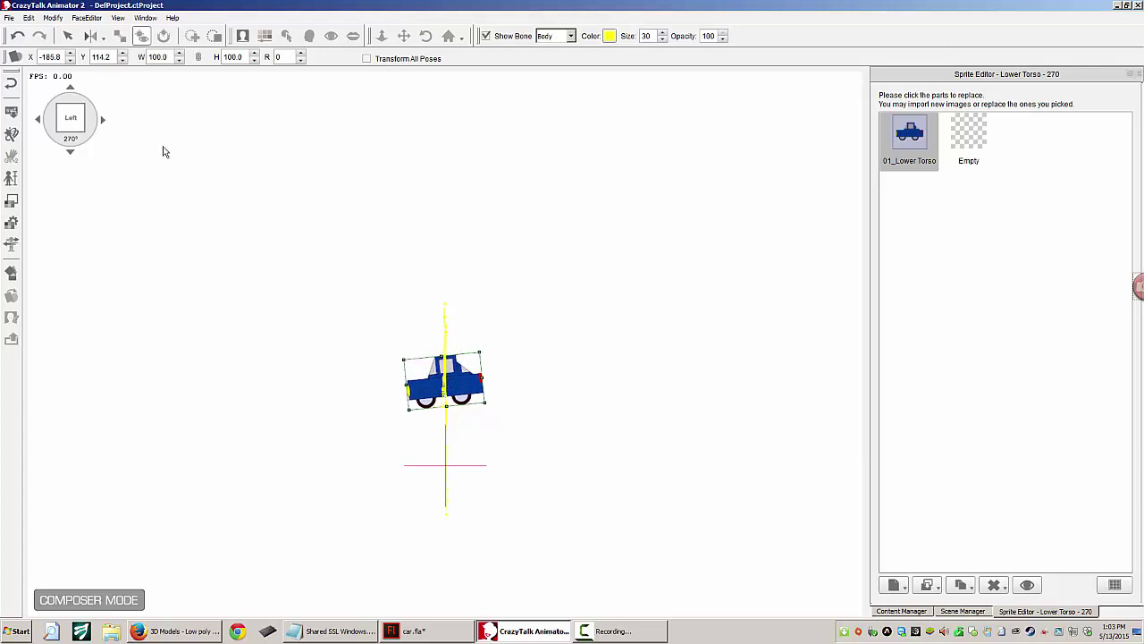
left_click(103, 126)
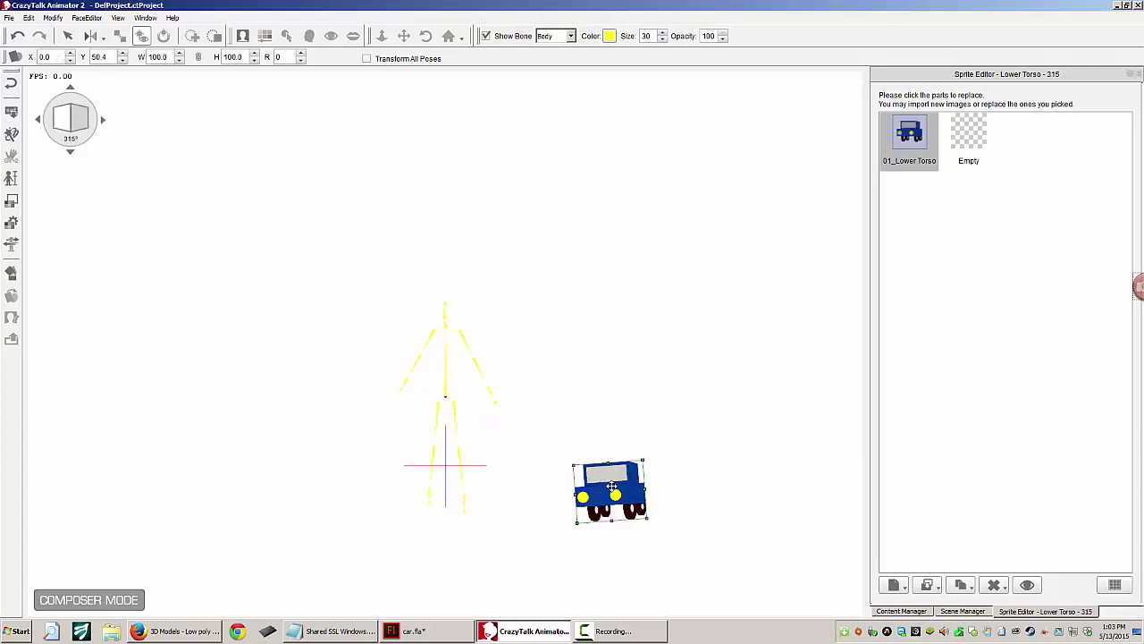
left_click_drag(605, 483, 442, 379)
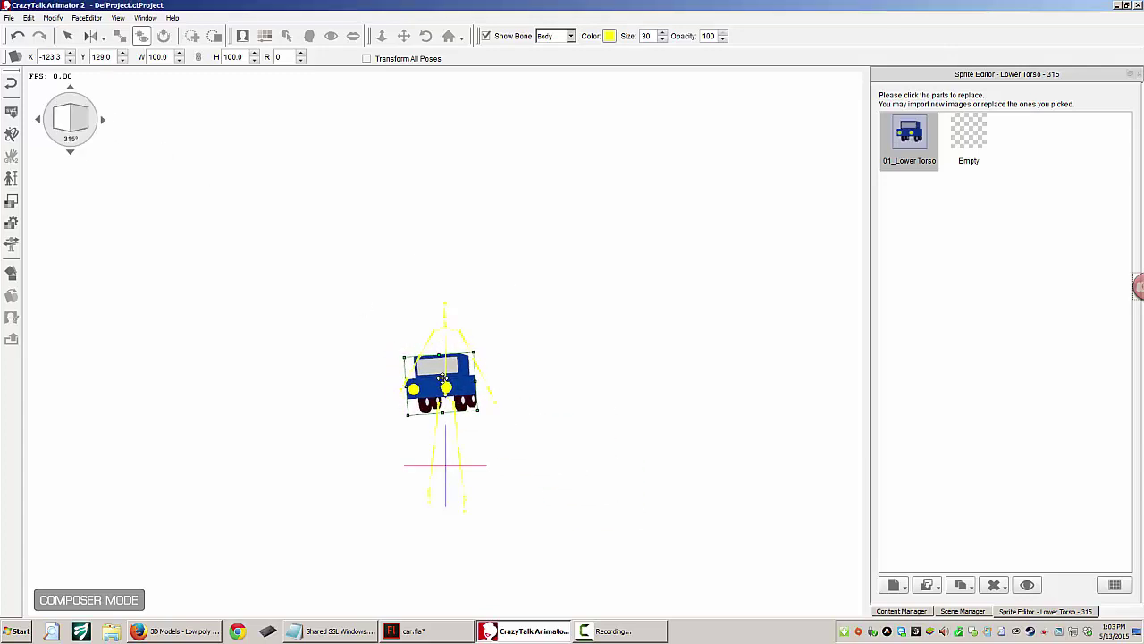
Step: Centre the car sprite on the bones in the top view (about X -33, Y 159) and bottom view (about X -54, Y 119)
left_click(104, 121)
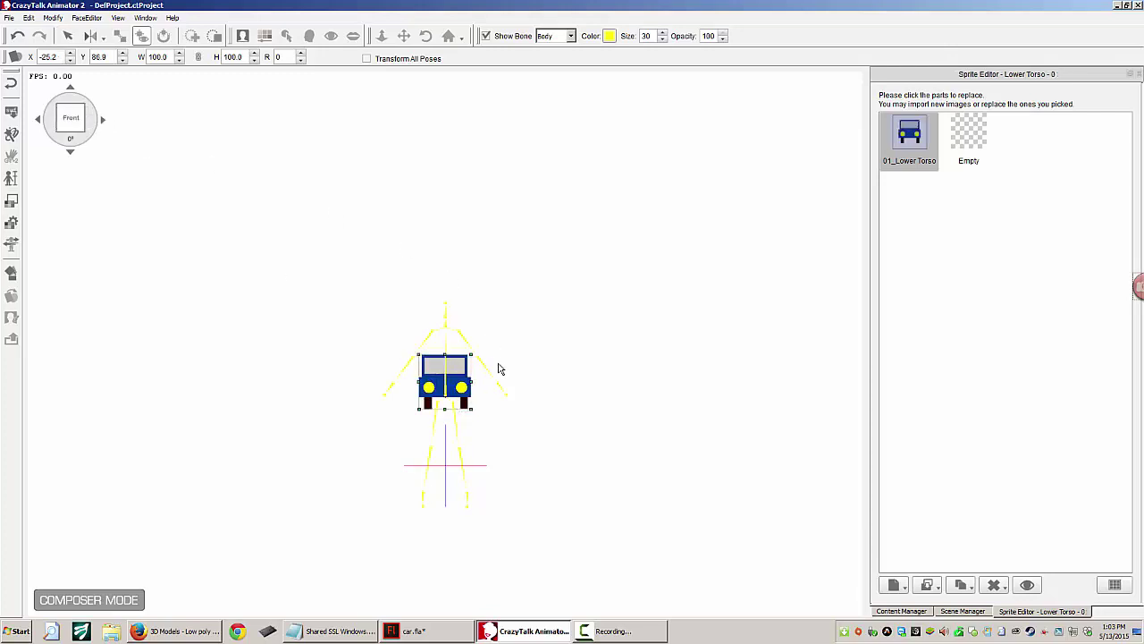
left_click(71, 87)
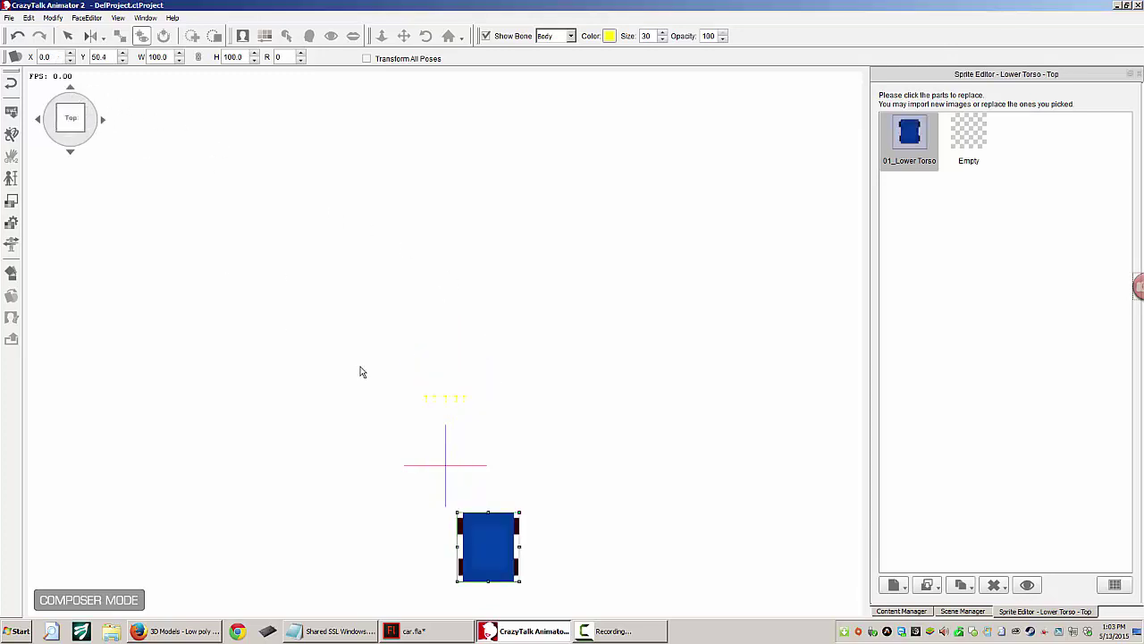
left_click_drag(507, 539, 452, 398)
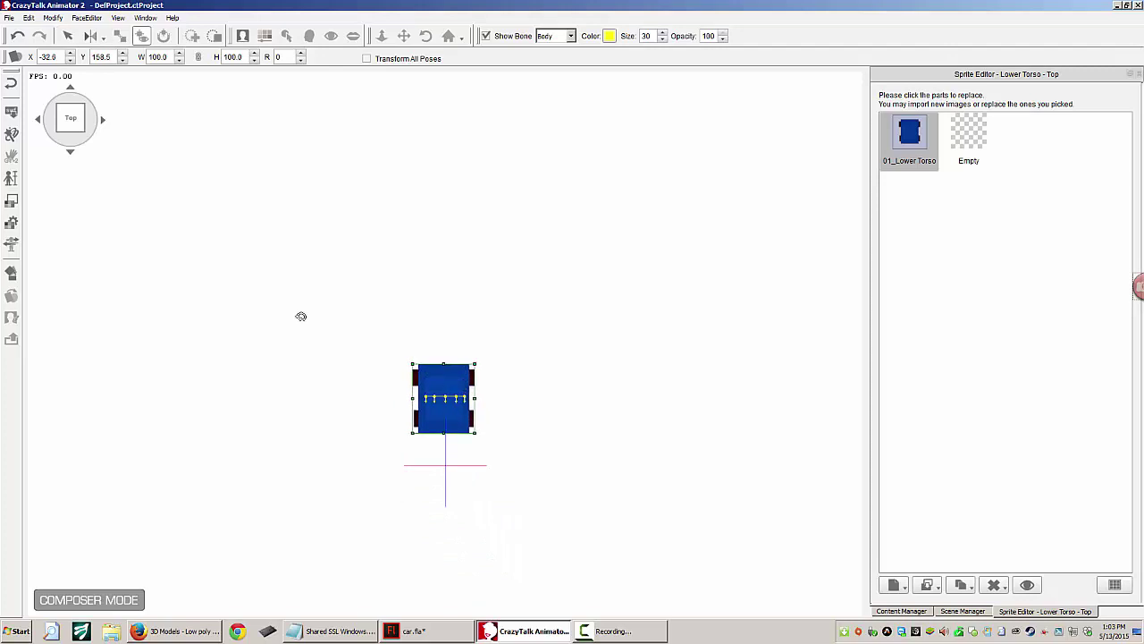
left_click(73, 155)
left_click(74, 155)
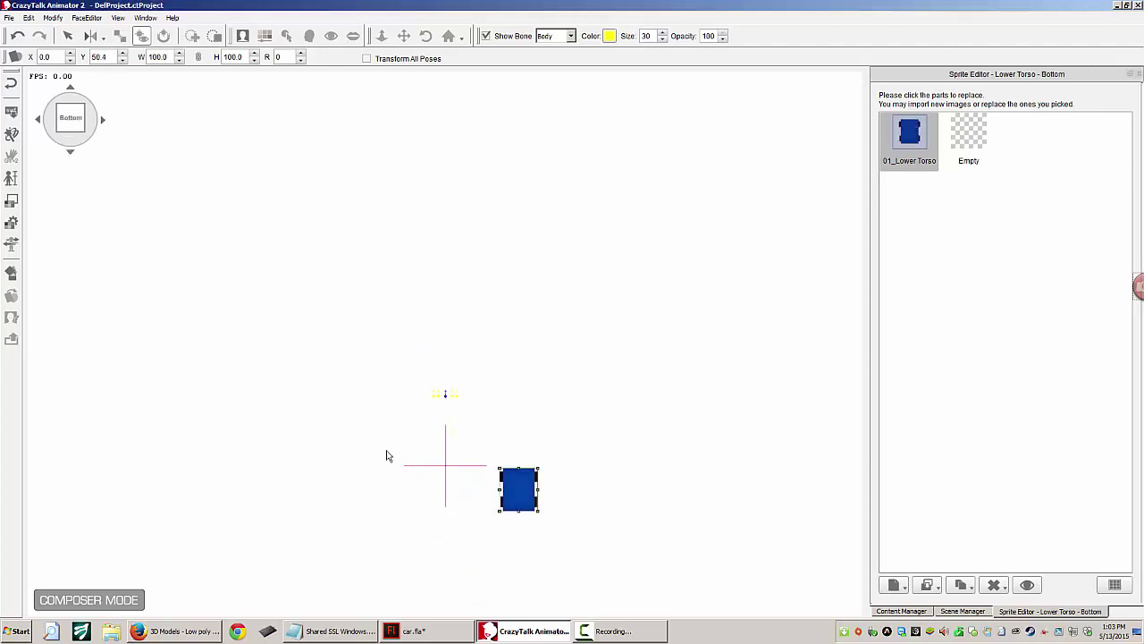
left_click_drag(528, 494, 447, 395)
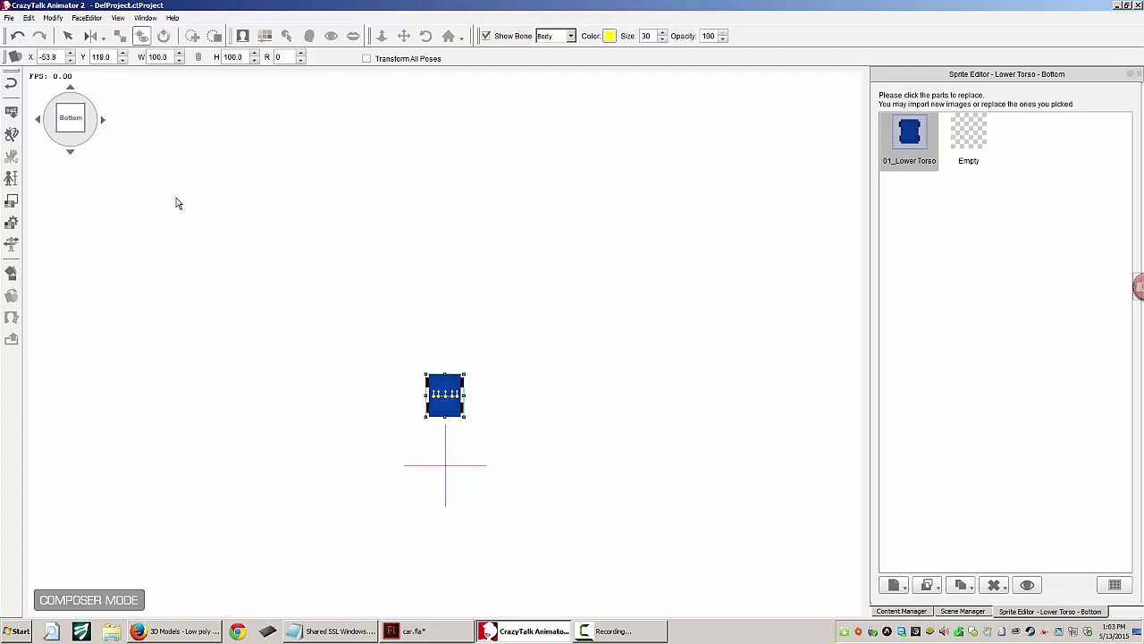
Step: Check the car's alignment at several viewing angles and return from the composer to the stage
left_click(37, 123)
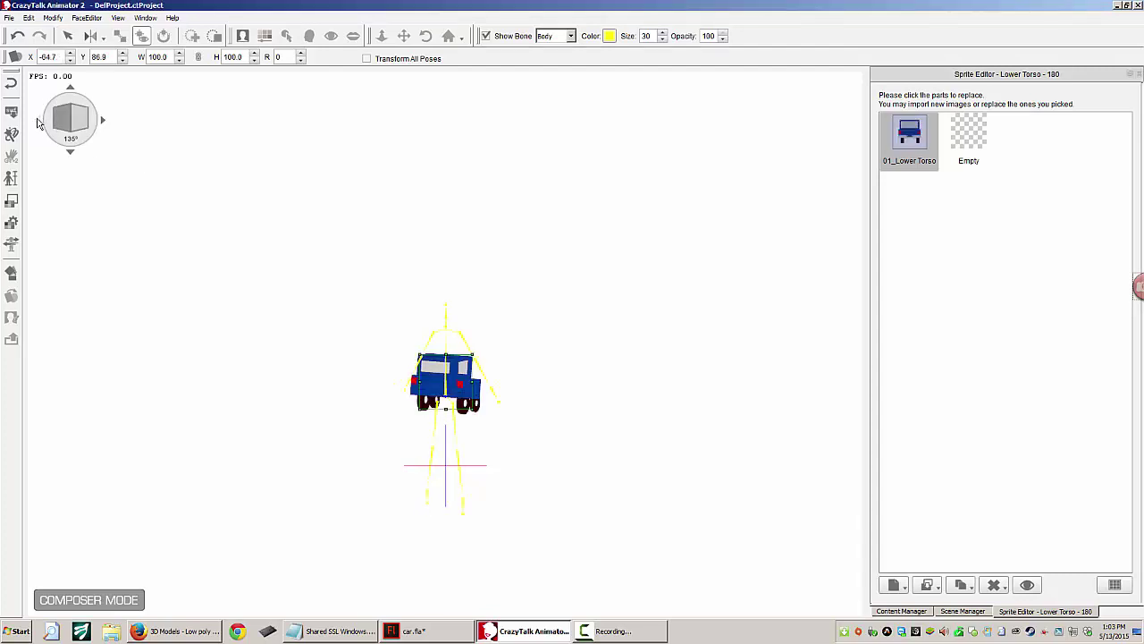
left_click(37, 123)
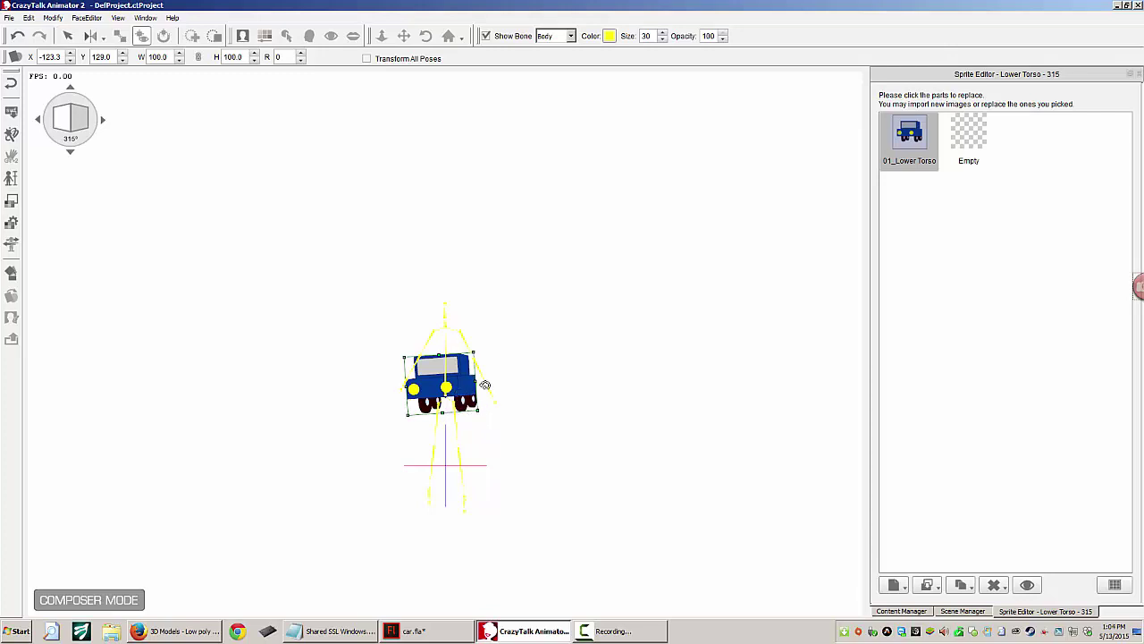
left_click(12, 84)
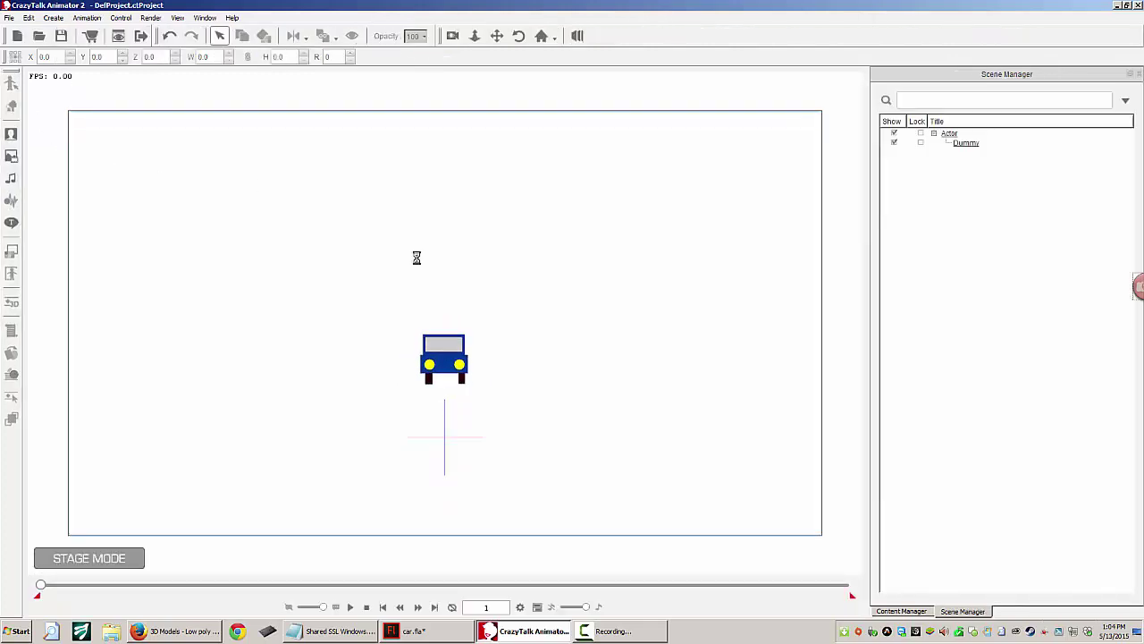
Step: Show the stage in the 3D view and try the car in its side view there
left_click(452, 346)
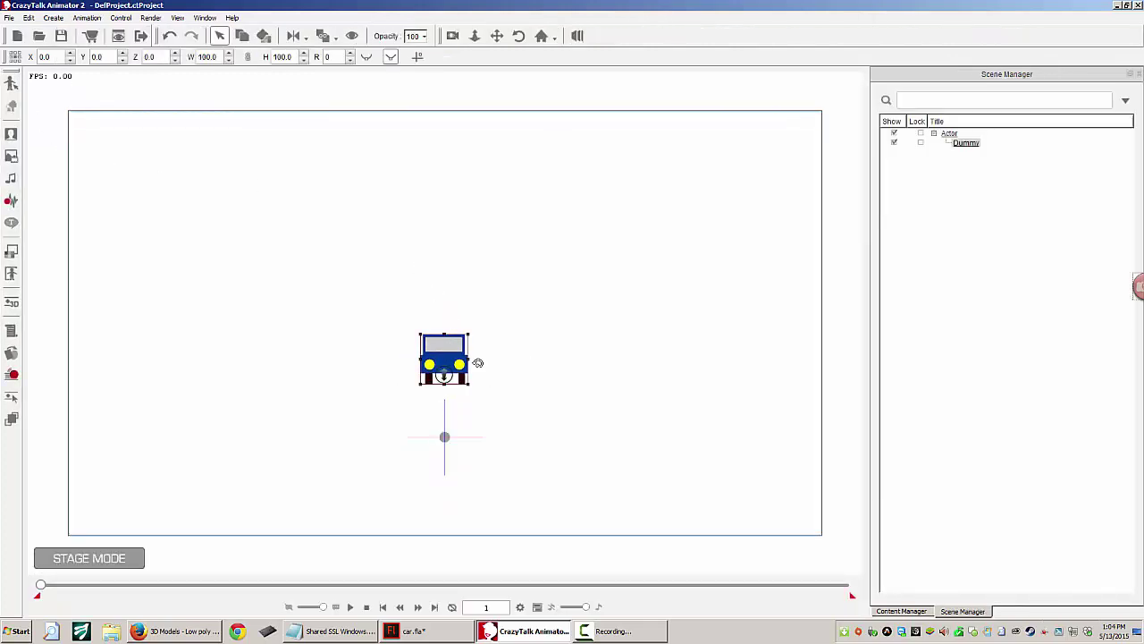
left_click(577, 36)
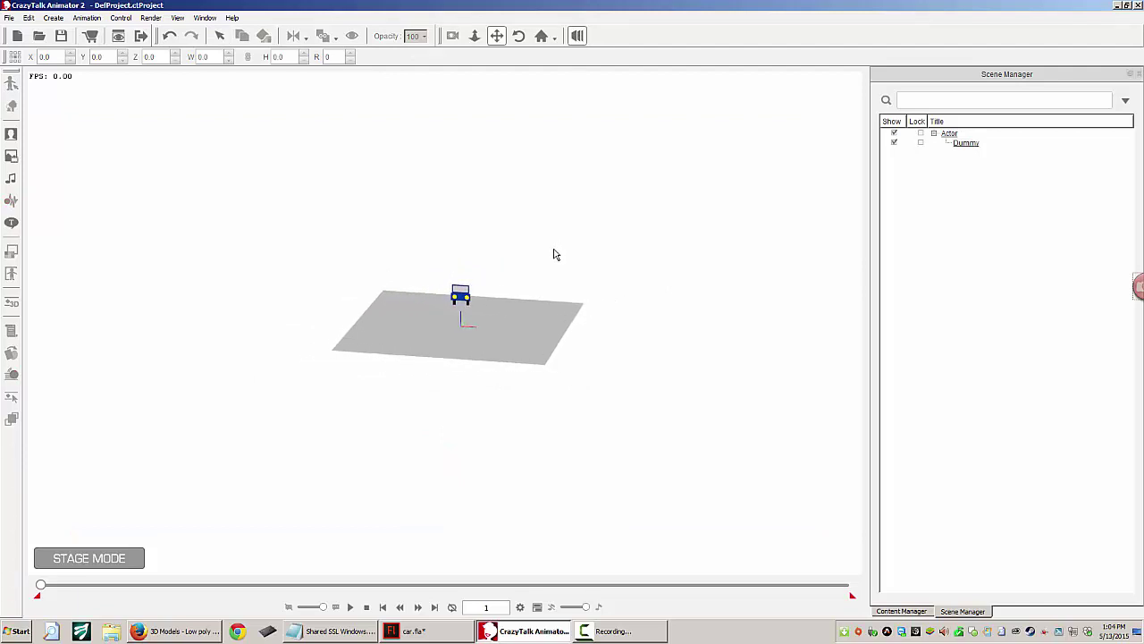
left_click(543, 36)
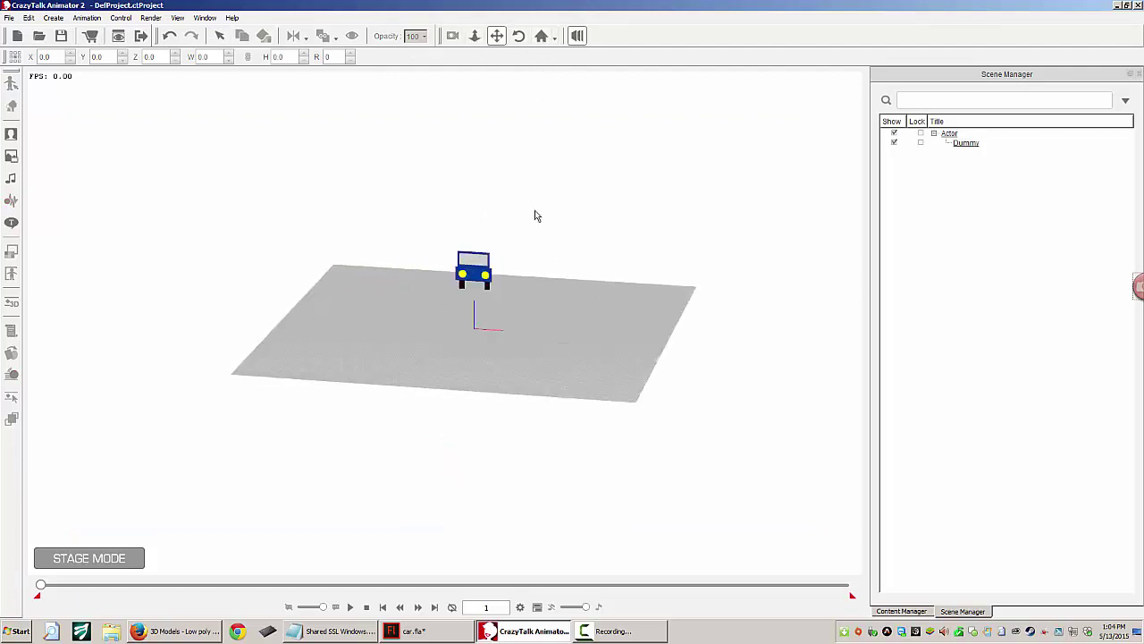
left_click(487, 270)
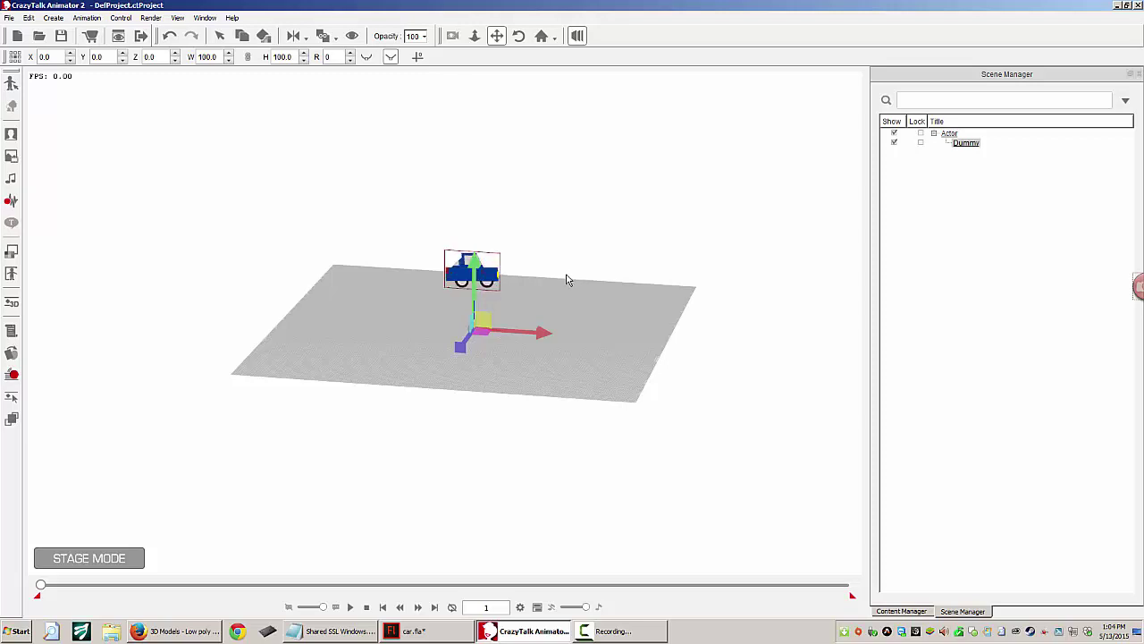
left_click(577, 36)
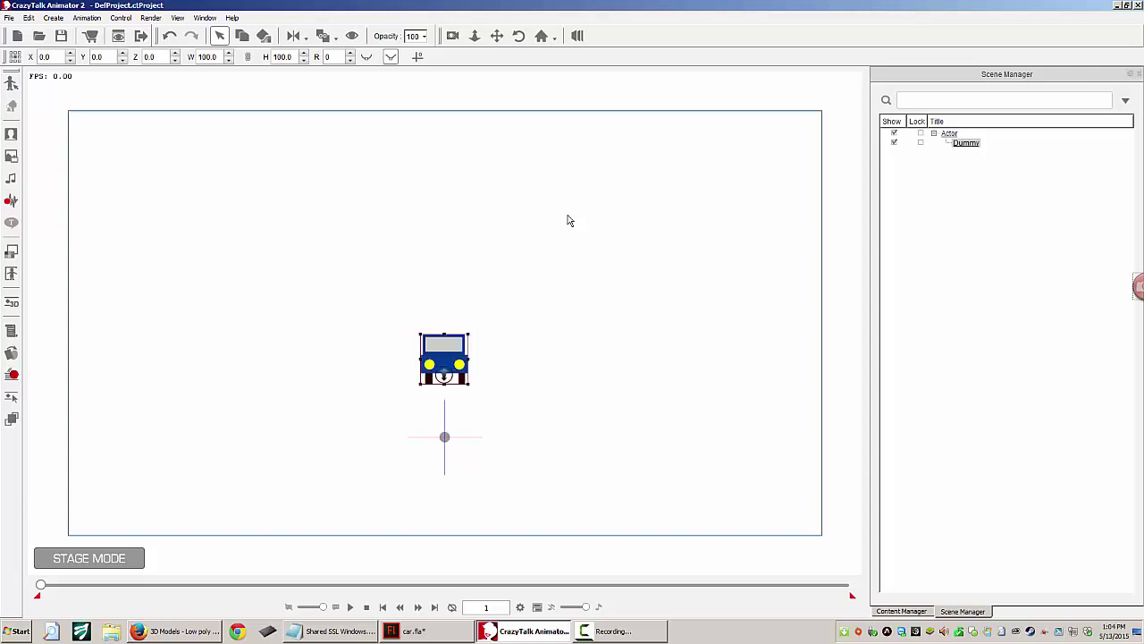
left_click(578, 36)
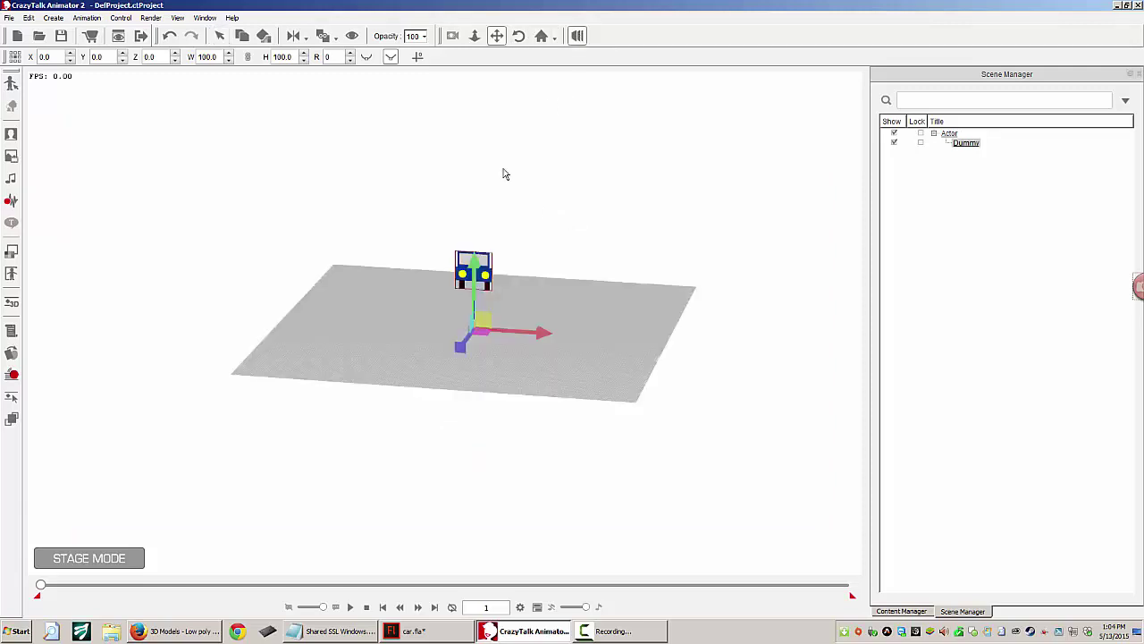
left_click(550, 285)
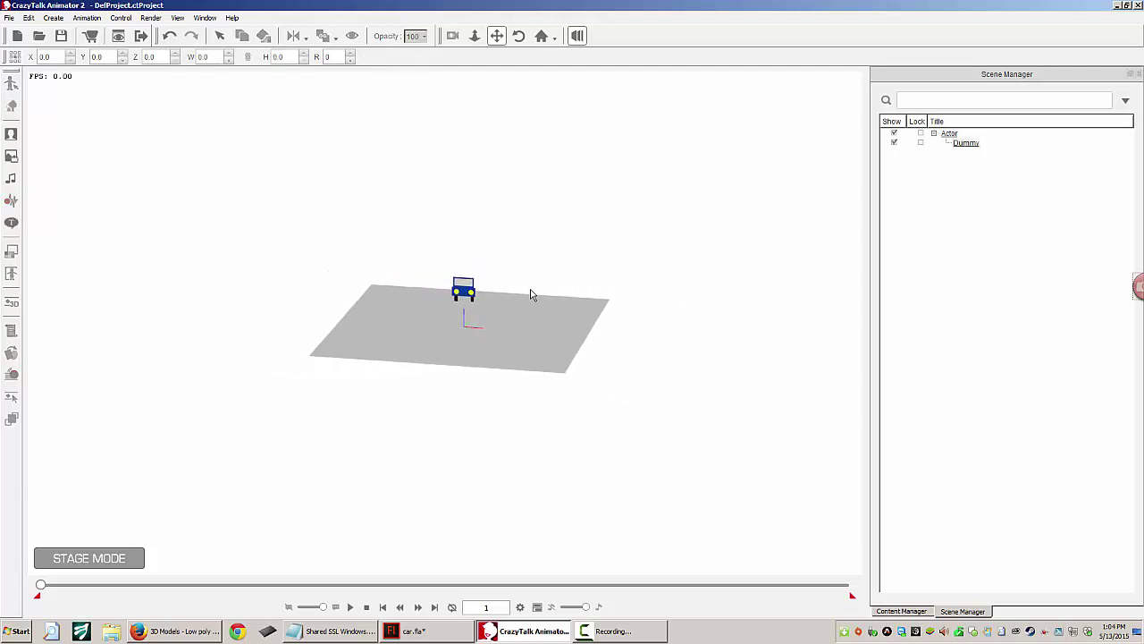
Step: Place the car at its starting position in frame 1, at about X -79 and Z -2462, far behind the ground plane
left_click(475, 37)
left_click_drag(518, 204, 519, 387)
left_click_drag(551, 216, 488, 488)
left_click_drag(514, 240, 524, 416)
left_click(459, 308)
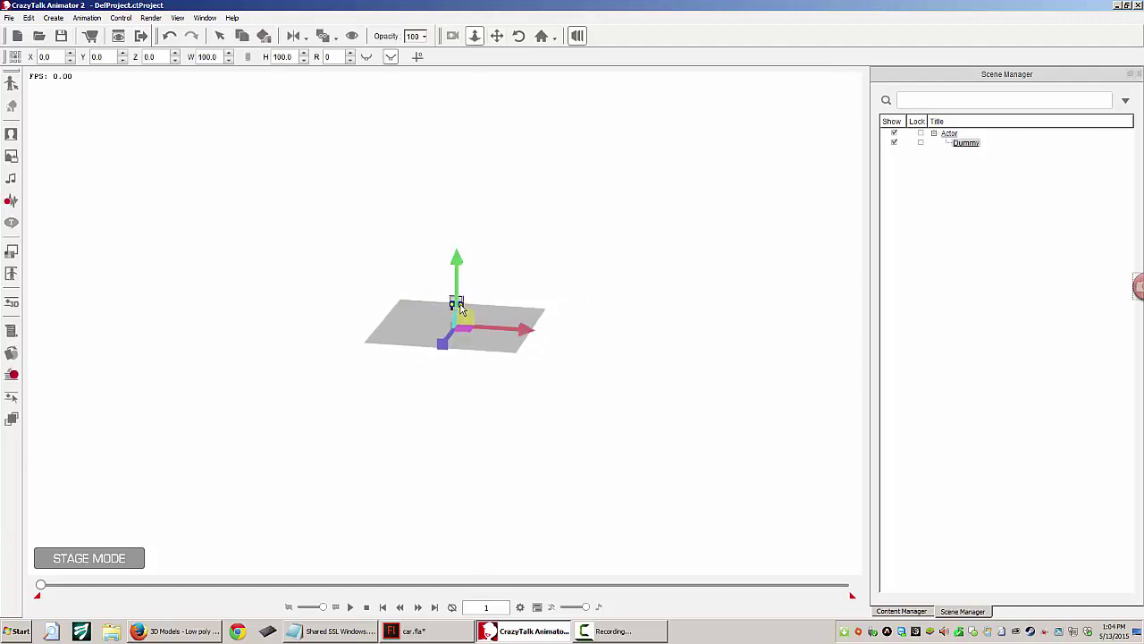
left_click_drag(458, 254, 437, 318)
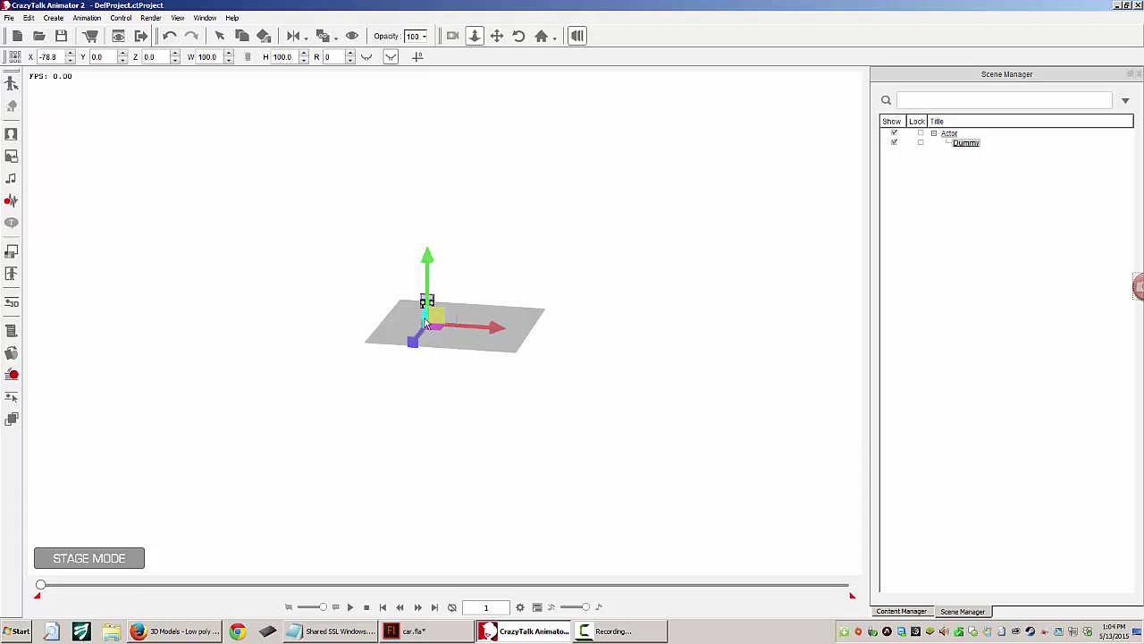
left_click_drag(426, 325, 524, 227)
key("ctrl+z")
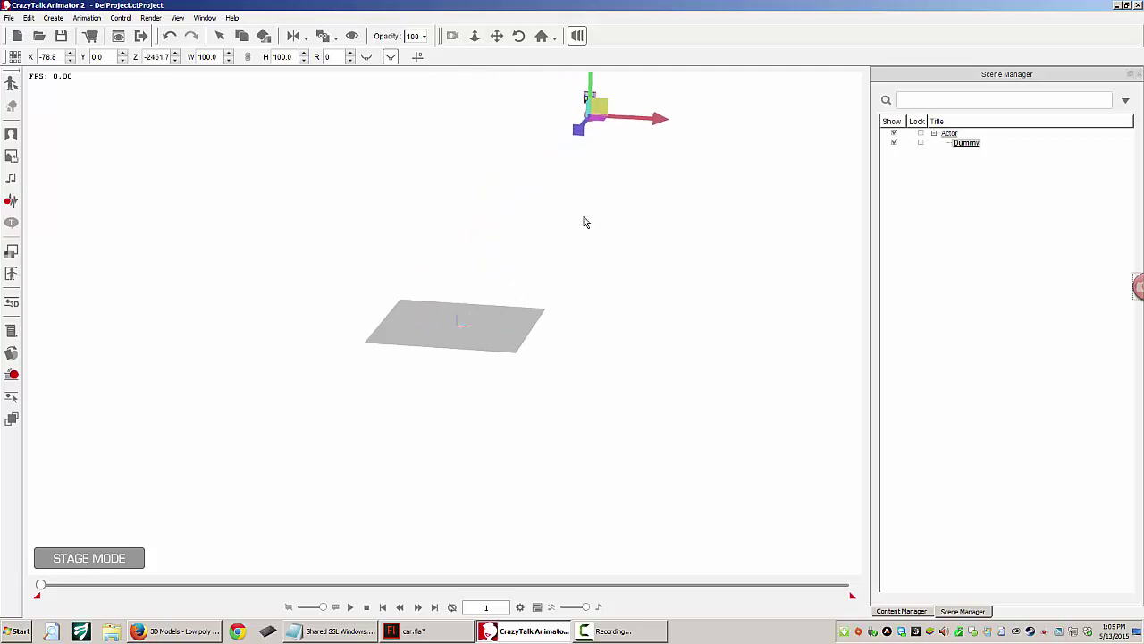
Step: Keyframe the car's position at frame 600 (Z about -2398) and at frame 300 in front of the ground plane (Z about 458)
left_click(520, 607)
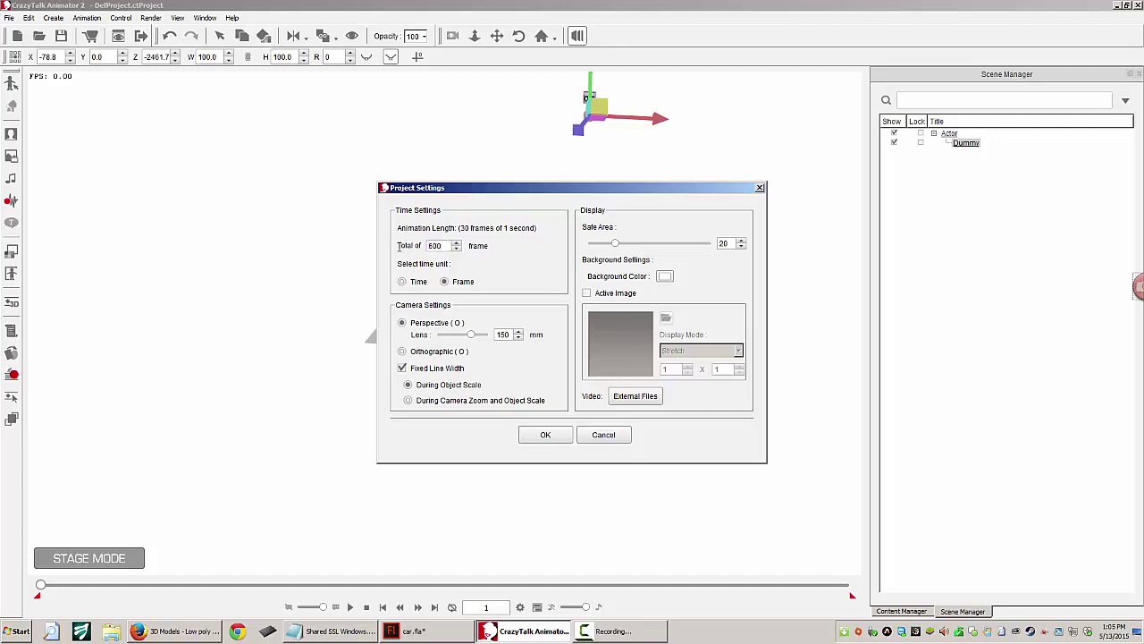
key("Return")
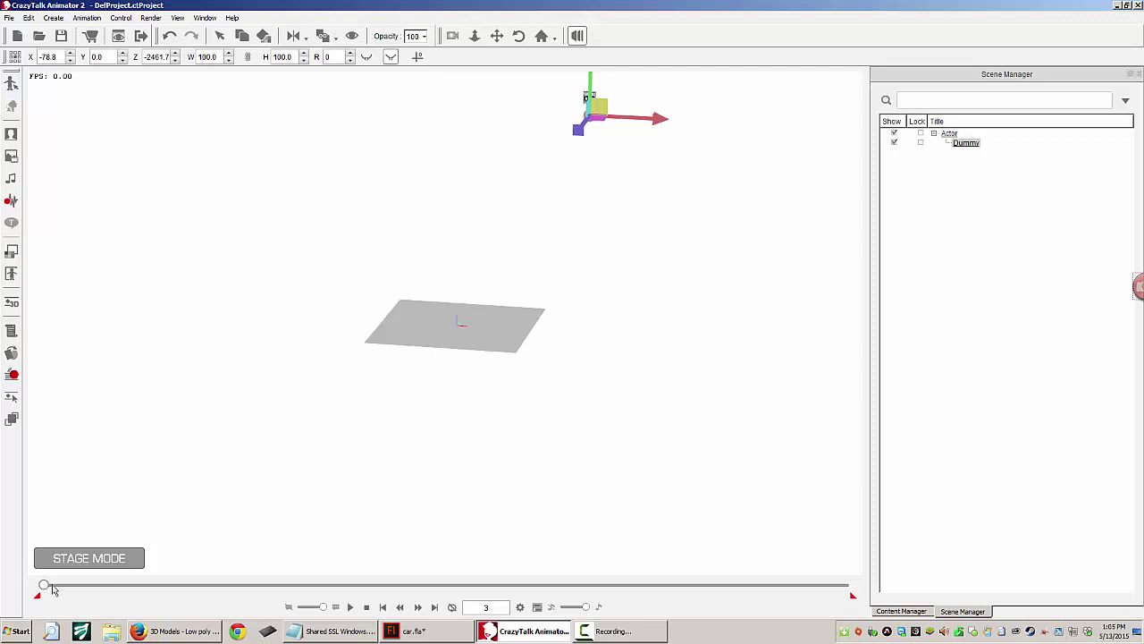
left_click_drag(52, 589, 865, 593)
mouse_move(577, 132)
left_mouse_down()
mouse_move(568, 144)
mouse_move(577, 131)
left_mouse_up()
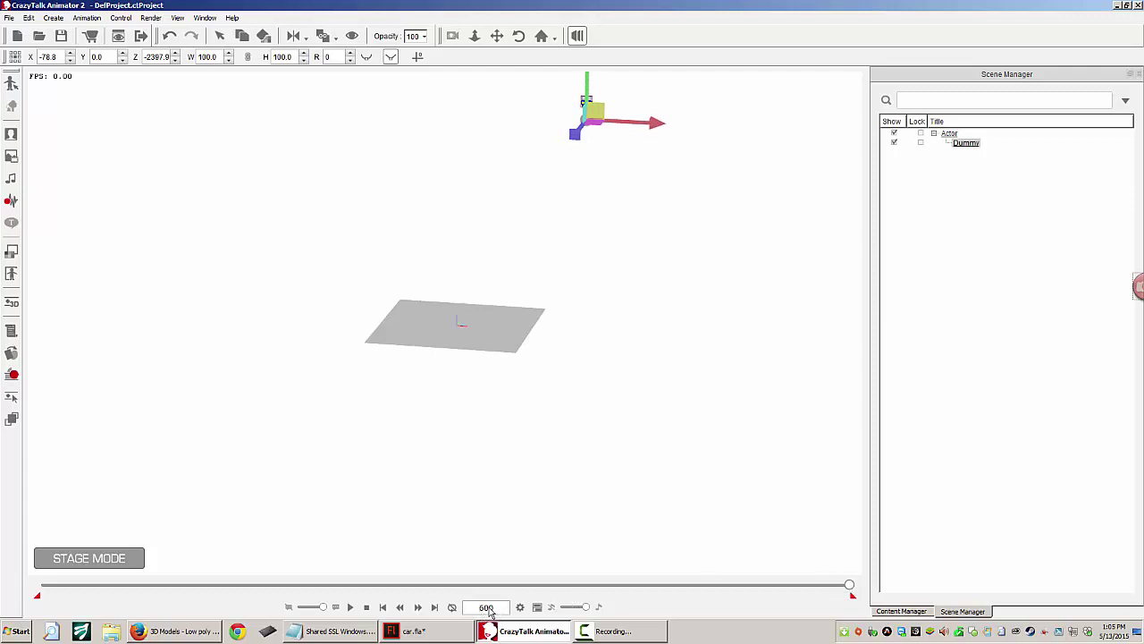
left_click_drag(850, 586, 450, 594)
left_click_drag(579, 136, 567, 212)
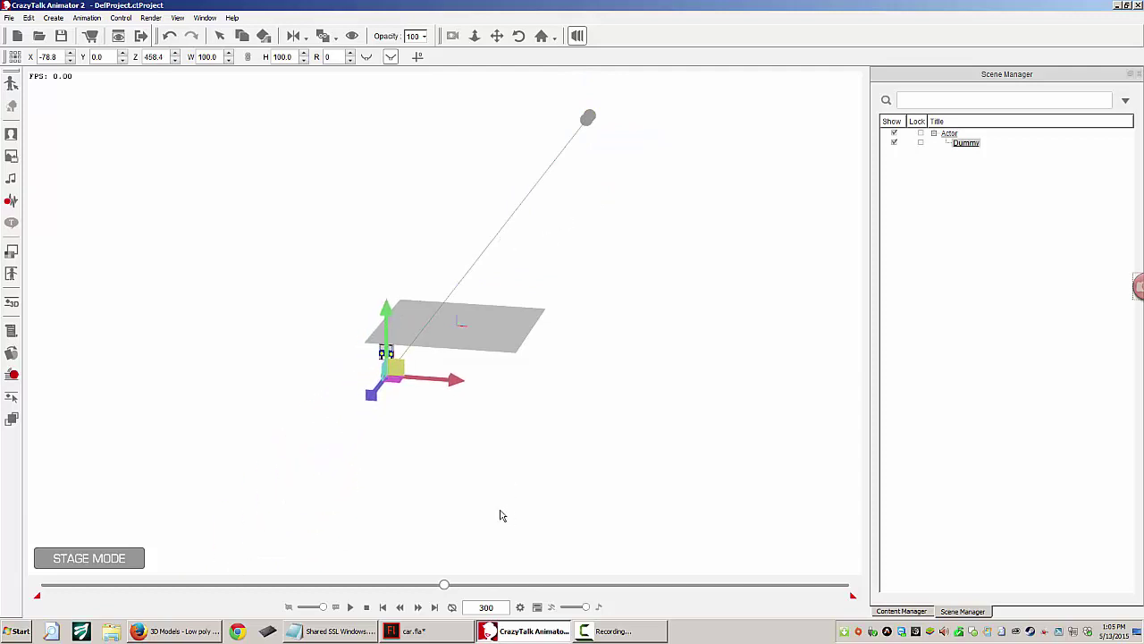
Step: Keyframe the car at frame 157 with X about -359 and make its motion path curved
left_click_drag(444, 583, 252, 580)
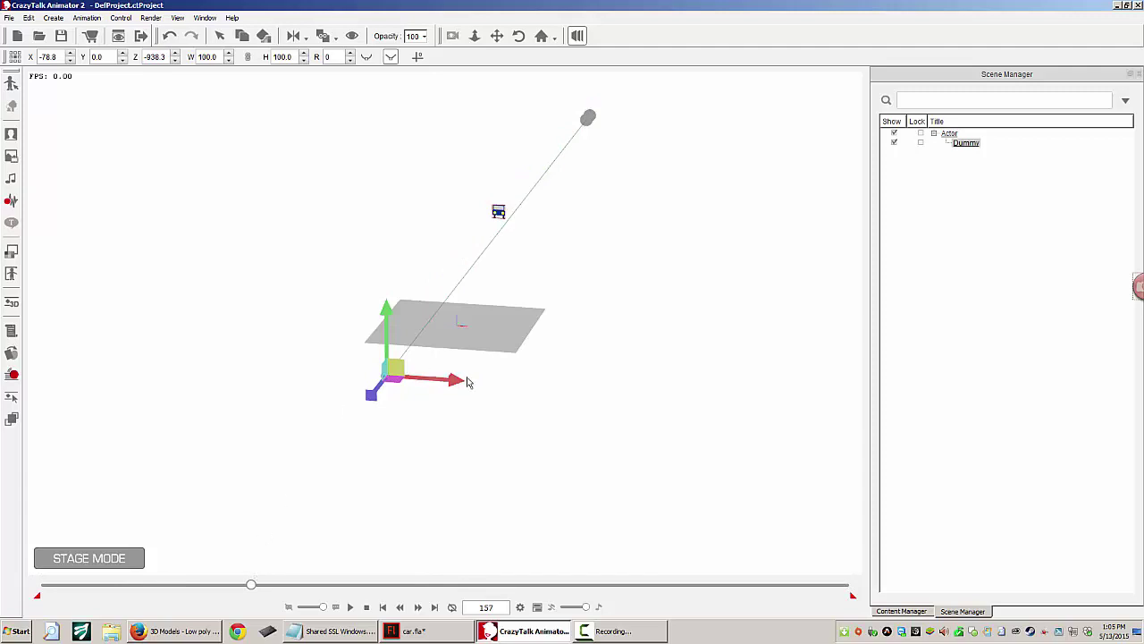
left_click(506, 213)
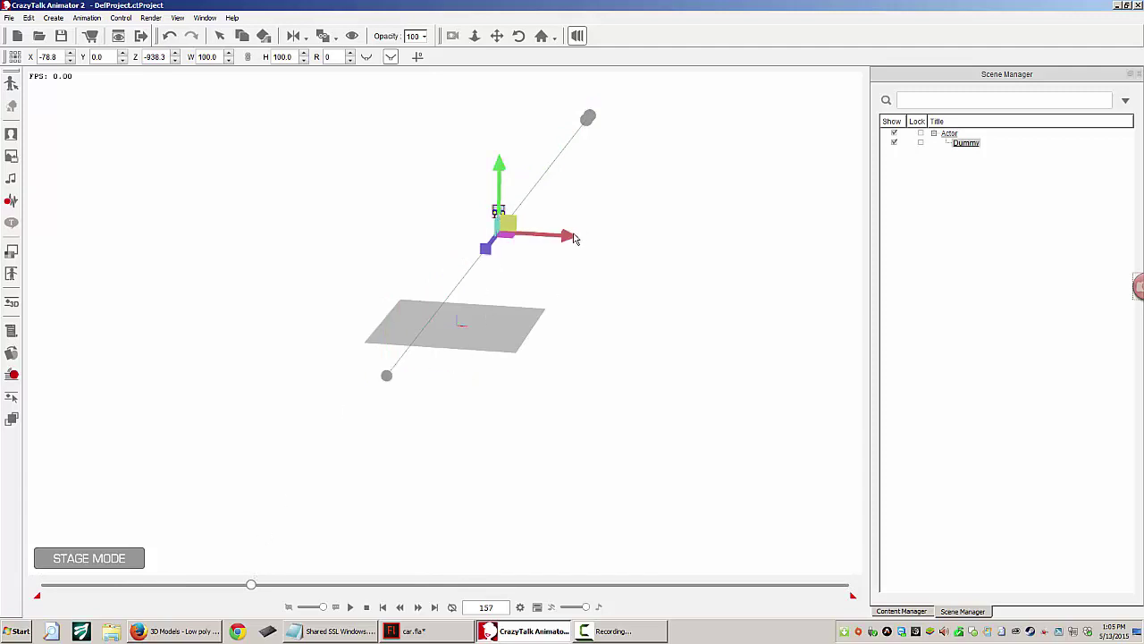
left_click_drag(575, 239, 482, 233)
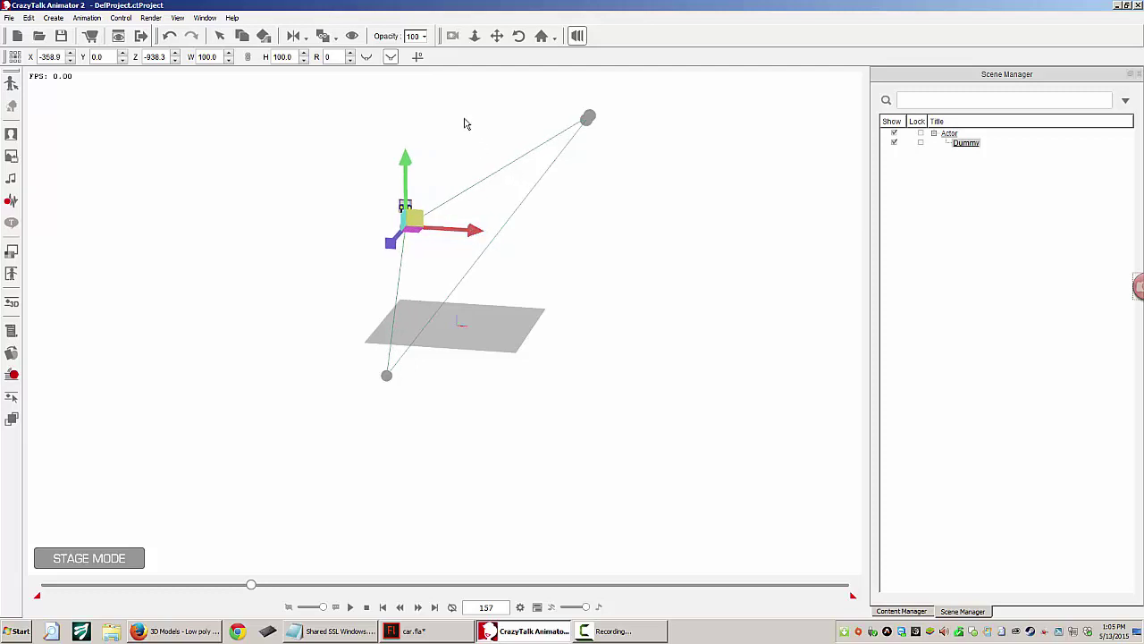
left_click(367, 56)
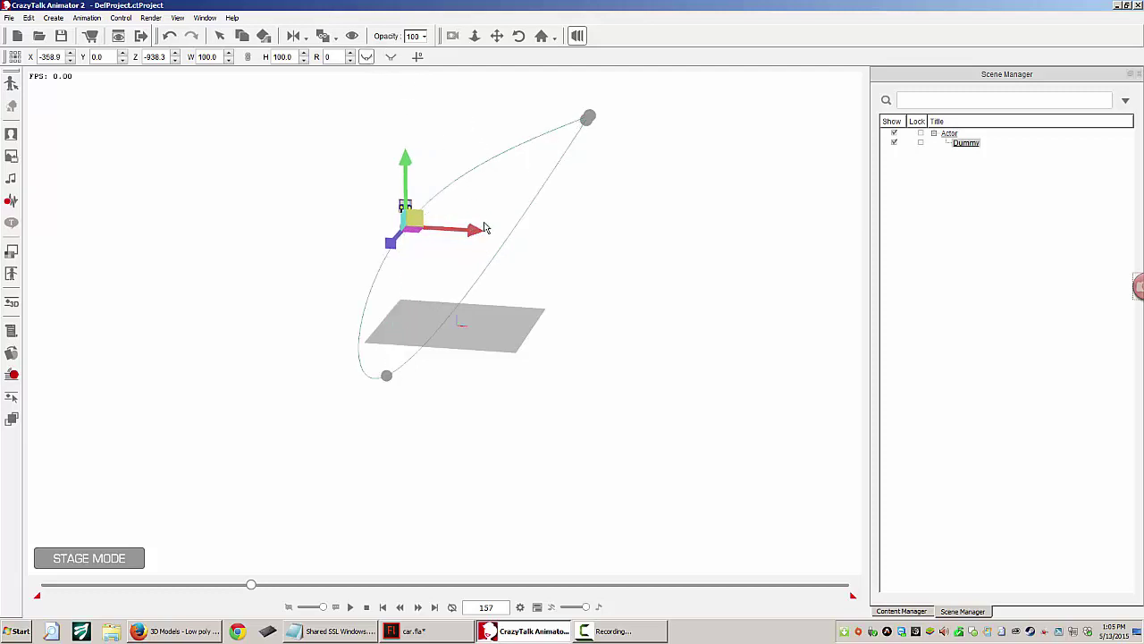
Step: Keyframe the car at frame 82 (X about 5, Z about -1685) and at frame 253, shifted along X onto the ground plane
left_click_drag(251, 582, 150, 584)
left_click_drag(480, 228, 638, 205)
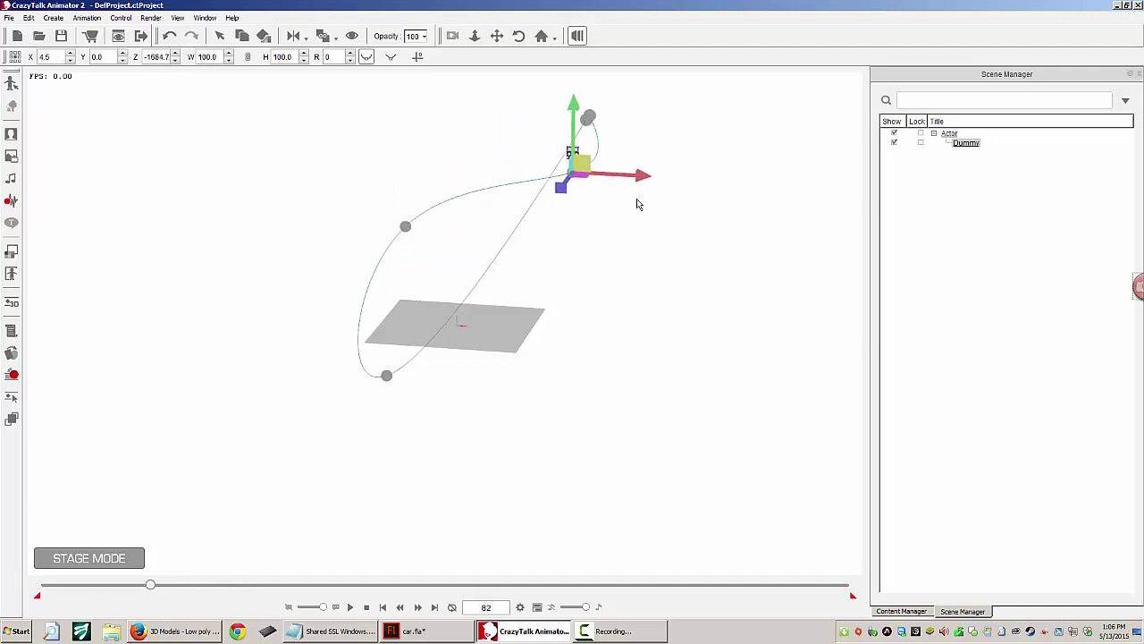
left_click_drag(153, 590, 381, 593)
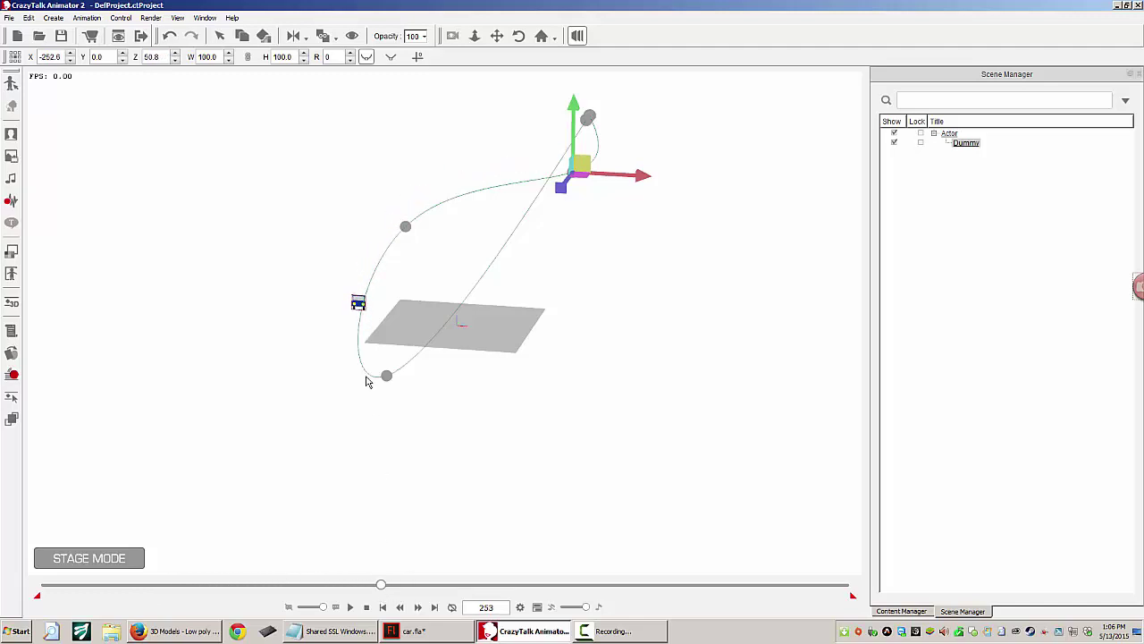
left_click_drag(358, 304, 468, 309)
left_click_drag(538, 352, 554, 358)
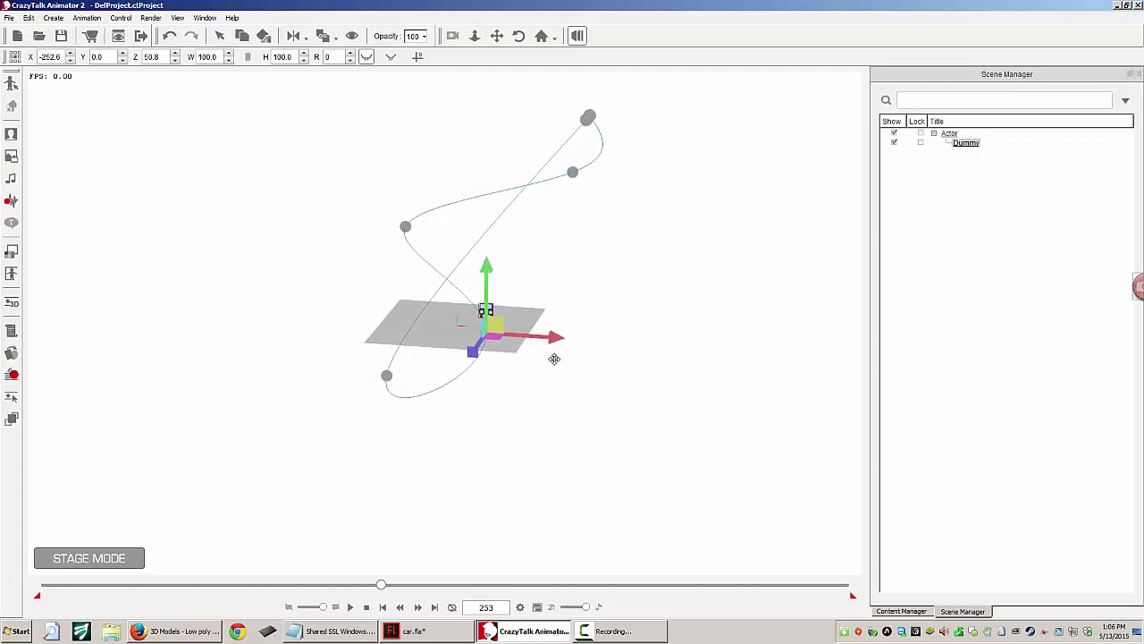
Step: Play the car's path animation from the first frame and stop it
left_click(383, 607)
left_click(351, 607)
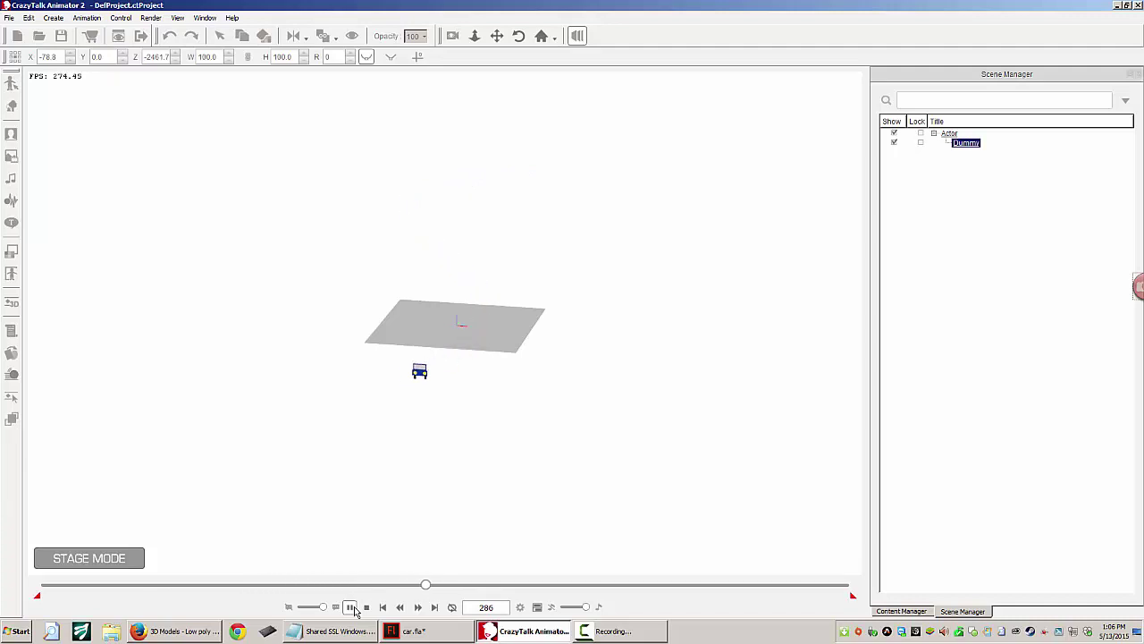
left_click(367, 607)
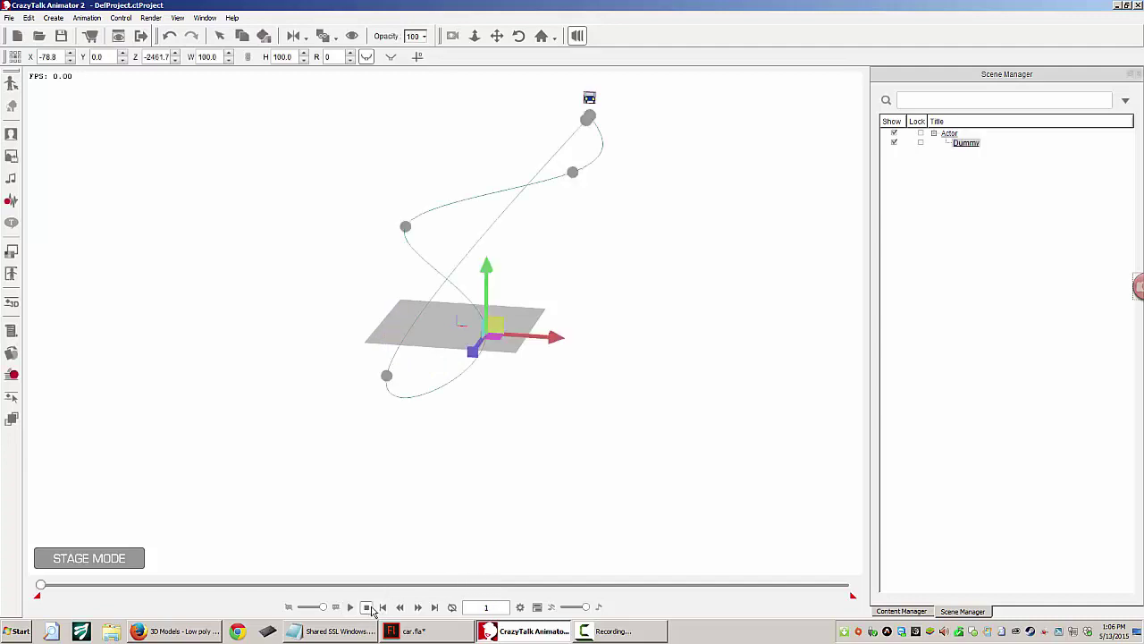
Step: Keyframe the car at frame 345, moved along X to about -240 and farther back just behind the ground plane
left_click_drag(40, 585, 505, 588)
left_click(411, 304)
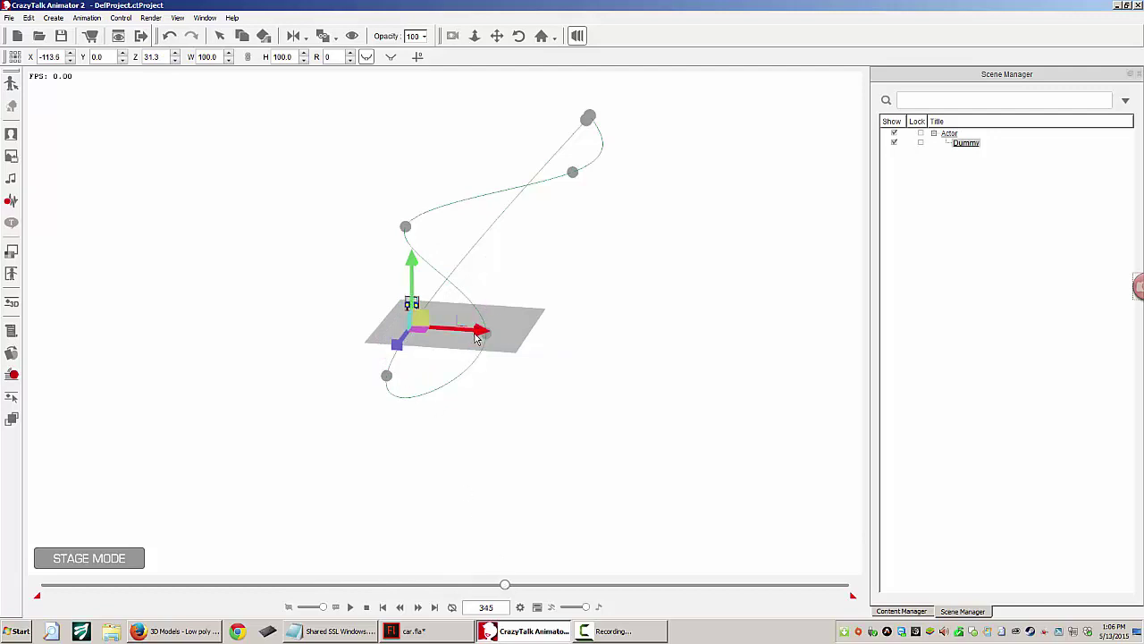
left_click_drag(478, 334, 434, 329)
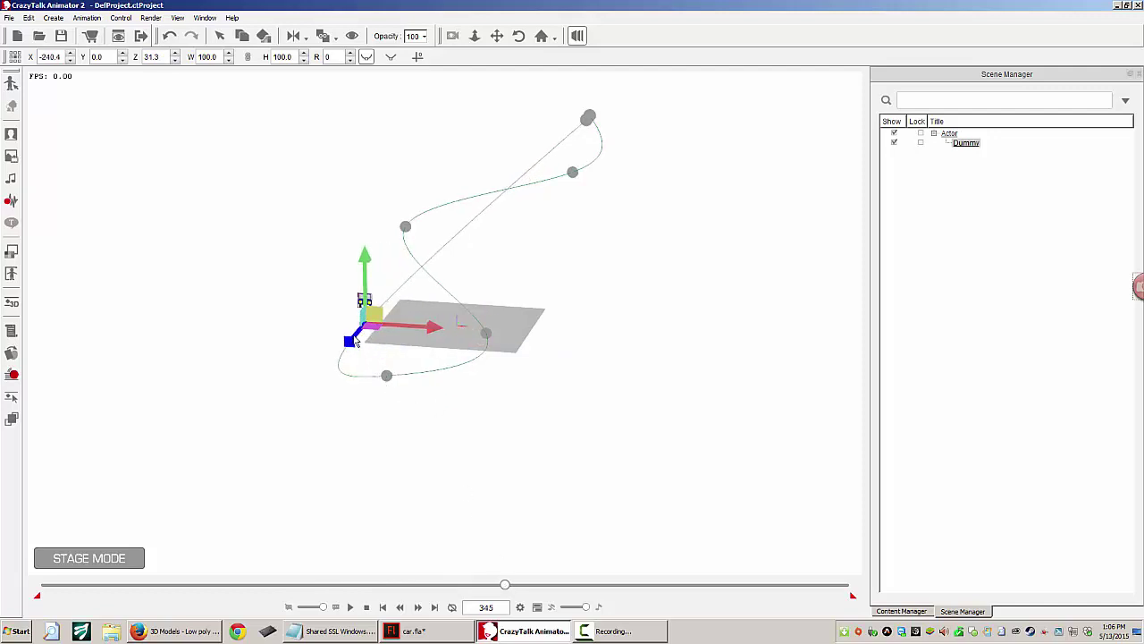
left_click_drag(348, 337, 427, 267)
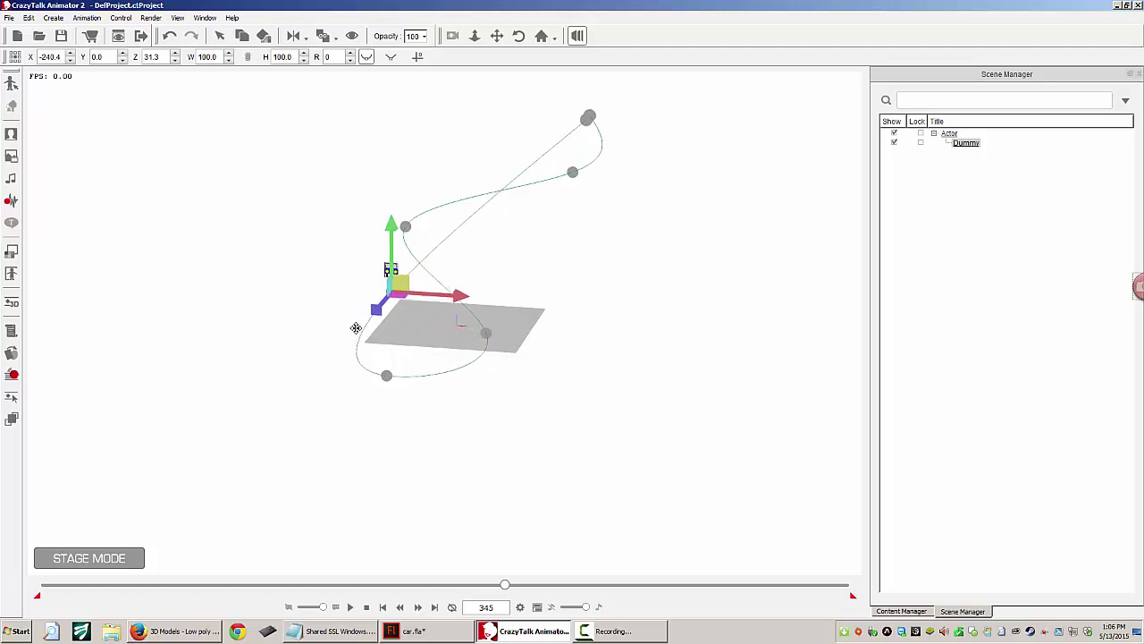
Step: Swing the return path by keyframing the car at frame 410 toward positive X and at frame 497 to about X -277, Z -1976
left_click_drag(505, 582, 592, 585)
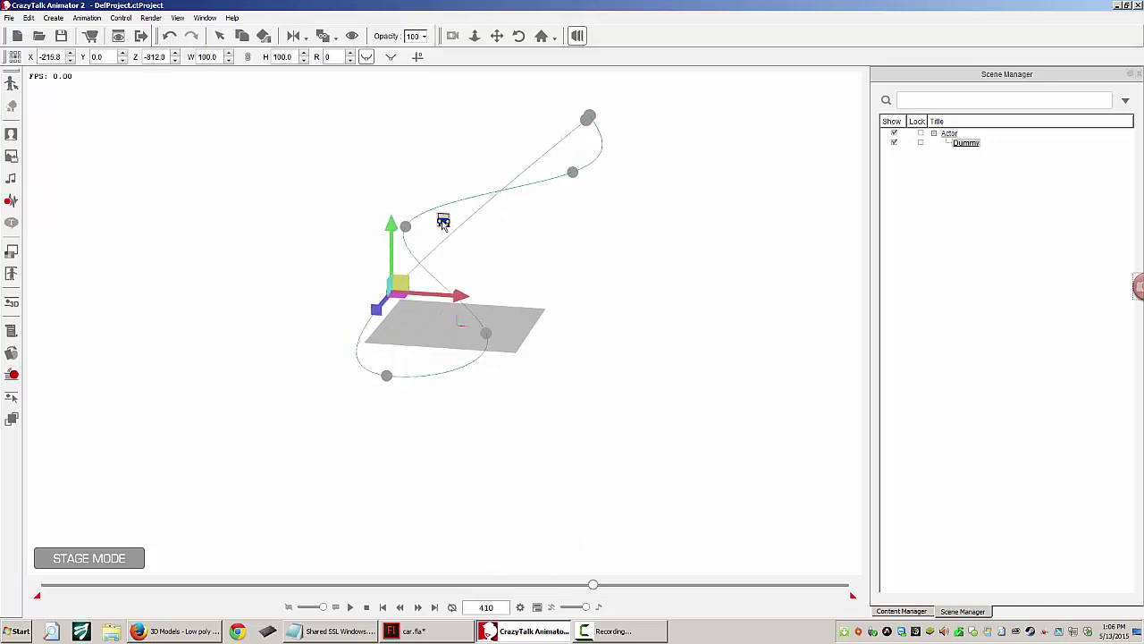
left_click_drag(443, 222, 639, 313)
left_click_drag(595, 586, 713, 583)
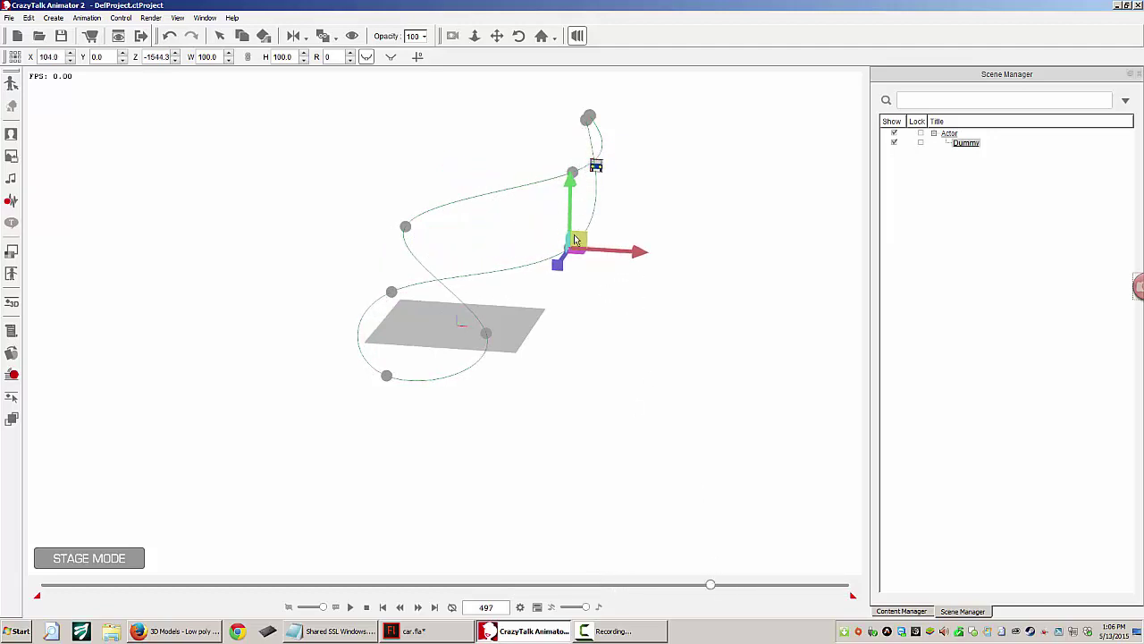
left_click(596, 166)
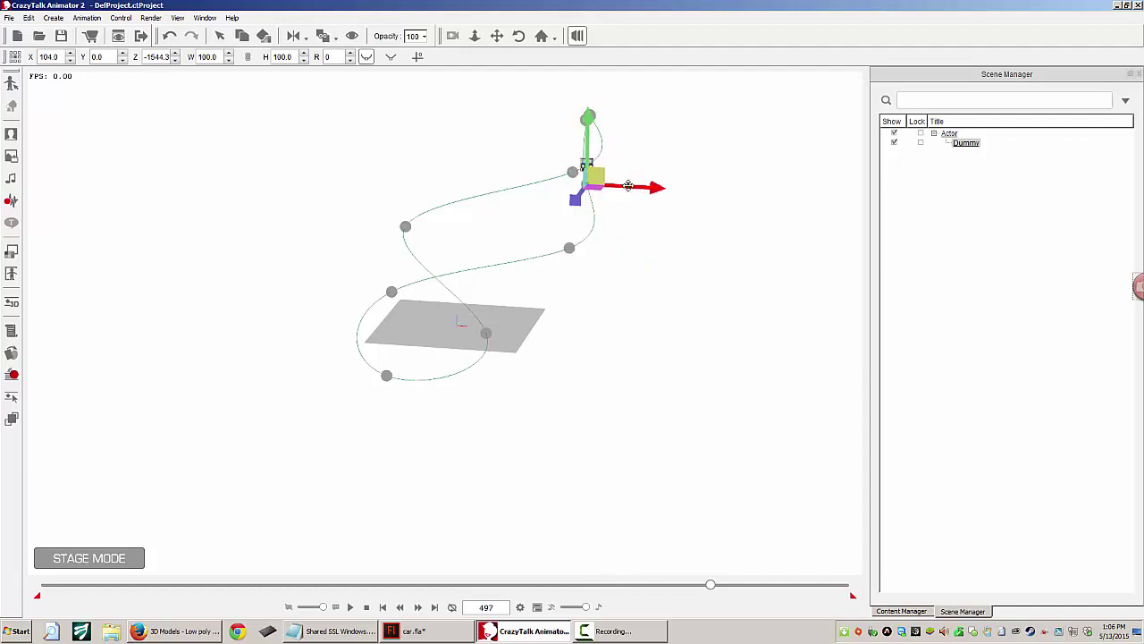
left_click_drag(666, 192, 543, 178)
left_click_drag(465, 195, 478, 187)
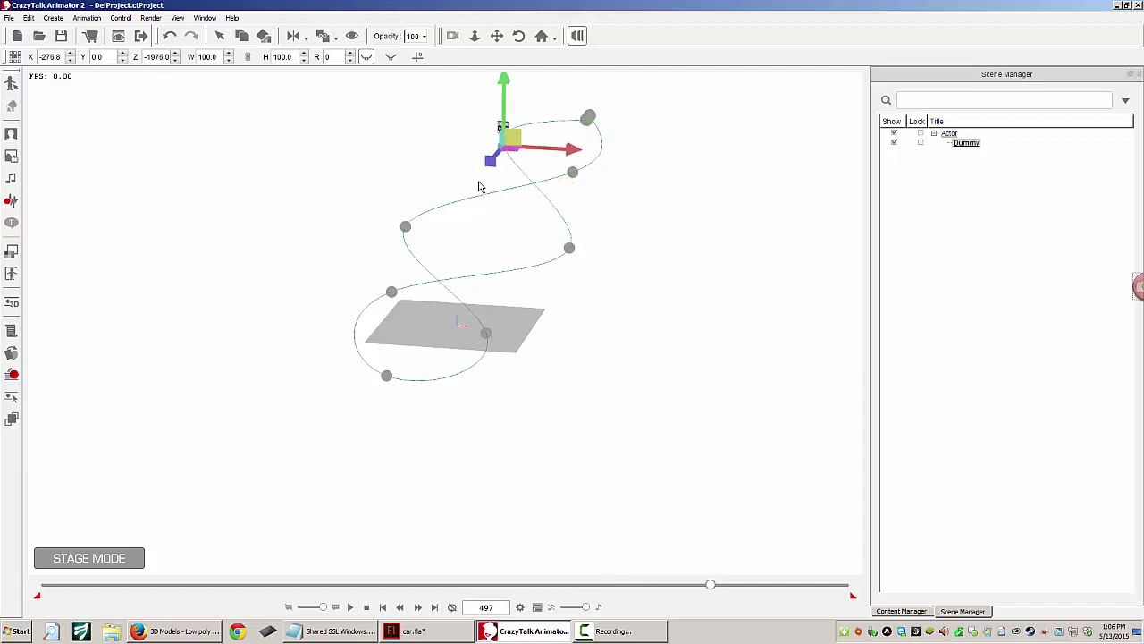
Step: Play through the complete winding path animation up to frame 600 and deselect the car
left_click(586, 126)
left_click(506, 127)
left_click_drag(712, 585, 102, 585)
key("space")
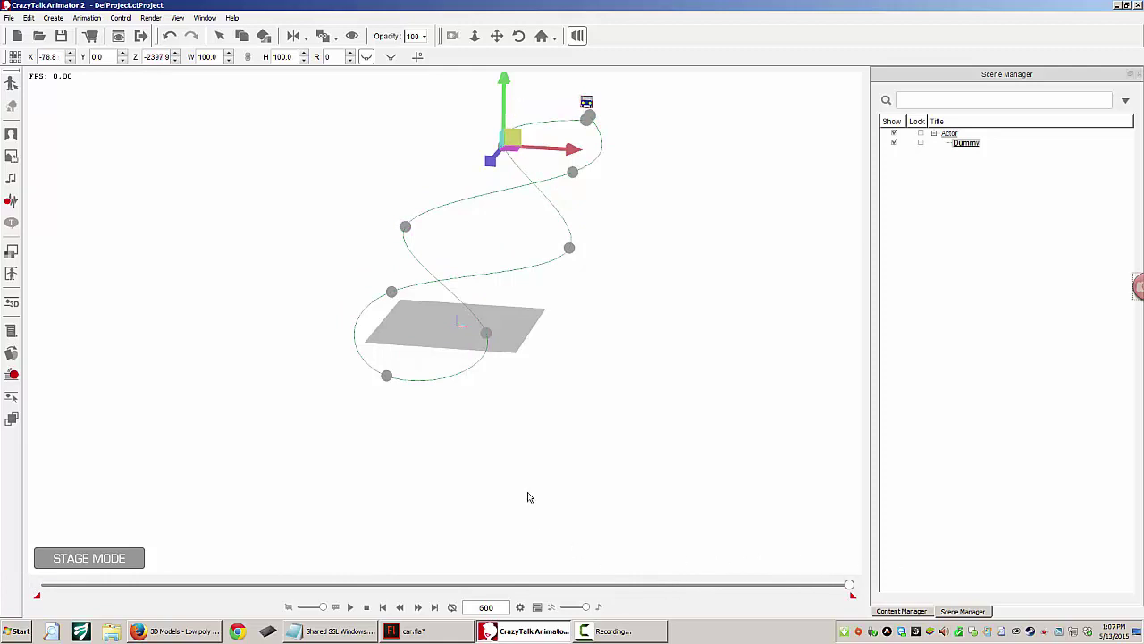
left_click(516, 461)
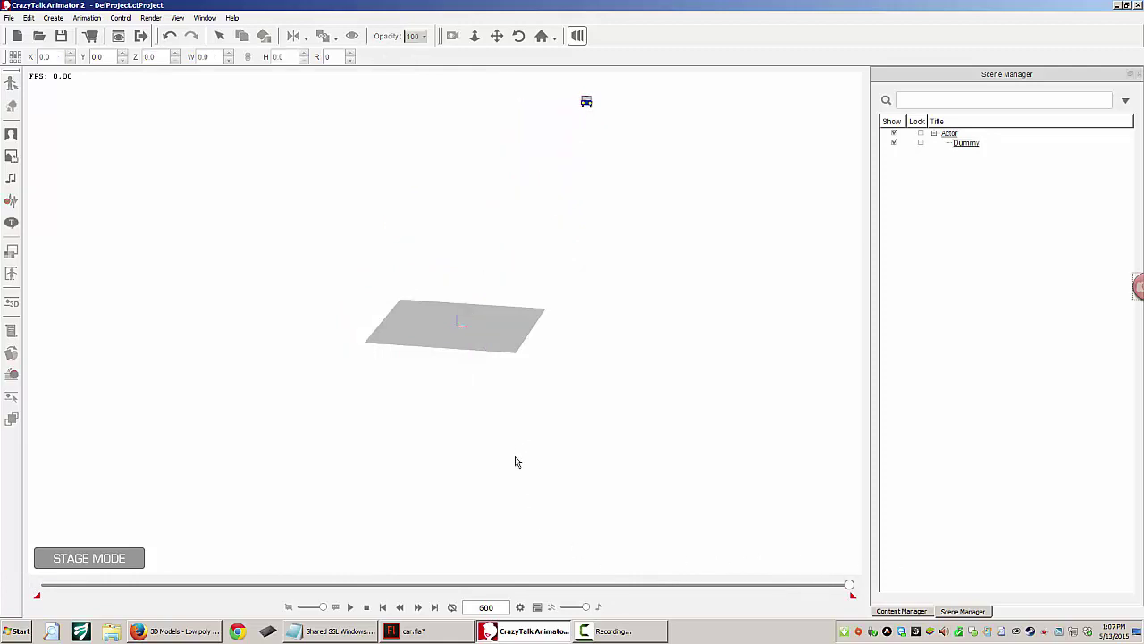
Step: Turn the selected car to face along the opening stretch of its path at frames 15, 60, 87 and 139
left_click(586, 105)
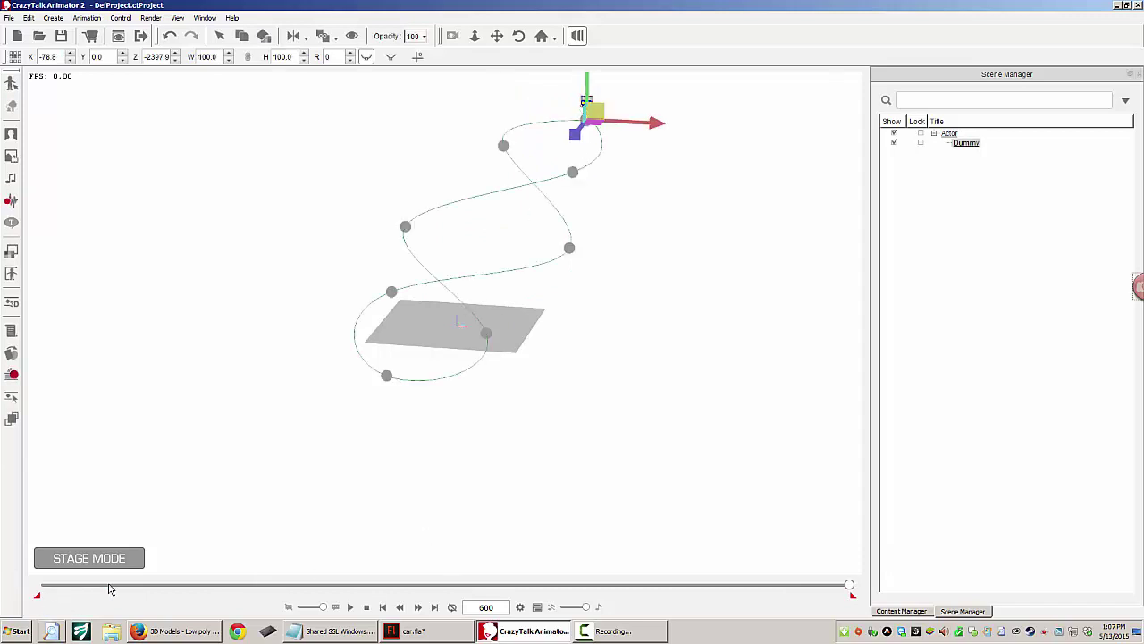
left_click_drag(849, 585, 59, 592)
left_click(644, 174)
left_click(597, 110)
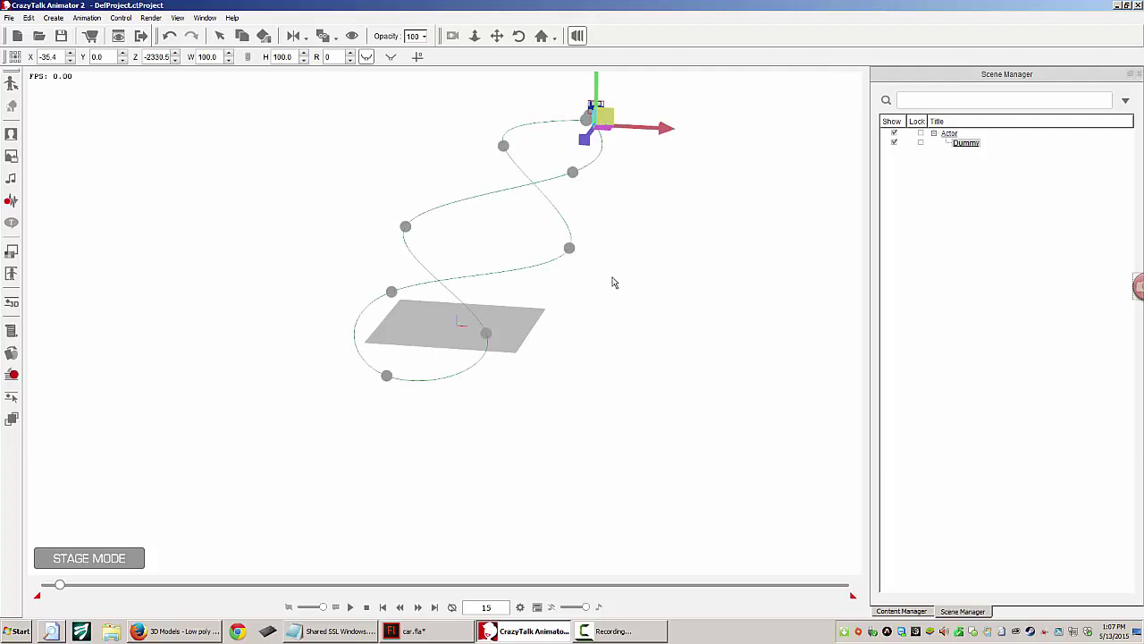
left_click_drag(59, 586, 121, 590)
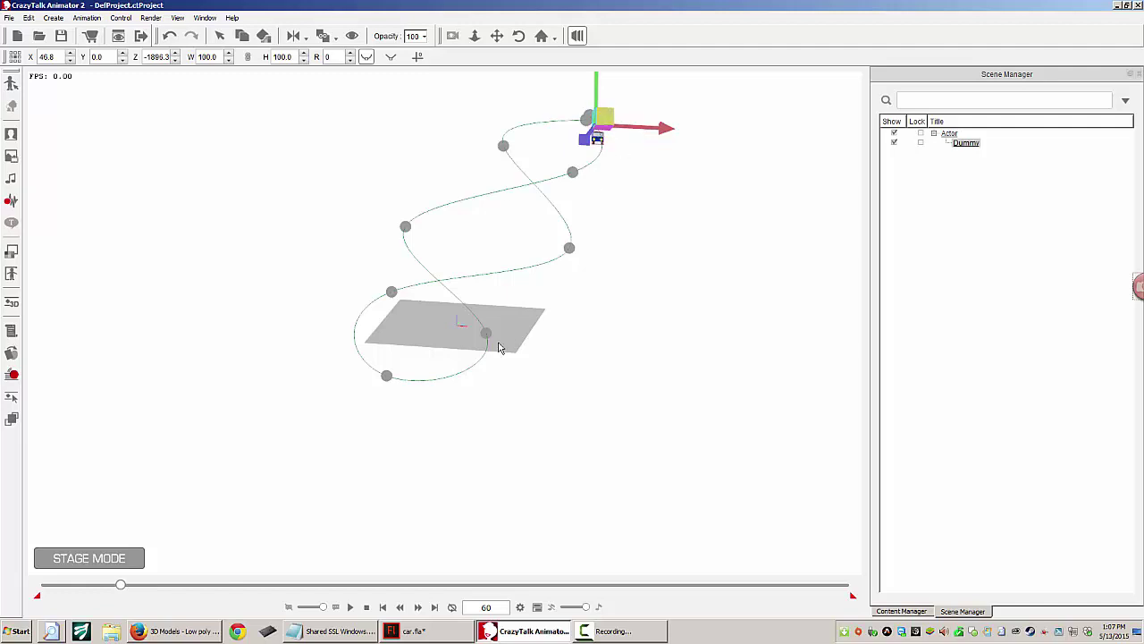
left_click_drag(123, 587, 158, 588)
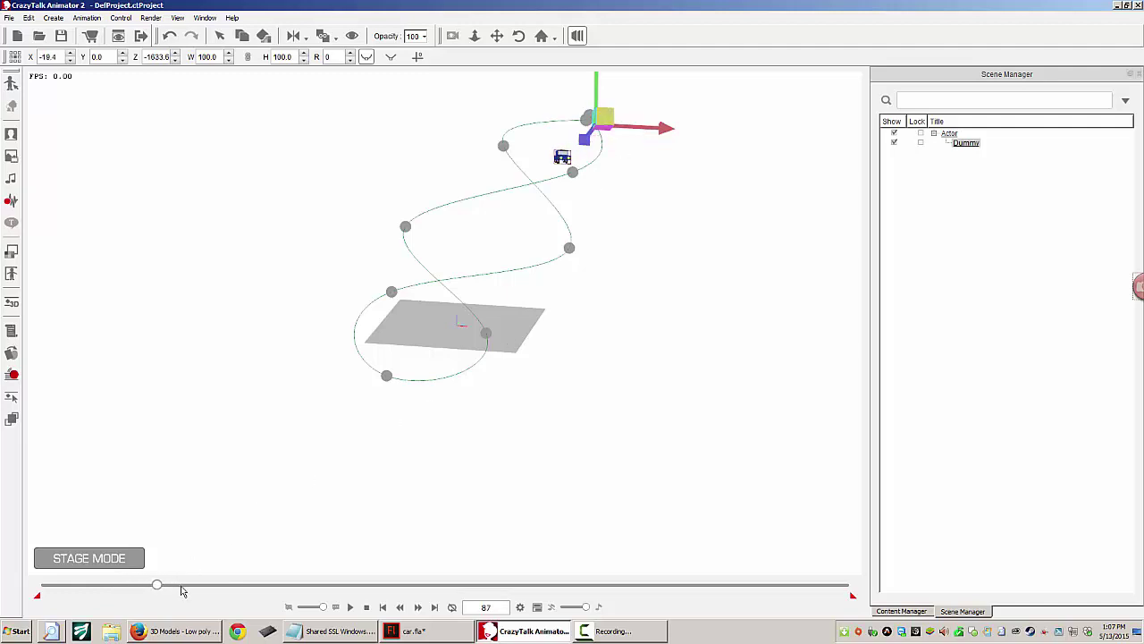
left_click_drag(158, 588, 228, 588)
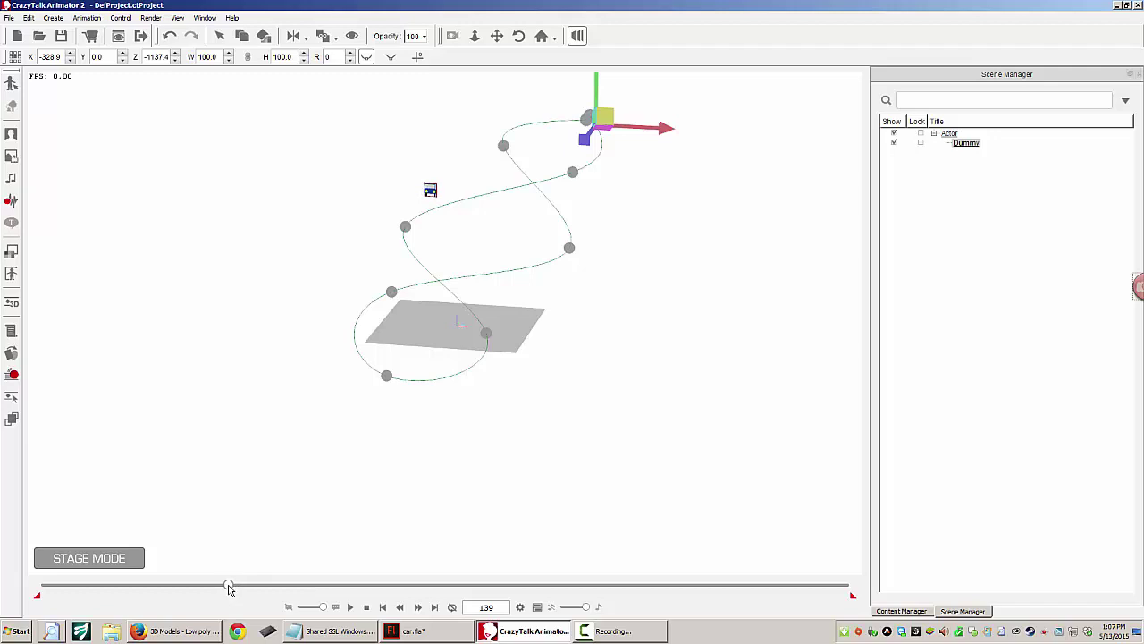
Step: Turn the car to its side view where the path rounds the nearest bend, around frames 293 and 294
left_click_drag(229, 588, 440, 590)
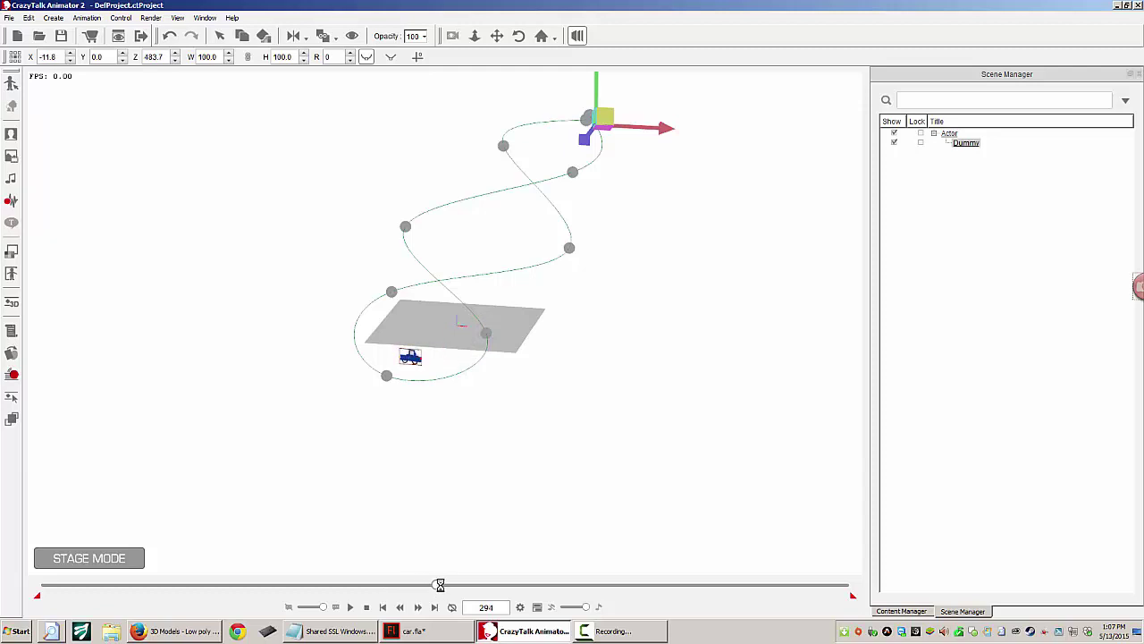
left_click_drag(441, 590, 434, 590)
left_click_drag(433, 590, 443, 590)
left_click_drag(440, 589, 436, 587)
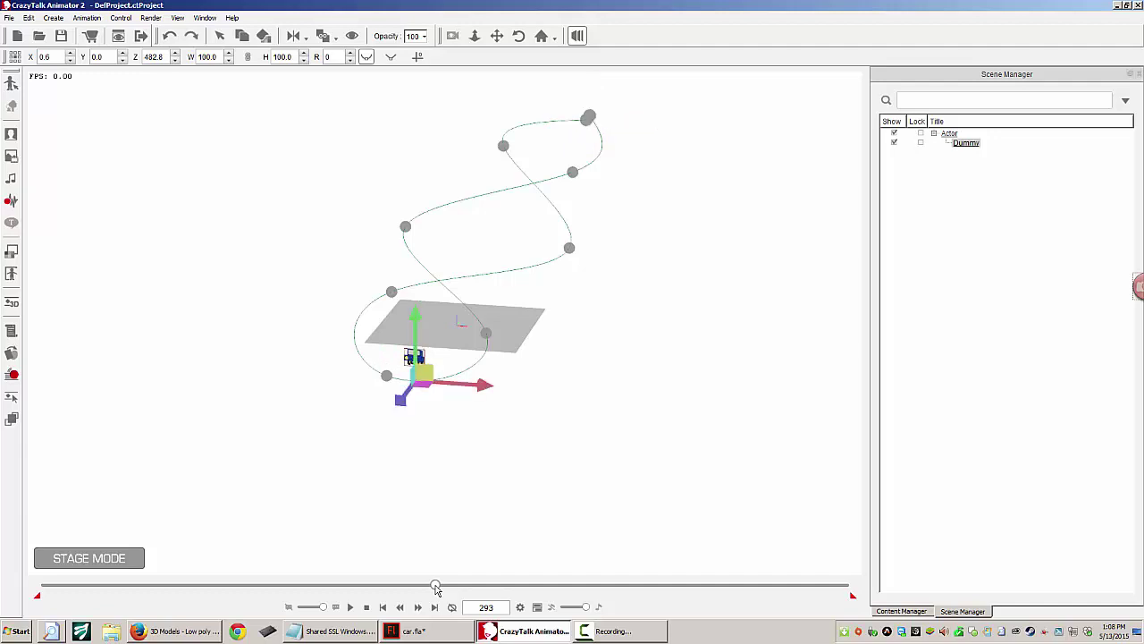
mouse_move(437, 587)
left_mouse_down()
mouse_move(425, 587)
mouse_move(437, 590)
left_mouse_up()
Step: Turn the car progressively away from the viewer as it rounds the bend at frames 306, 335 and 367
left_click_drag(437, 590, 453, 589)
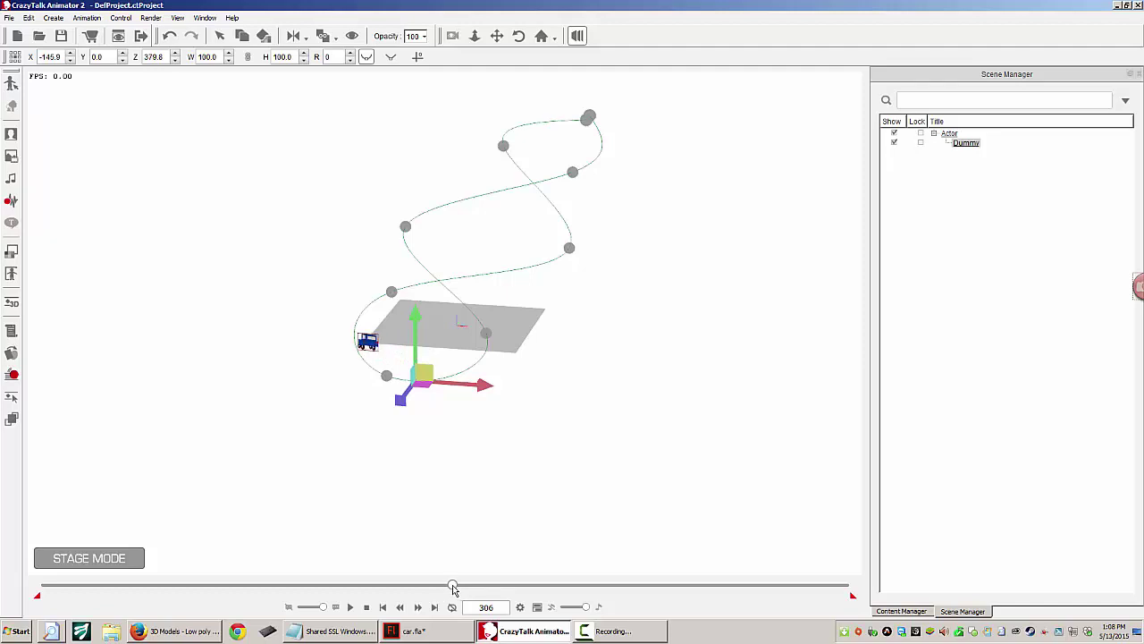
left_click_drag(453, 590, 470, 589)
left_click_drag(471, 590, 493, 592)
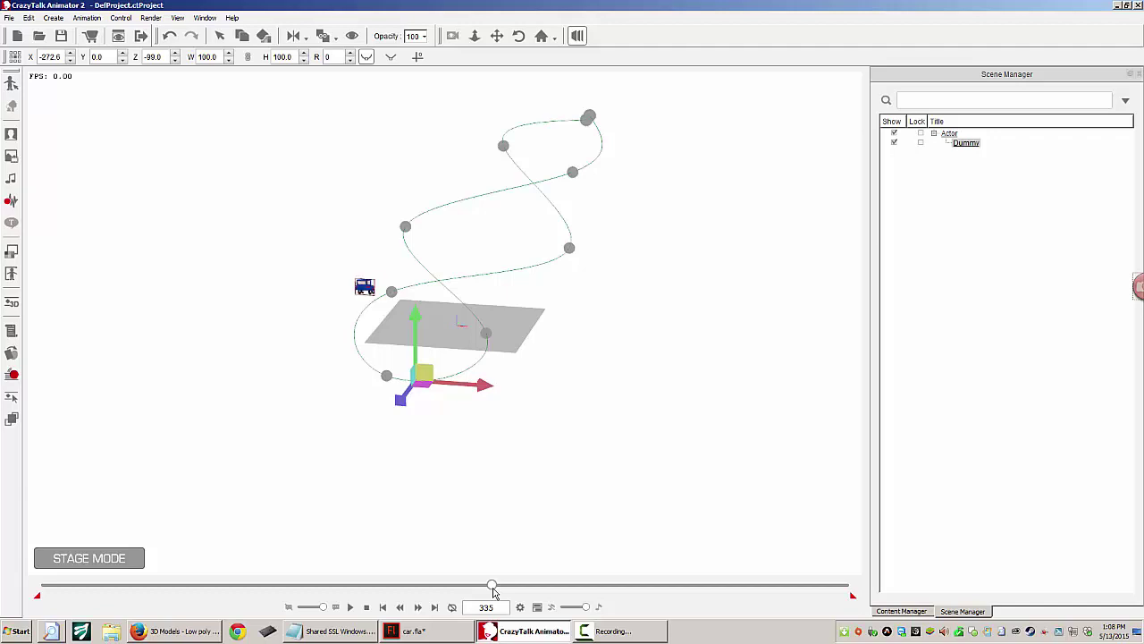
left_click_drag(496, 587, 537, 589)
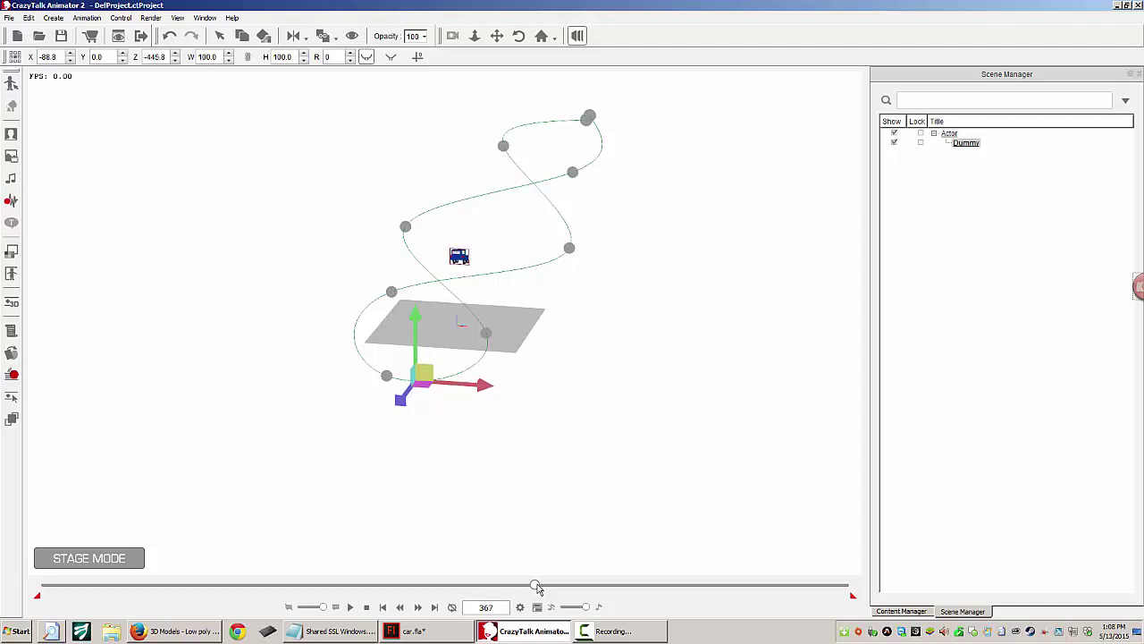
Step: Orient the car along the distant return stretch at frames 482 and 498, then advance to frame 600
left_click_drag(537, 587, 692, 581)
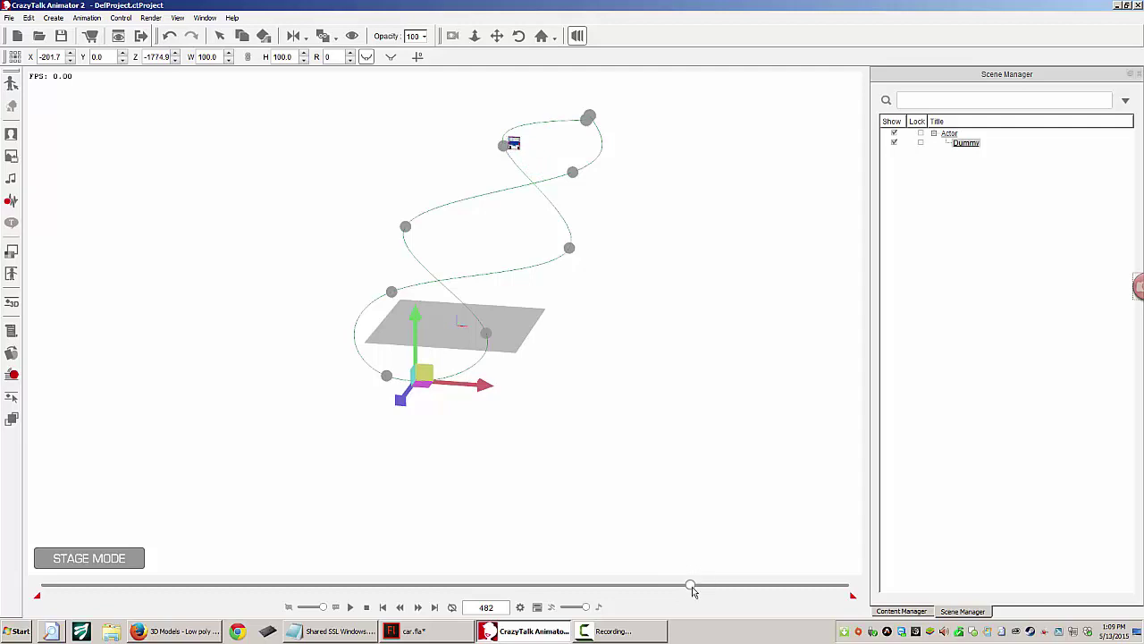
left_click_drag(693, 587, 714, 587)
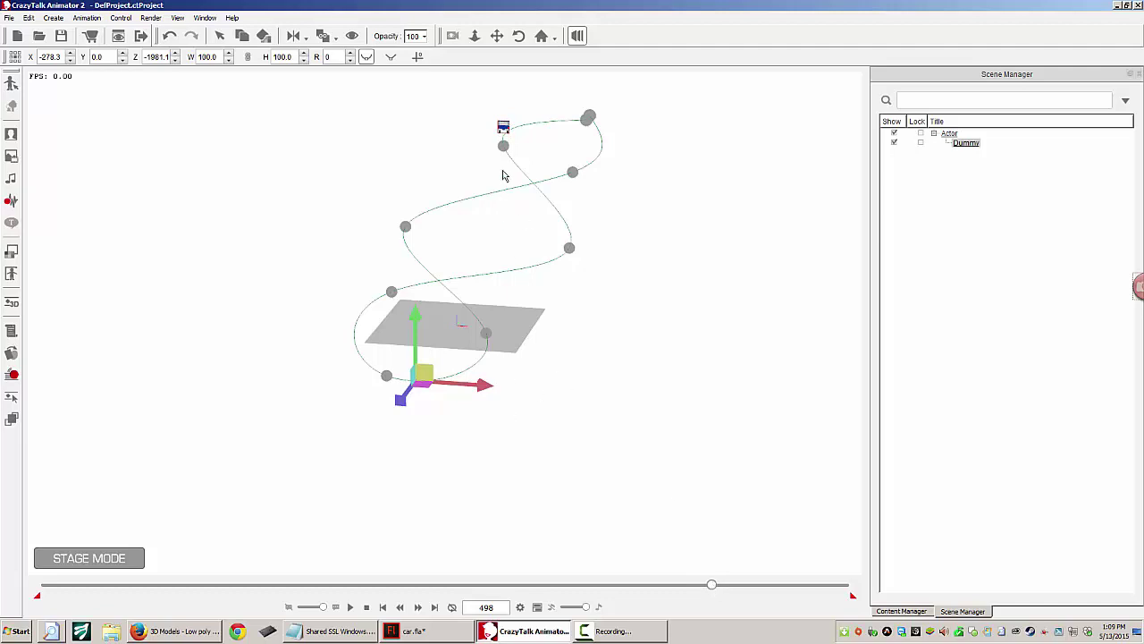
left_click(503, 127)
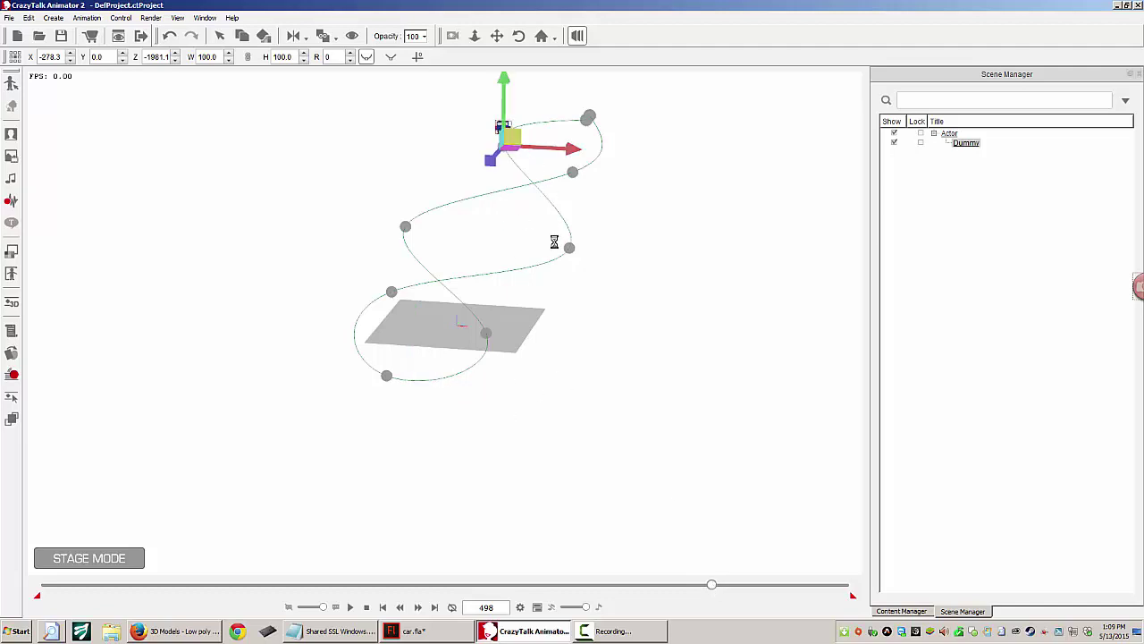
left_click_drag(711, 586, 852, 585)
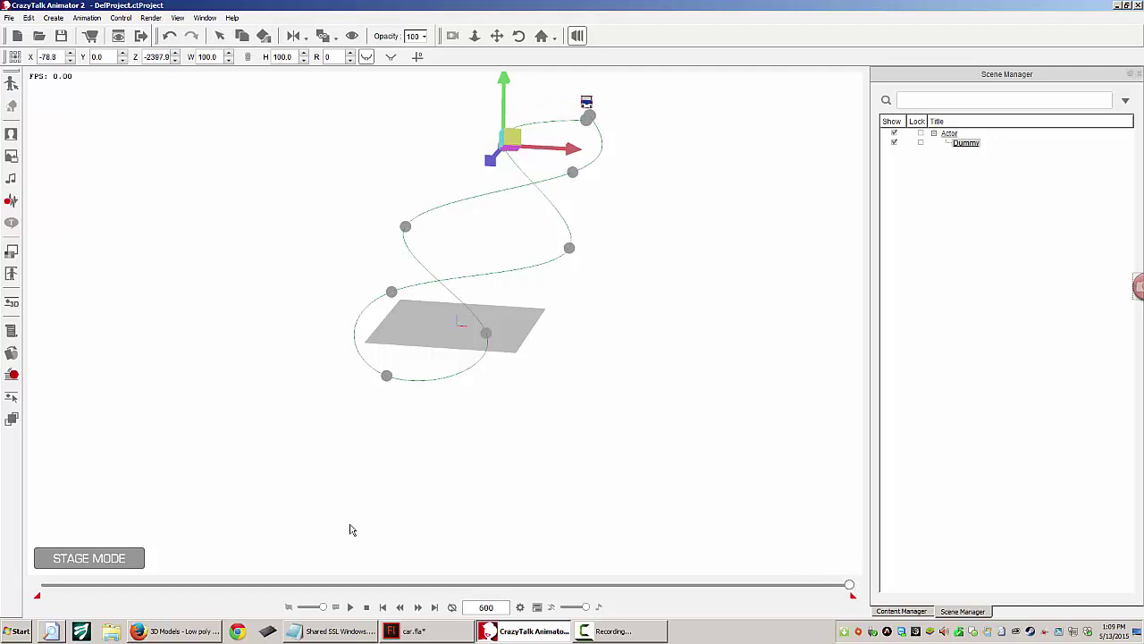
Step: Play the car's path animation in the 3D view and stop it
left_click(349, 607)
left_click(349, 607)
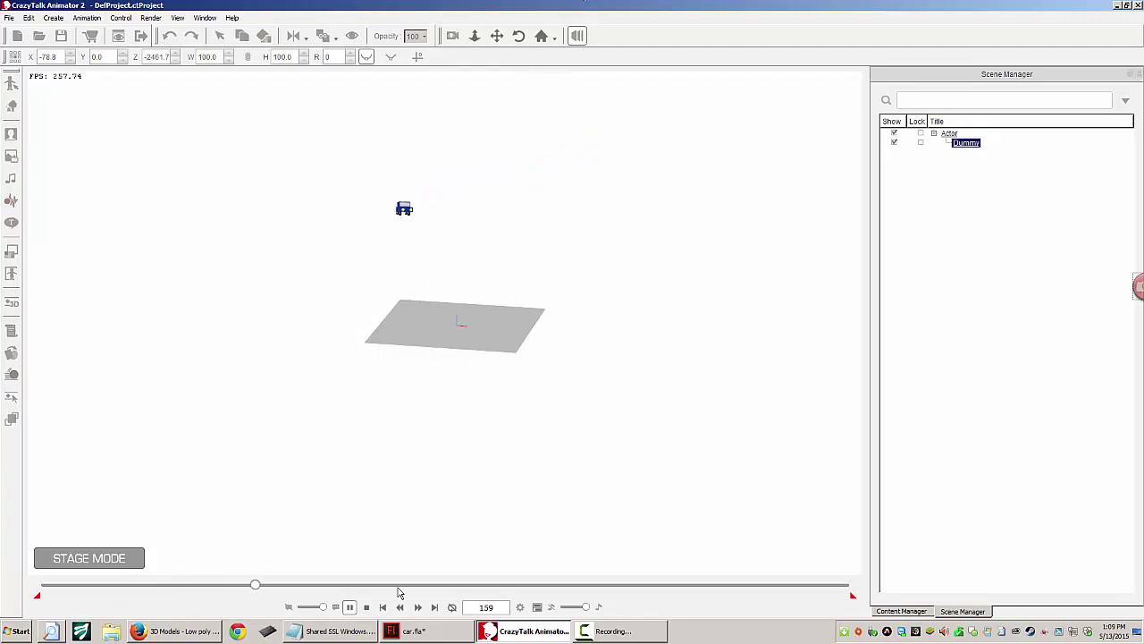
left_click(366, 607)
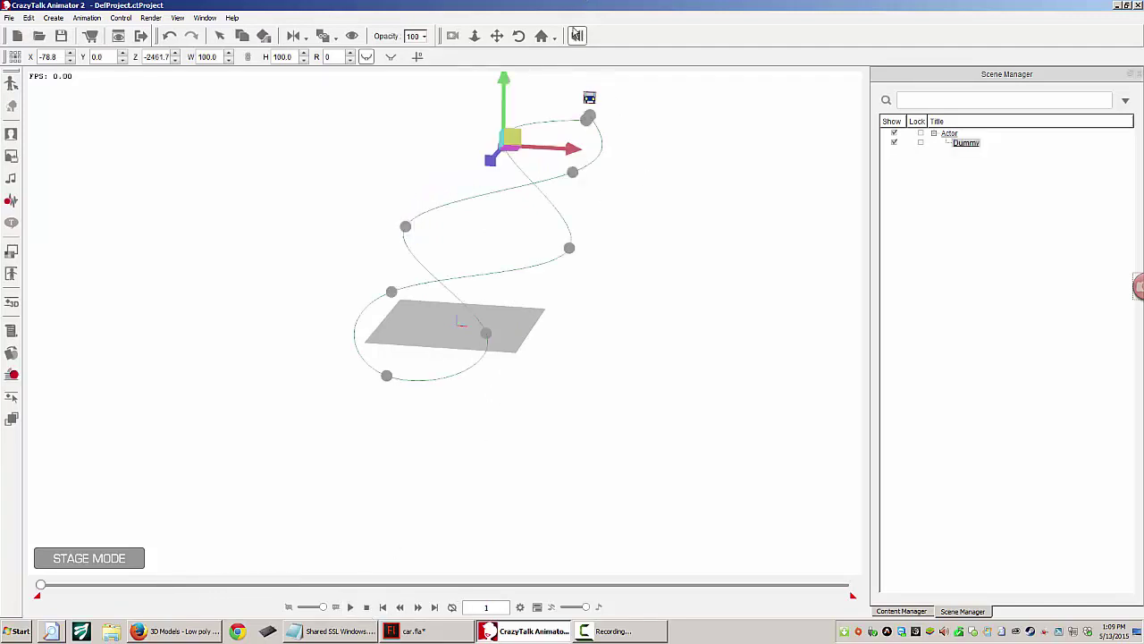
Step: Leave the 3D view, play the car animation from the front stage view and stop it
left_click(576, 36)
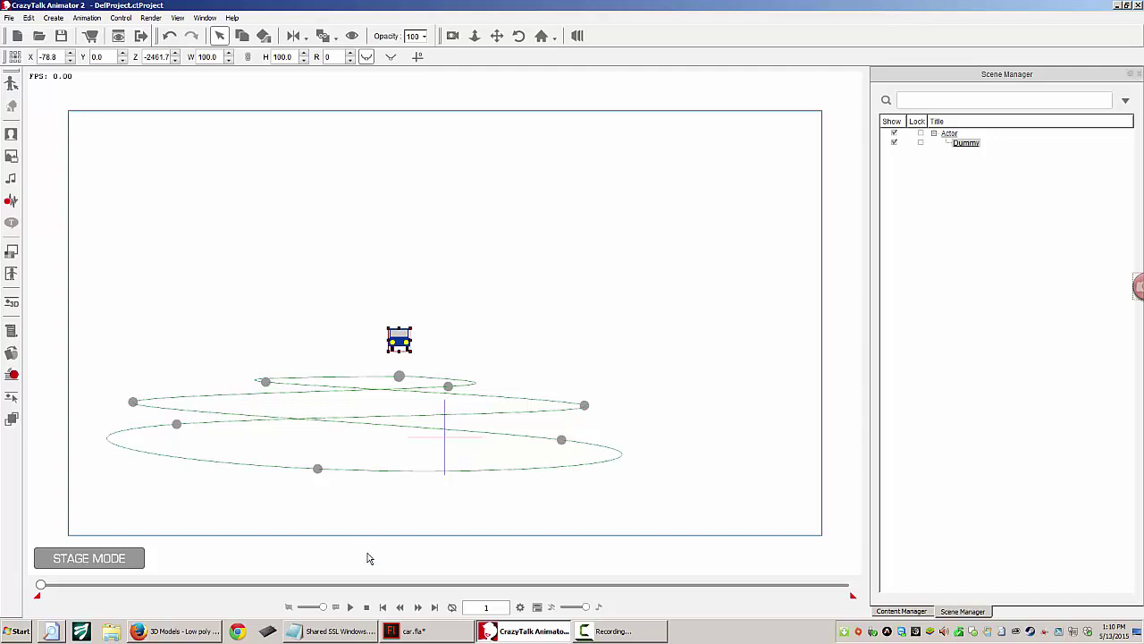
left_click(356, 608)
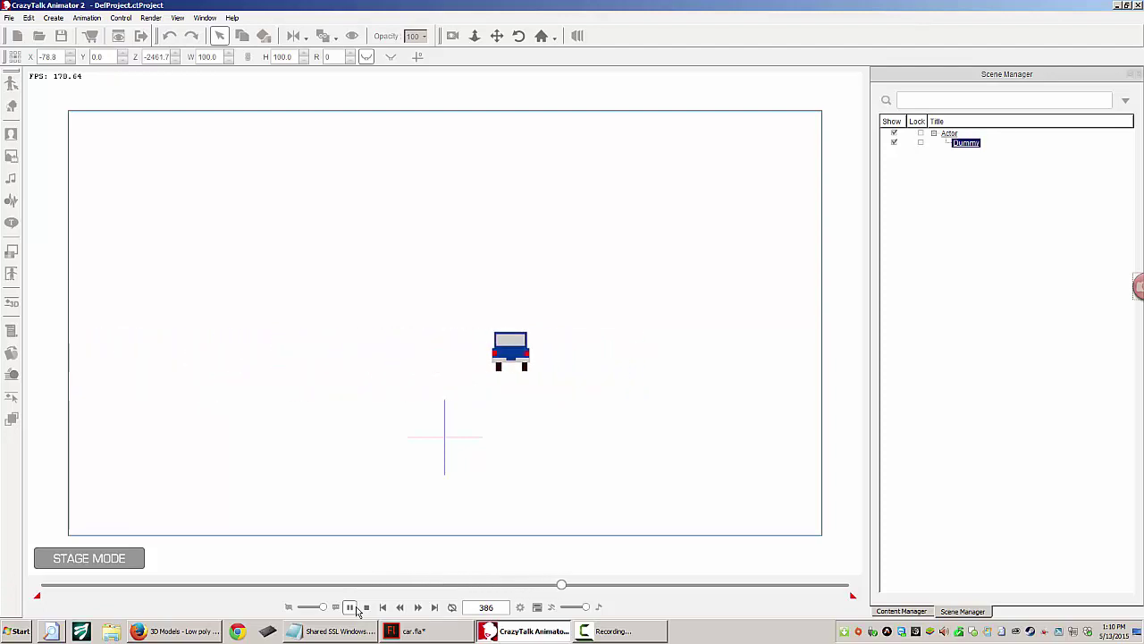
left_click(367, 607)
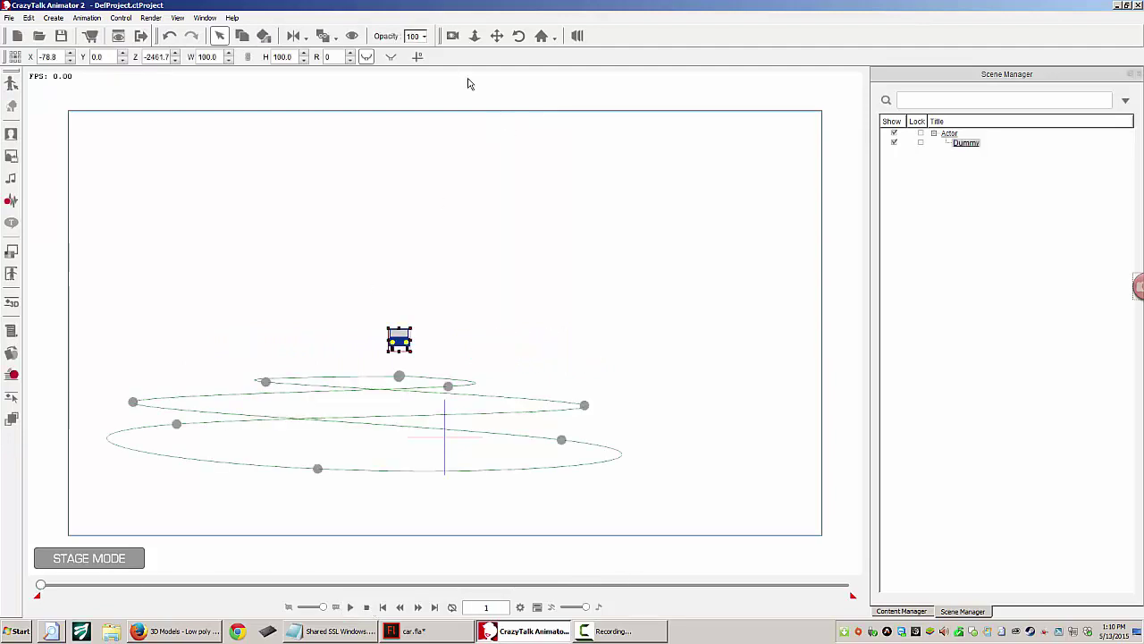
Step: Turn on camera recording, pan the camera to about X -75, Y 73 at frame 1, and keyframe that position at the last frame
left_click(452, 36)
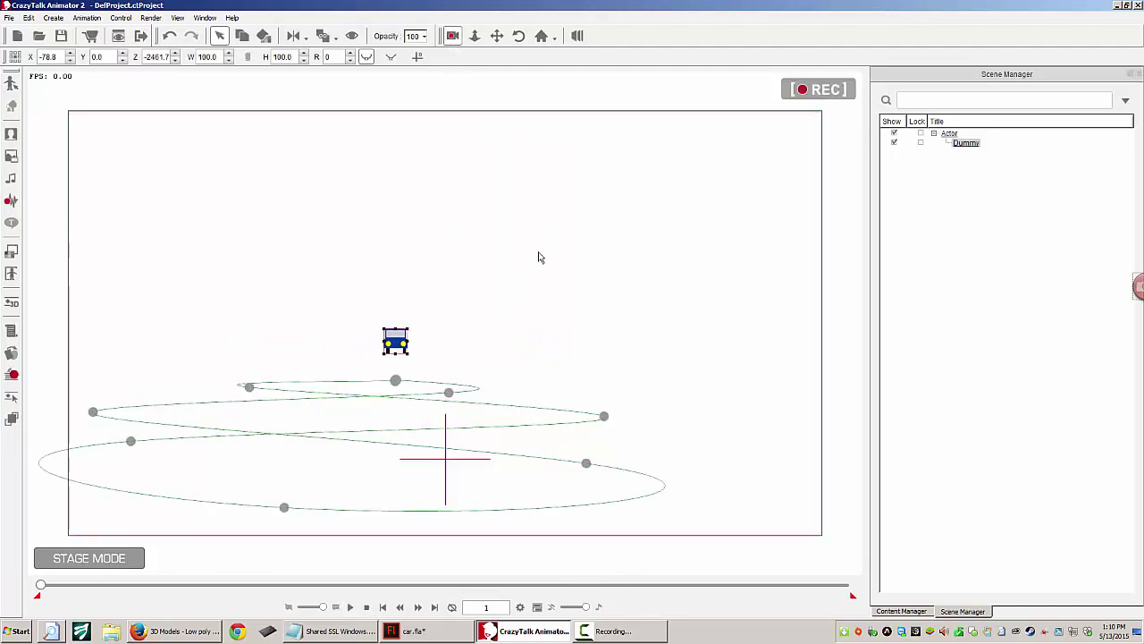
left_click(497, 36)
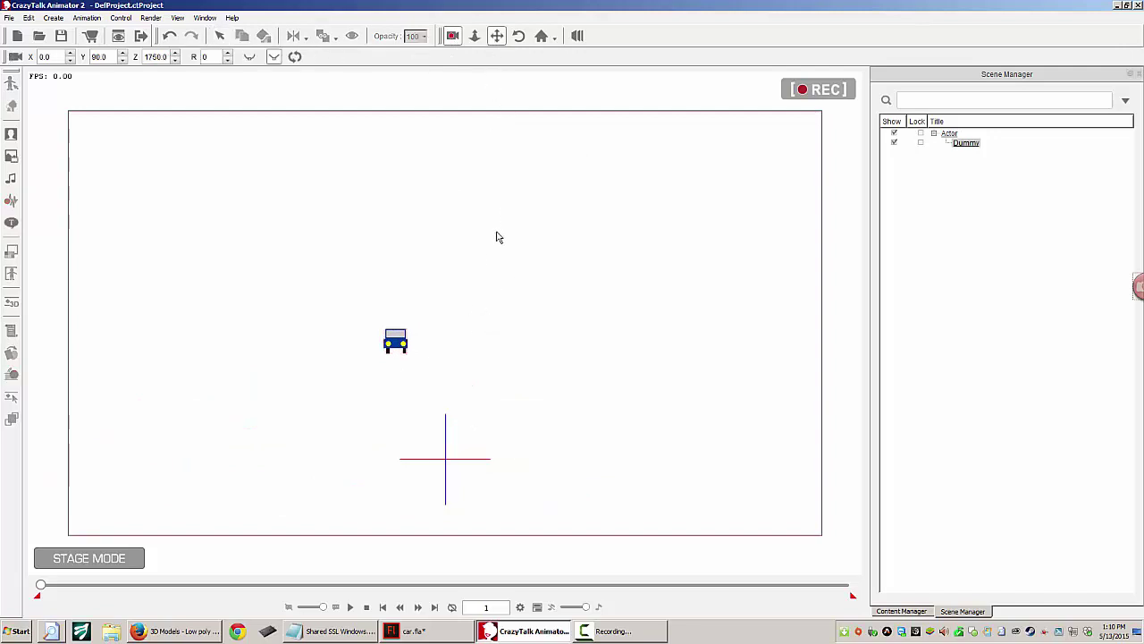
left_click_drag(498, 236, 631, 196)
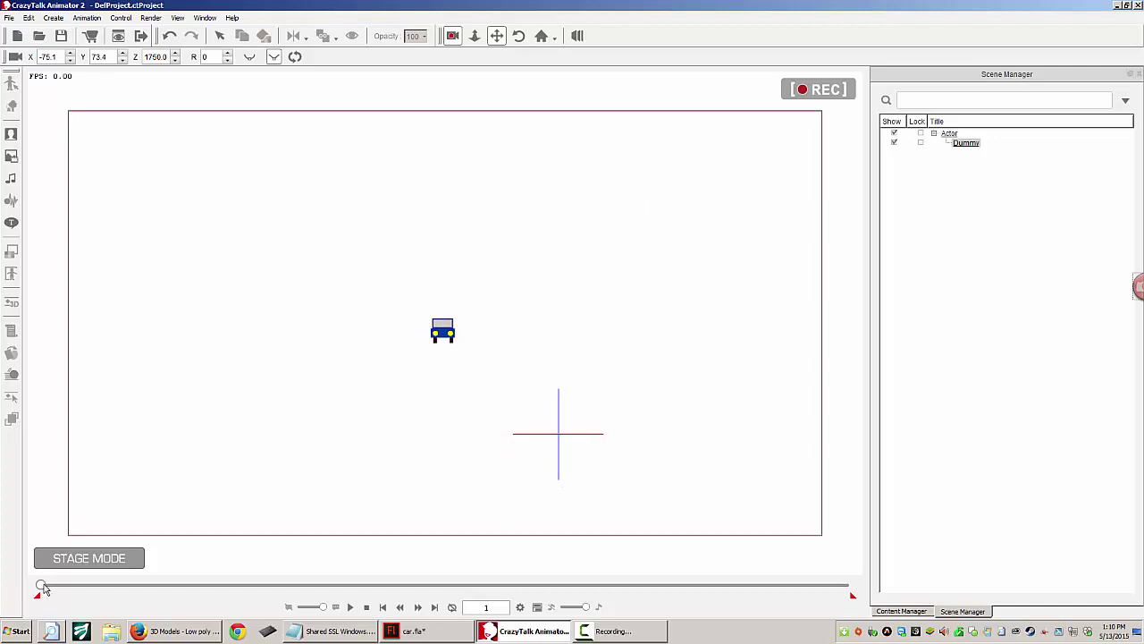
left_click_drag(43, 588, 959, 585)
left_click_drag(538, 342, 538, 343)
Step: Zoom the recorded camera in on the car to Z 942.5 at frame 300
left_click_drag(850, 587, 449, 592)
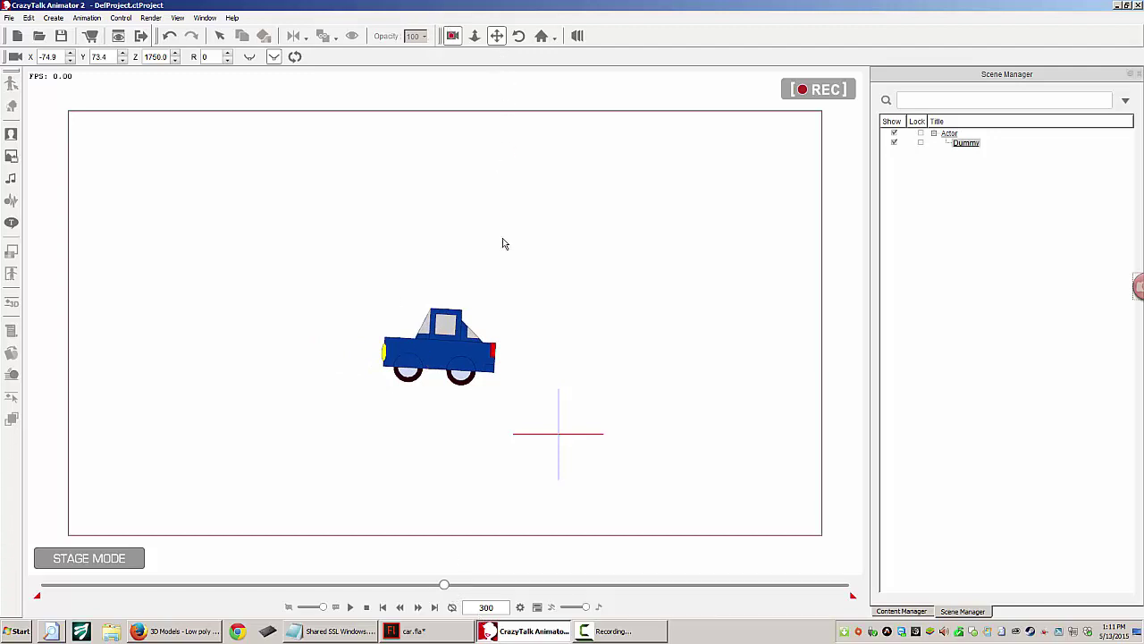
left_click(474, 35)
left_click_drag(581, 373, 559, 186)
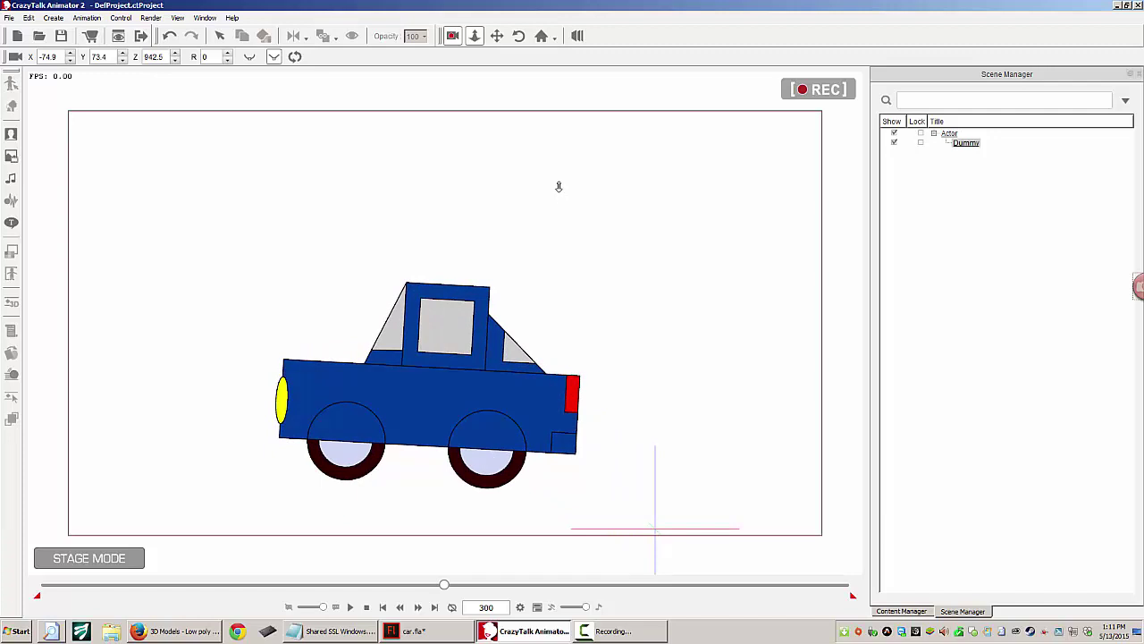
Step: Follow the car by panning the recorded camera to X 152.3, Y 72.2 at frame 53 and toward negative X at frame 128
left_click_drag(451, 590, 111, 583)
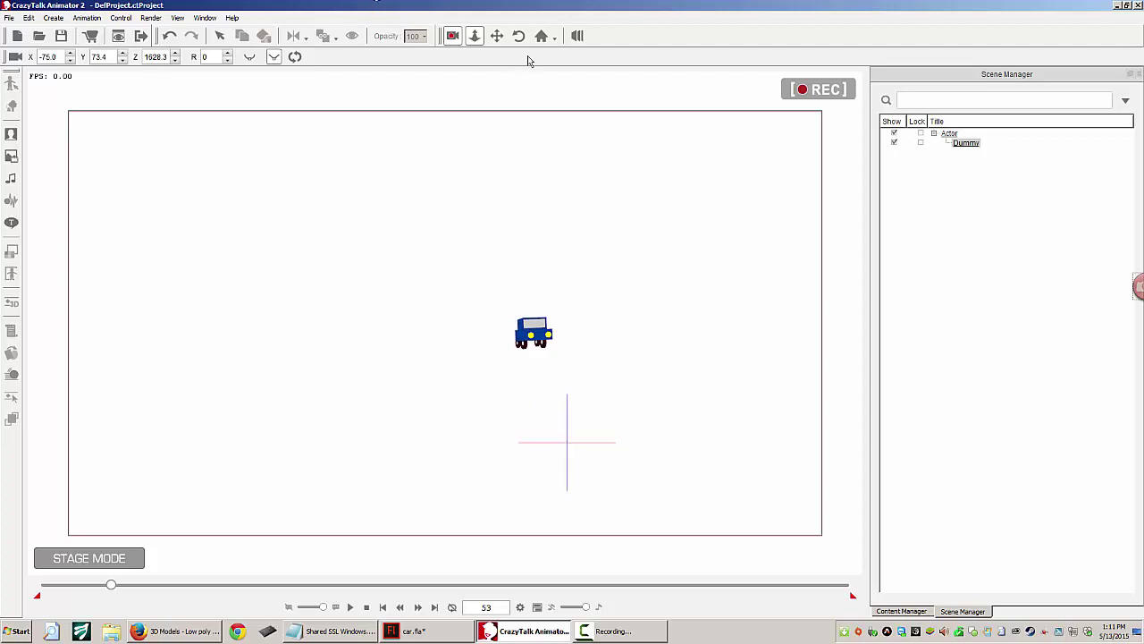
left_click(500, 38)
left_click_drag(754, 337, 300, 328)
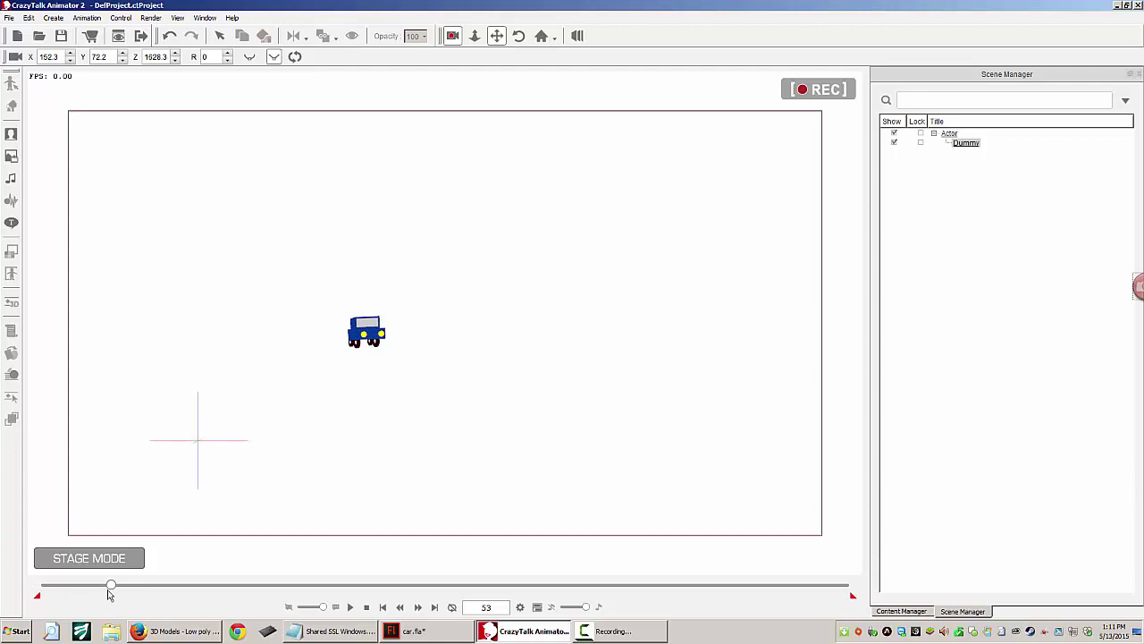
left_click_drag(109, 594, 212, 592)
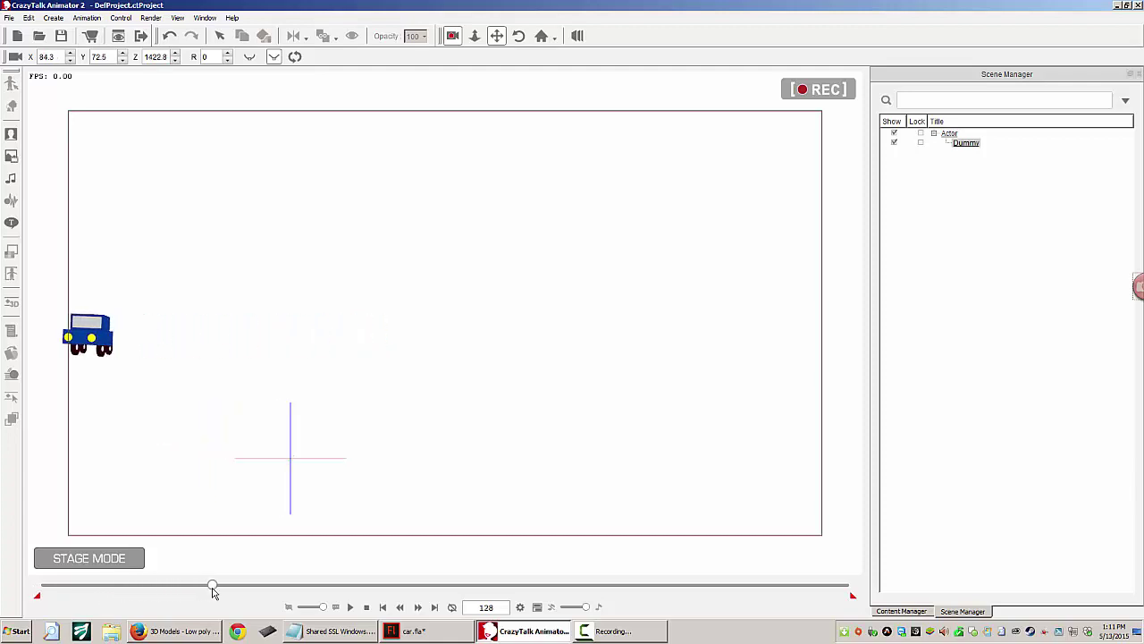
left_click_drag(430, 369, 661, 352)
Step: Keyframe the camera at frame 201, zoomed in to Z 557.3 and panned to about X -127.5, Y 58.4
left_click_drag(215, 590, 311, 587)
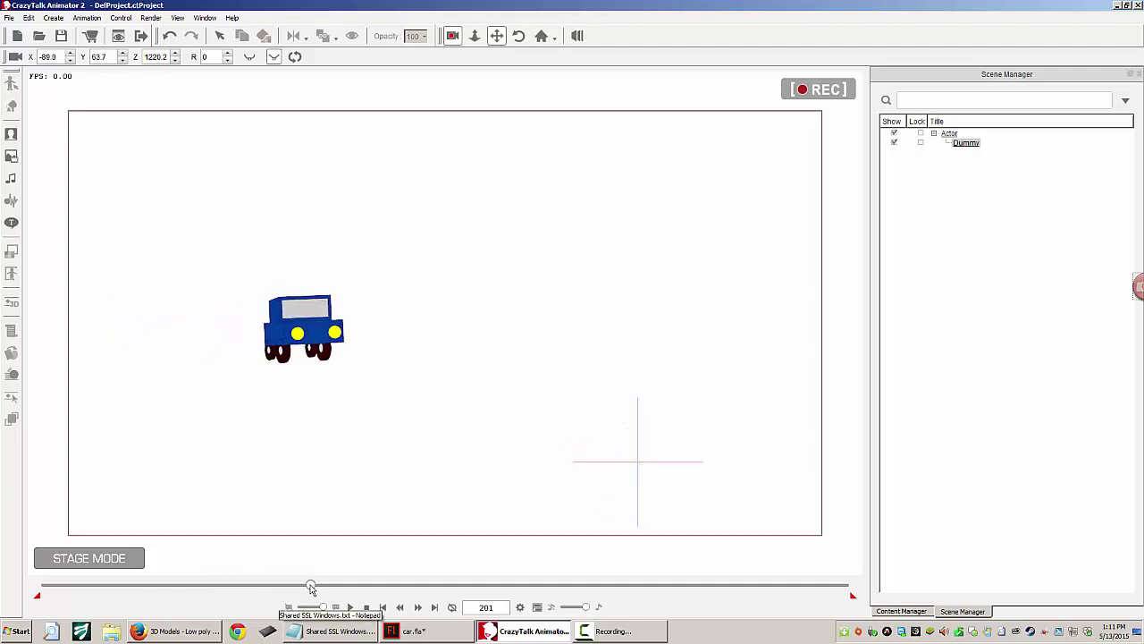
scroll(367, 398, "up", 10)
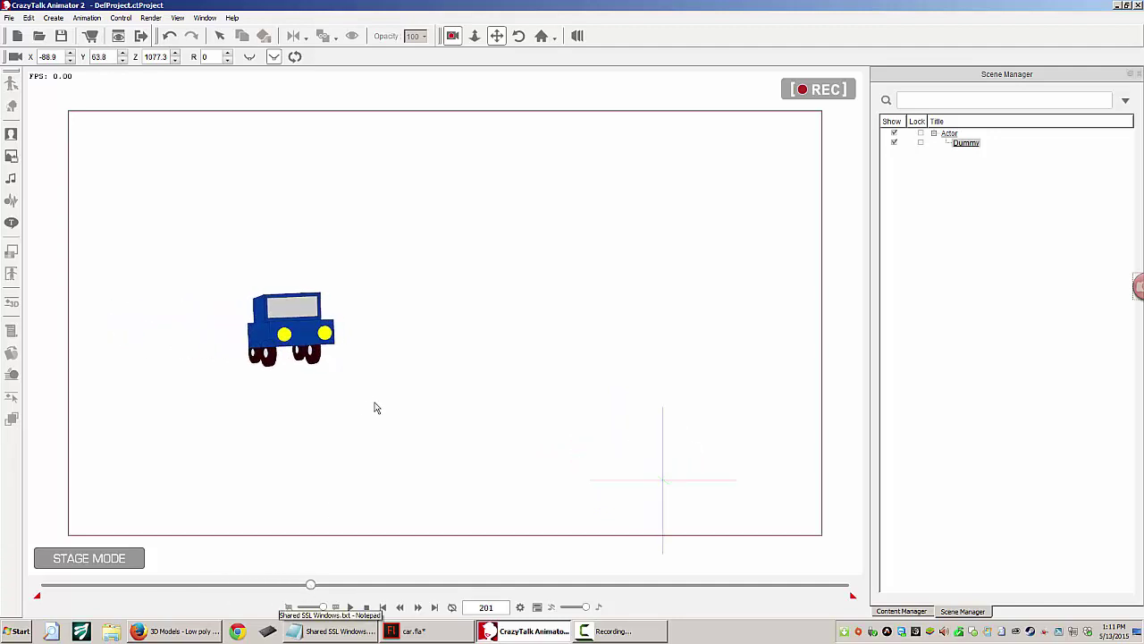
left_click_drag(374, 408, 574, 420)
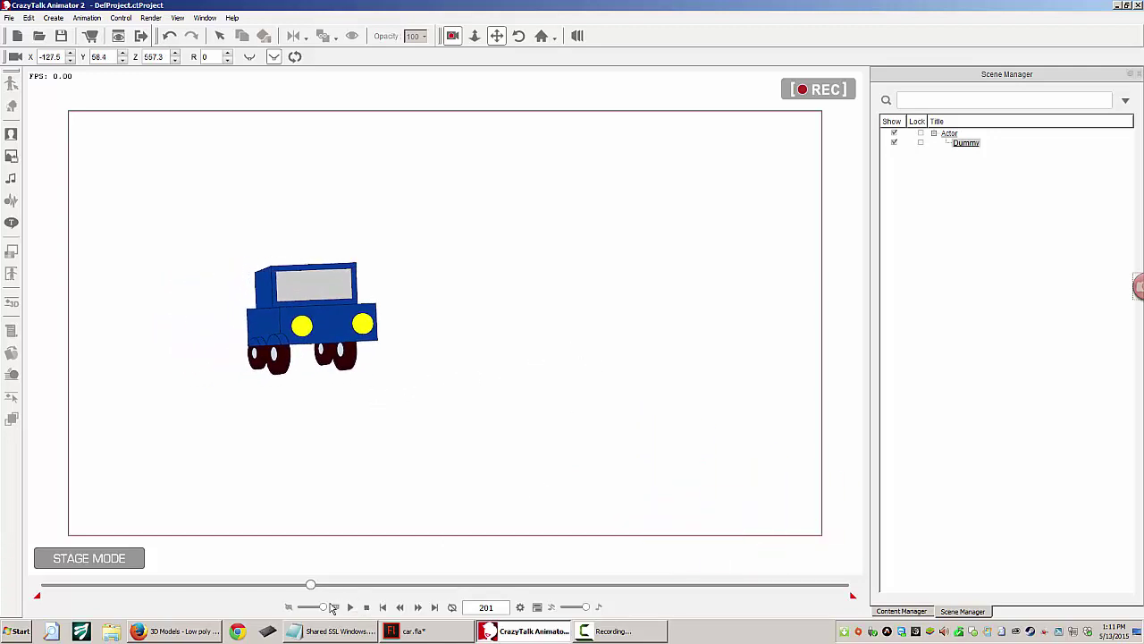
Step: Keyframe the camera at frame 236, panned to about X -19.4, Y 64.4 and zoomed out to Z 953.4
left_click_drag(311, 588, 358, 588)
left_click_drag(653, 458, 284, 462)
scroll(563, 468, "down", 4)
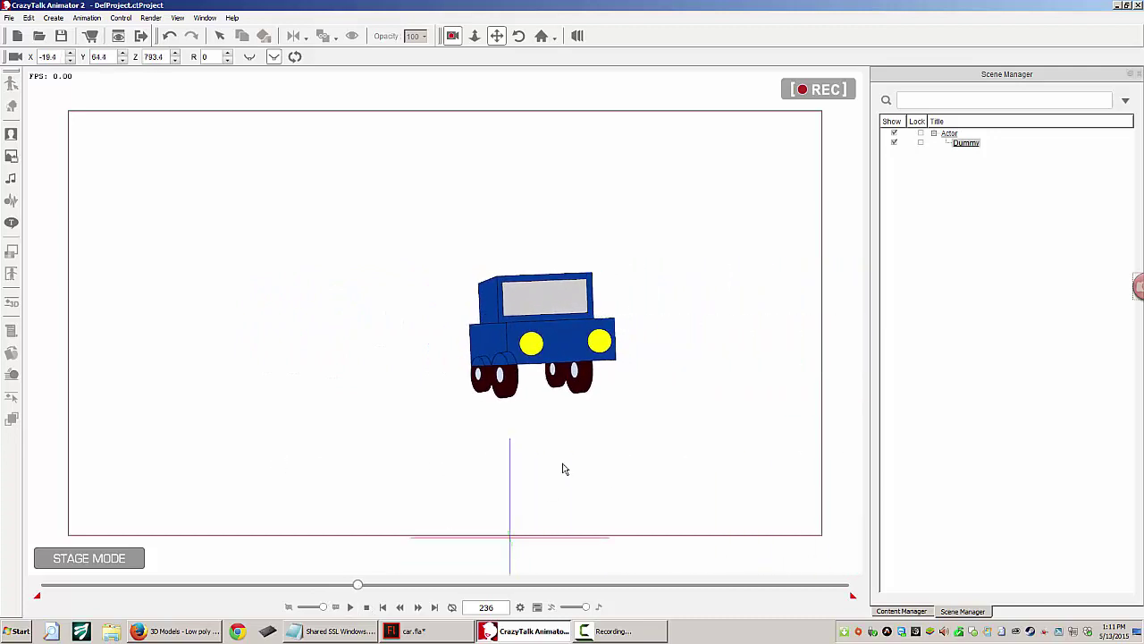
scroll(563, 468, "down", 1)
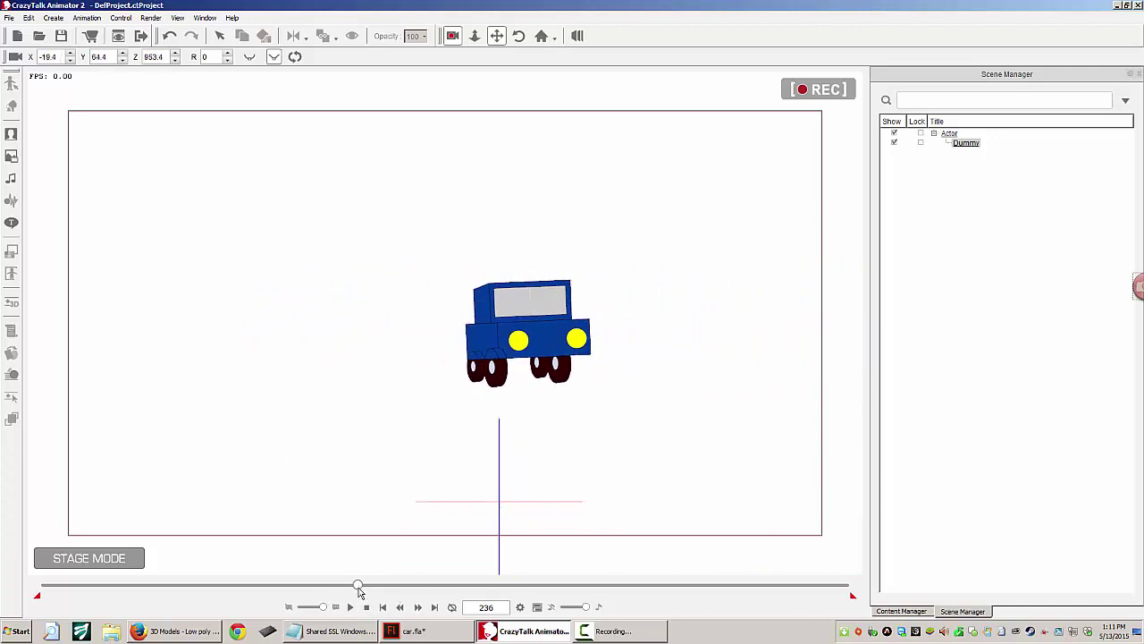
Step: Pan the camera after the car to X 102.7, Y 68.9 at frame 263 and to about X 29.7, Y 54.8 at frame 287
left_click_drag(359, 589, 394, 588)
left_click_drag(695, 459, 404, 456)
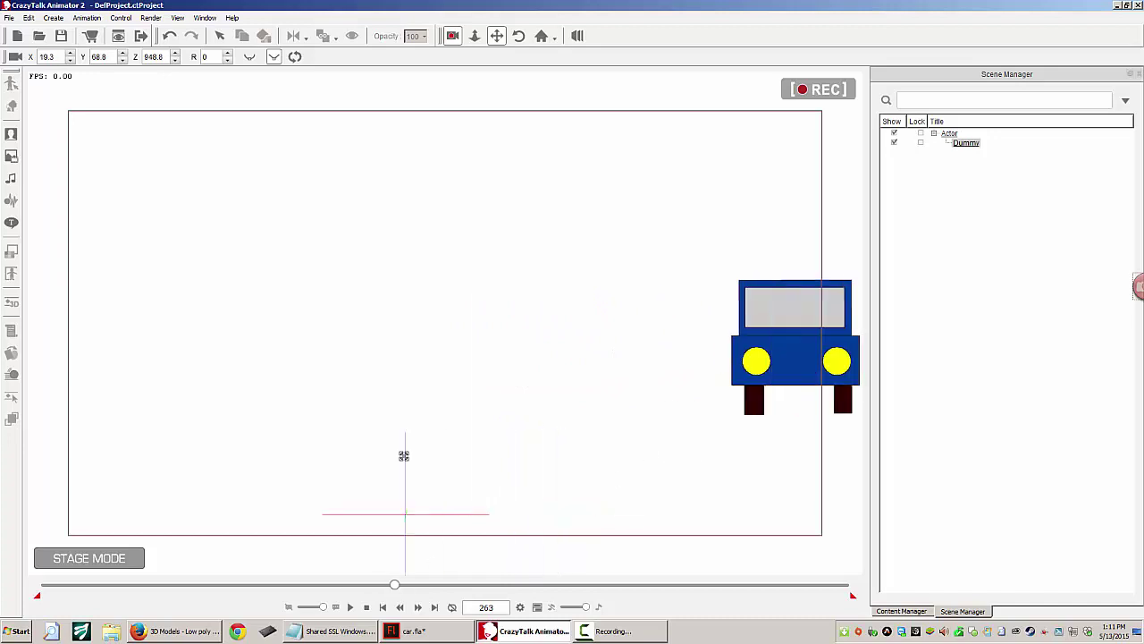
left_click_drag(638, 462, 507, 456)
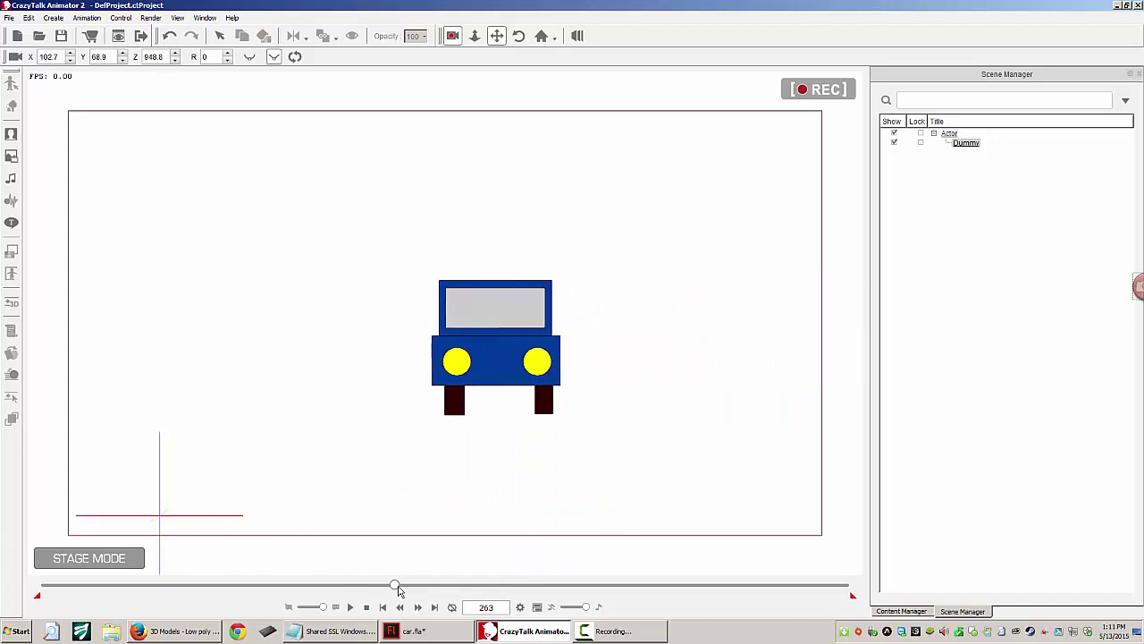
left_click_drag(399, 588, 428, 587)
left_click_drag(671, 468, 539, 449)
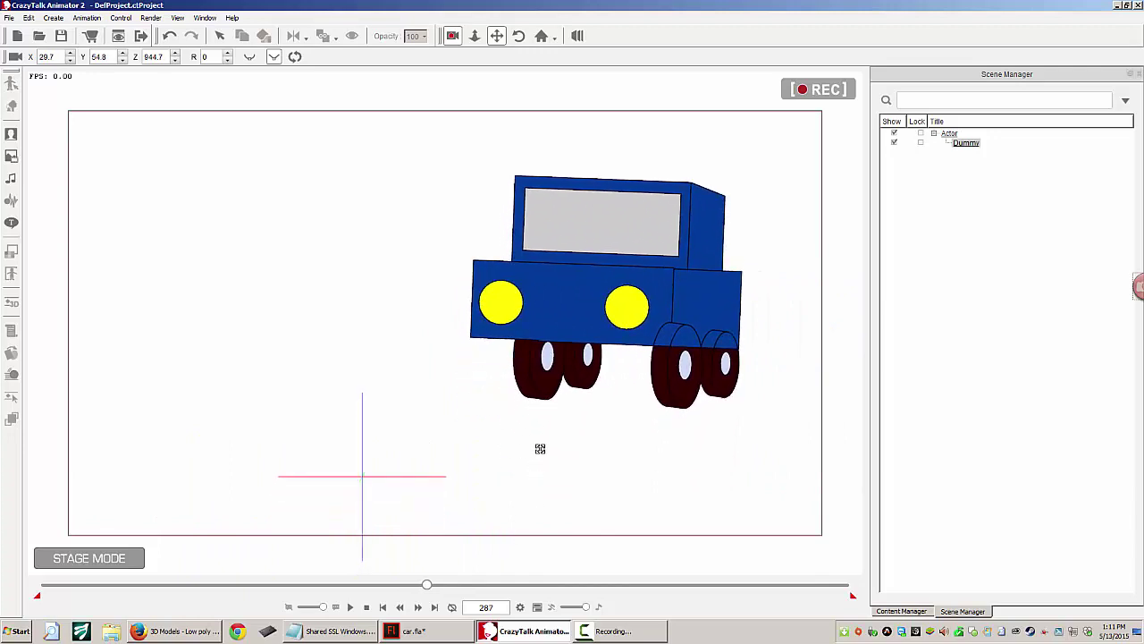
Step: Keyframe the camera at frame 317, panned after the car to about X -162.7, Y 71.8 and zoomed out
mouse_move(427, 587)
left_mouse_down()
mouse_move(454, 590)
mouse_move(444, 590)
left_mouse_up()
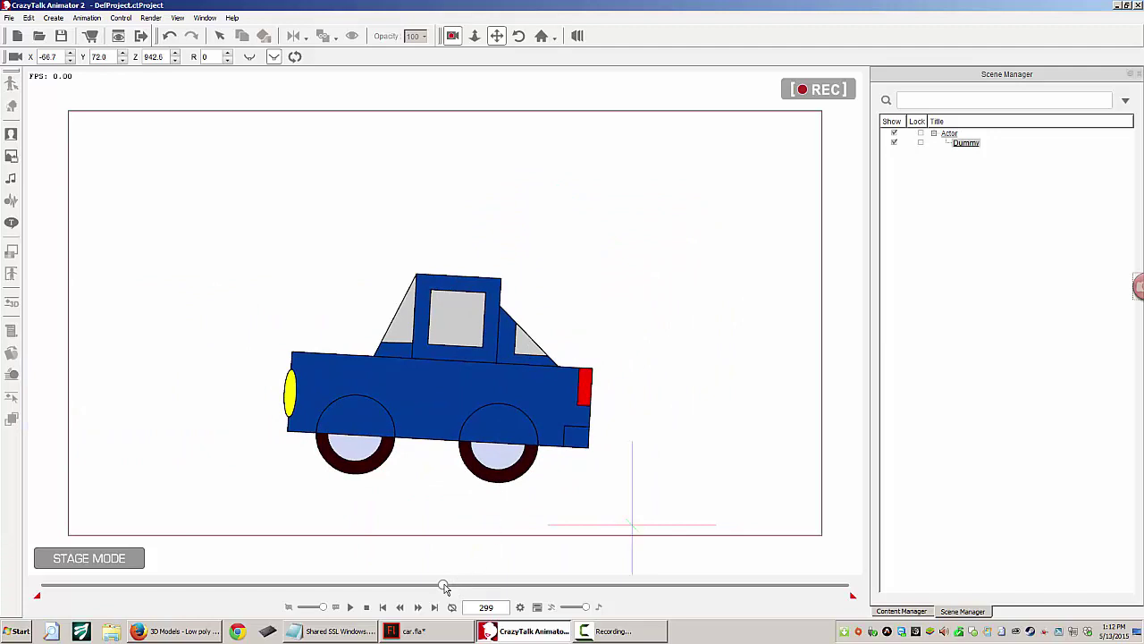
left_click_drag(445, 589, 466, 587)
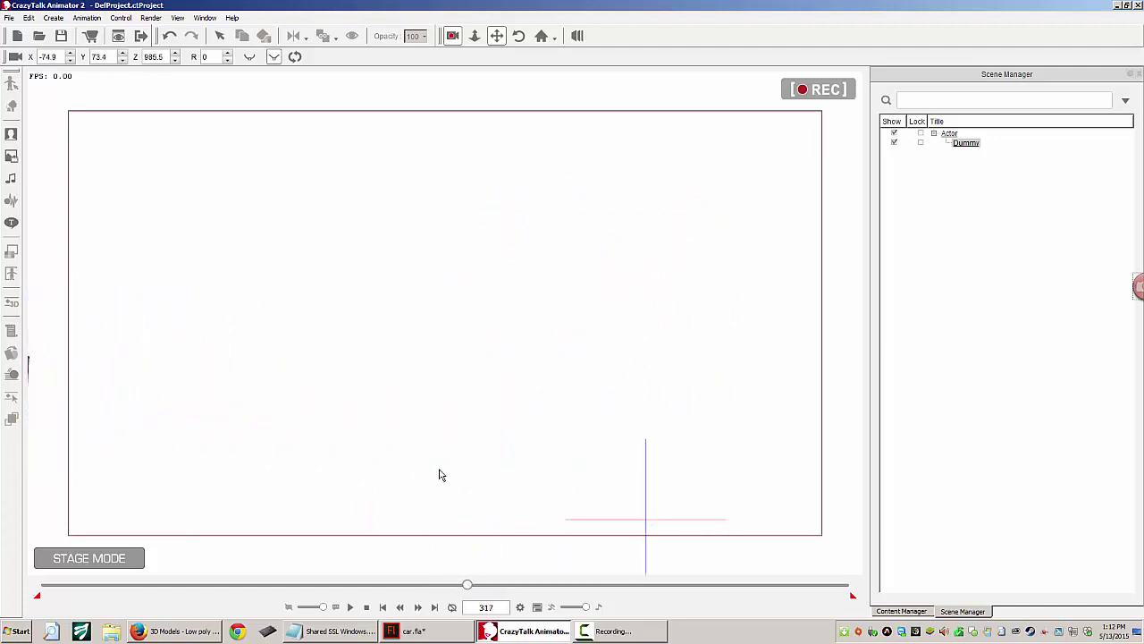
left_click_drag(490, 468, 722, 464)
scroll(605, 476, "down", 4)
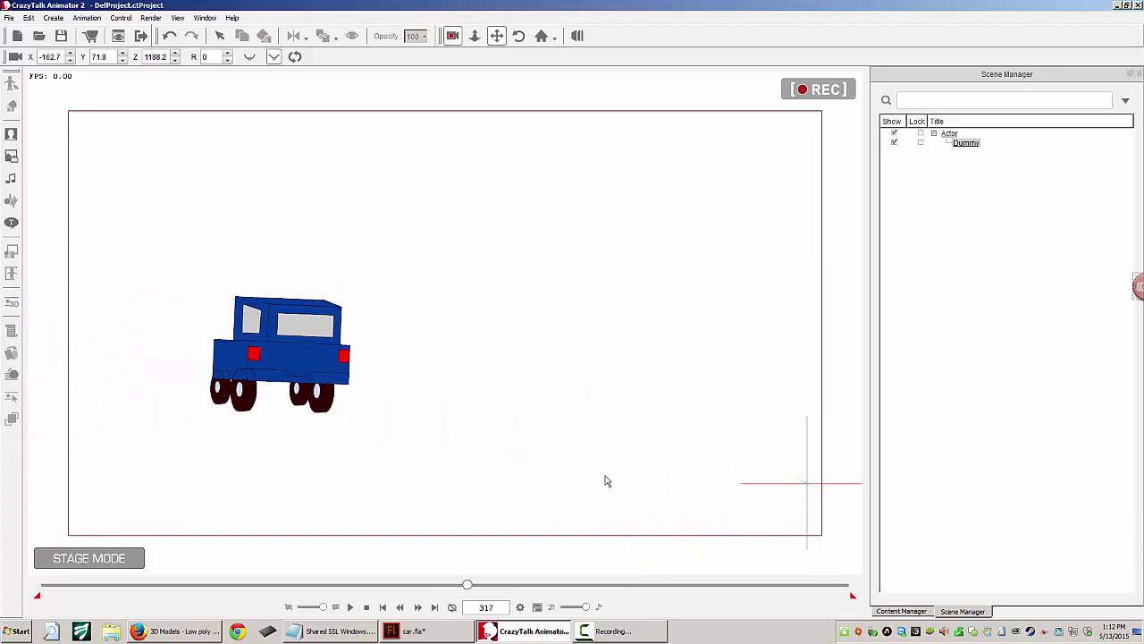
scroll(605, 481, "down", 3)
Step: Keyframe the camera around frame 370, zoomed in to about Z 630.9 and panned to about X -92.7, Y 72.5
left_click_drag(467, 588, 540, 588)
scroll(539, 488, "up", 10)
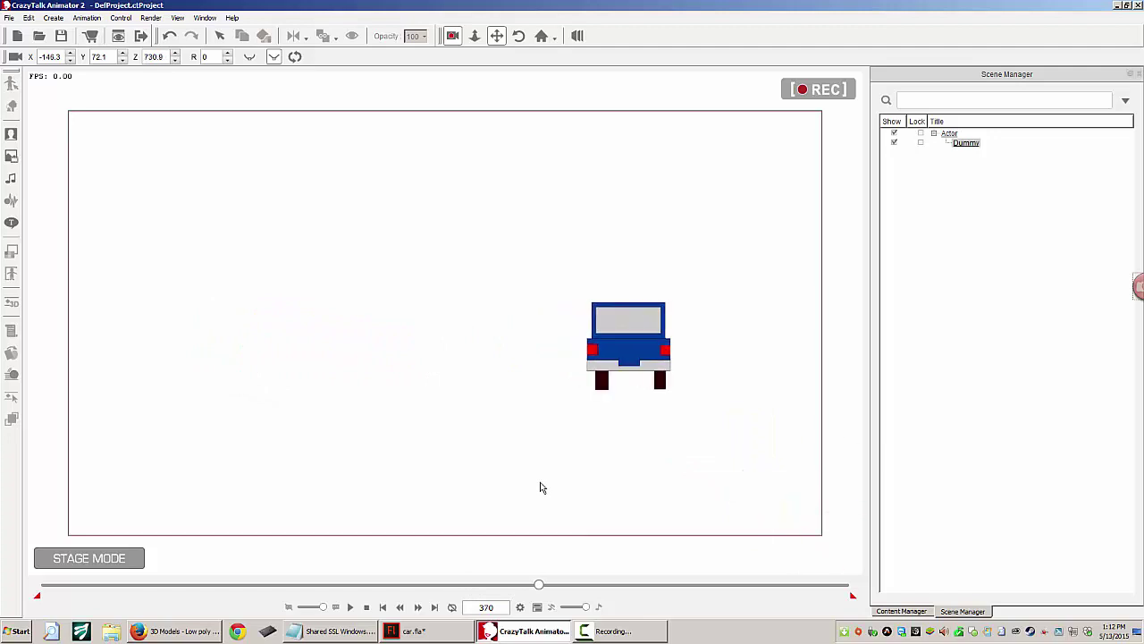
scroll(542, 488, "up", 2)
left_click_drag(637, 472, 367, 472)
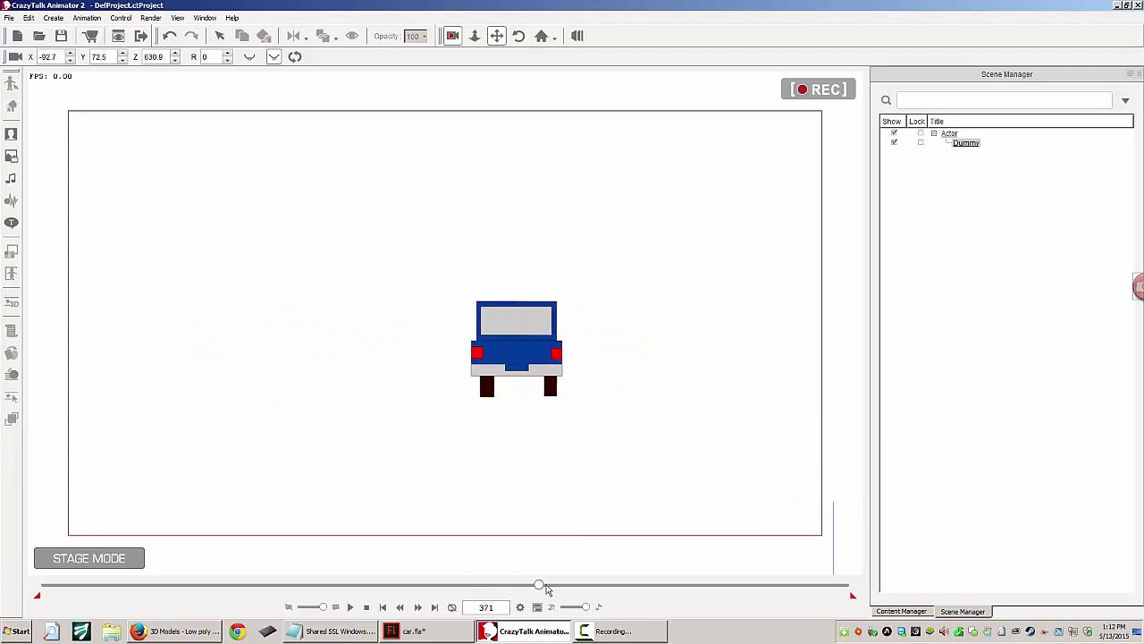
Step: Pan the camera after the car at a keyframe past frame 371 and to about X -105.9, Y 67.6 at frame 543
left_click_drag(547, 588, 597, 588)
left_click_drag(691, 453, 384, 450)
left_click_drag(595, 588, 774, 585)
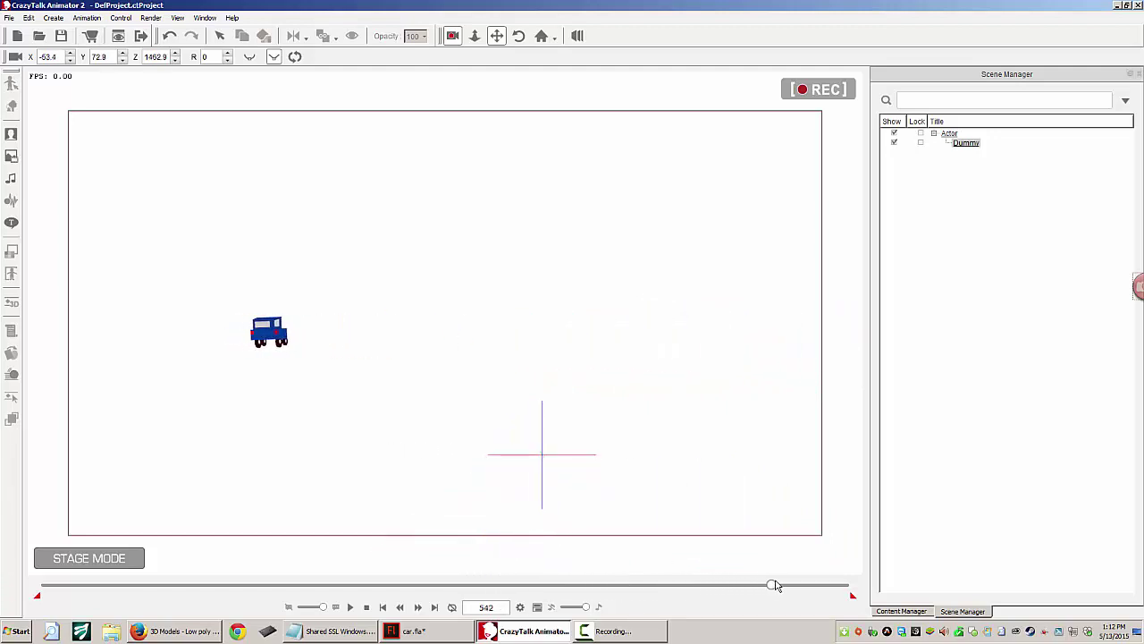
left_click_drag(636, 476, 748, 456)
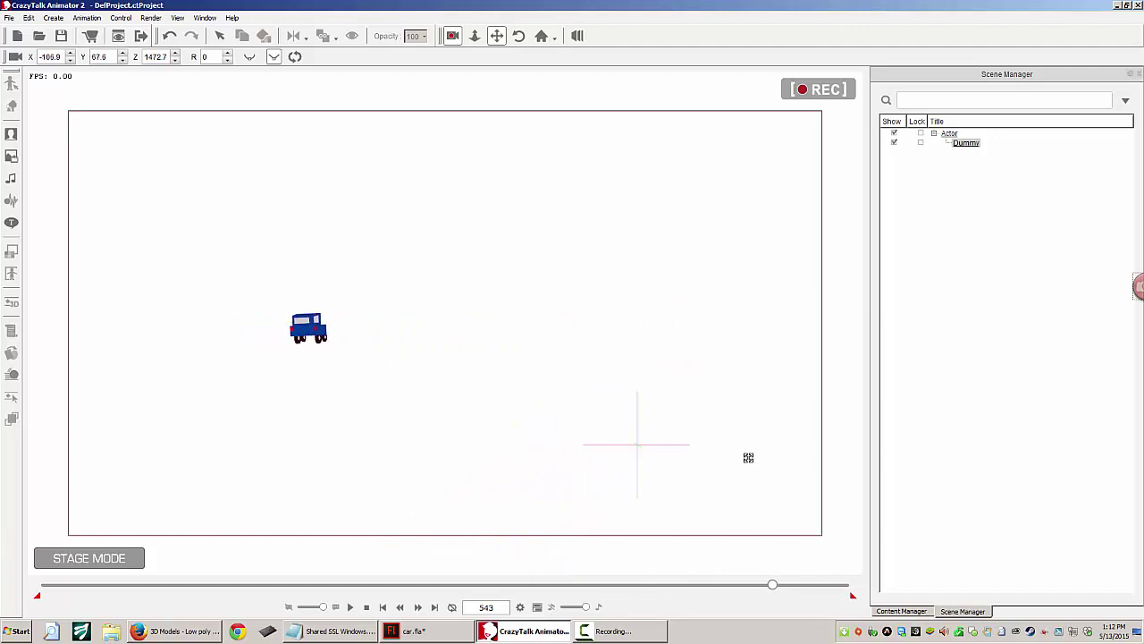
Step: Check the camera framing at frame 600, play the animation through and return to frame 1
left_click_drag(768, 590, 874, 590)
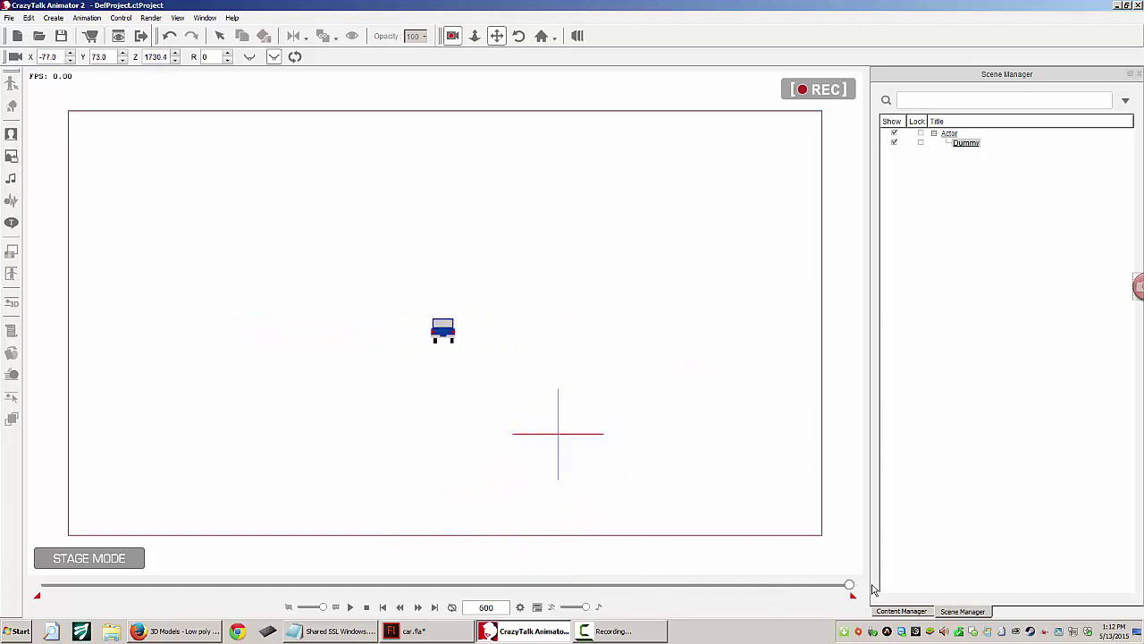
left_click(350, 607)
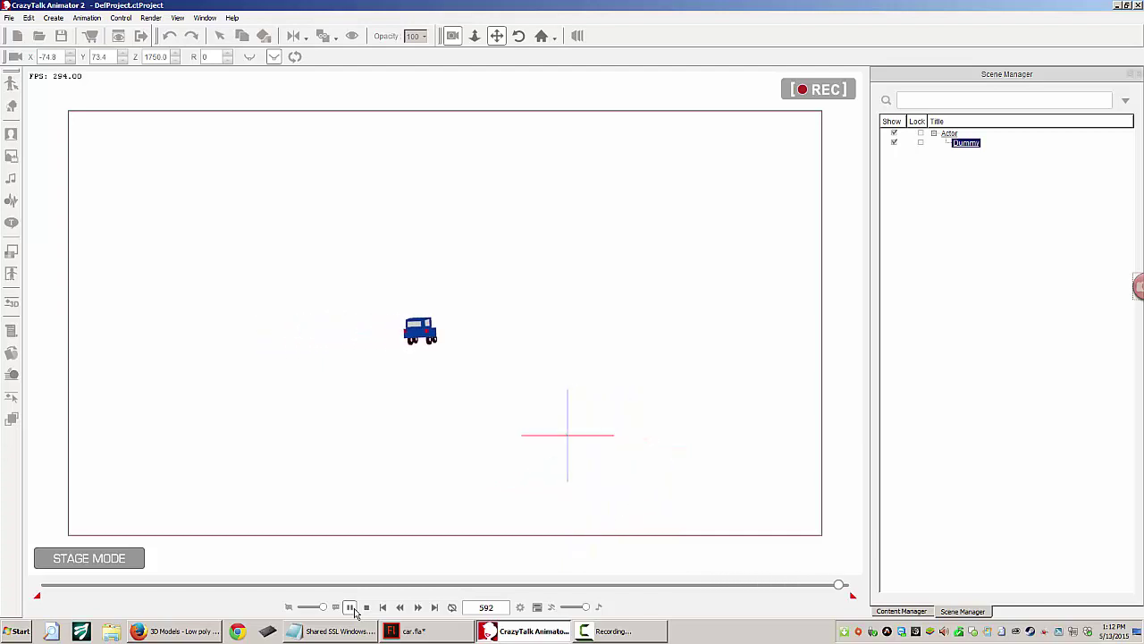
left_click(352, 607)
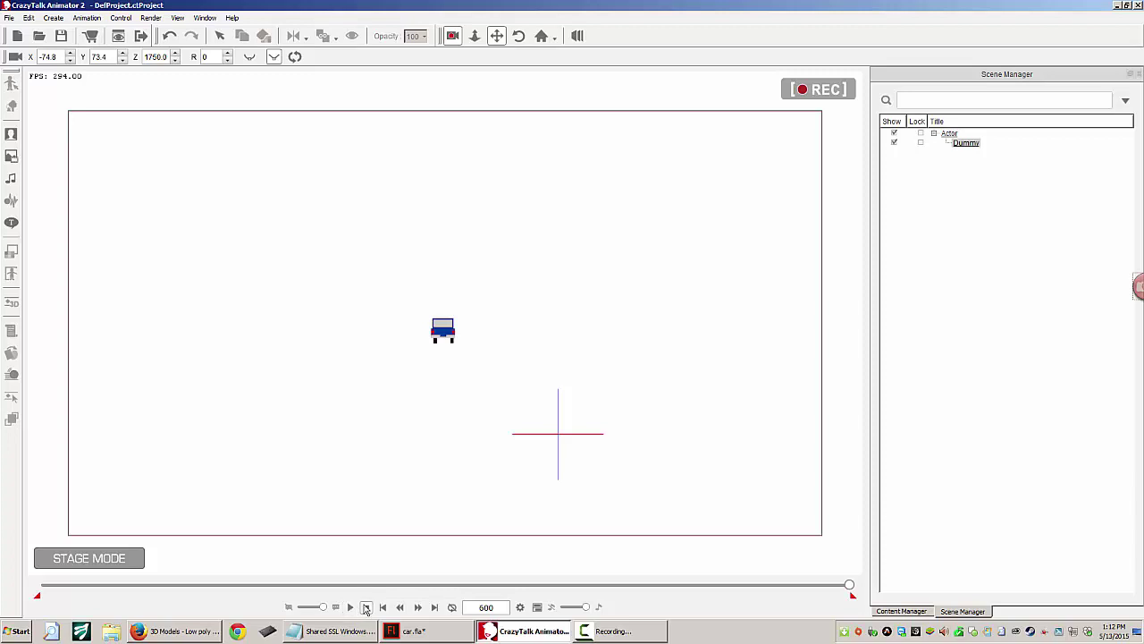
left_click(366, 607)
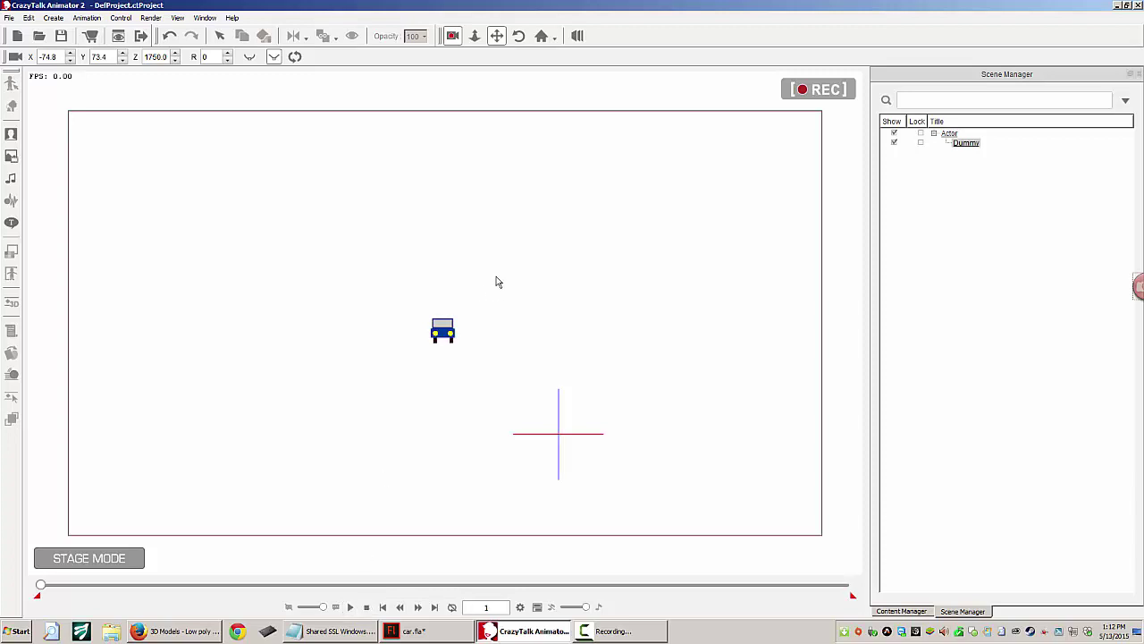
Step: Duplicate the animated car beside the original at about X -18.0, Y 1.0 and preview both cars' motion
left_click(445, 338)
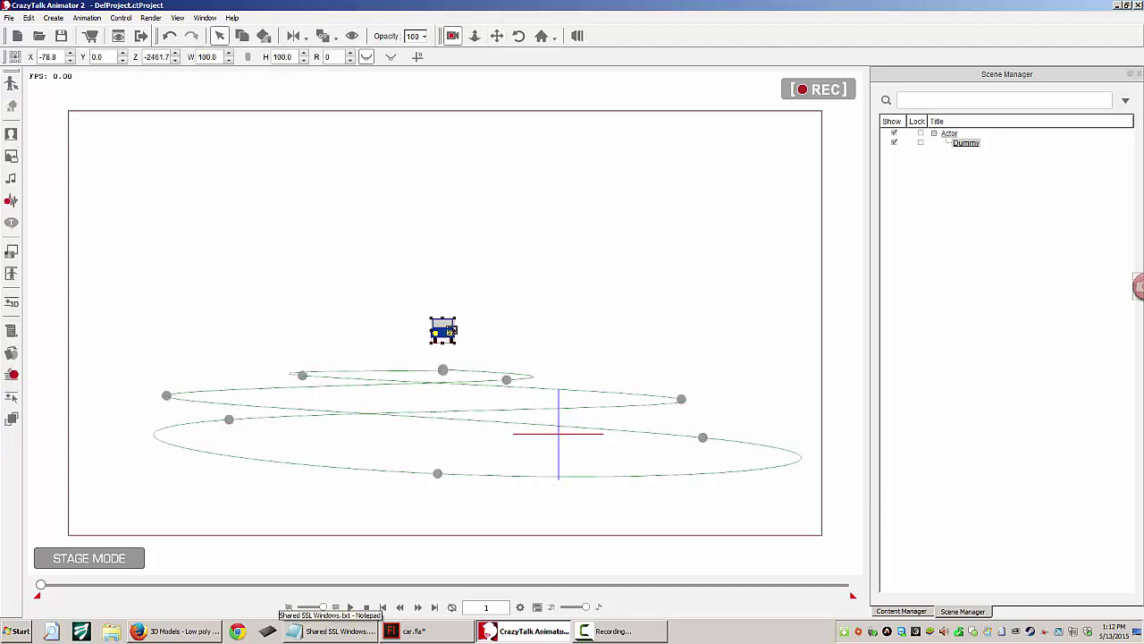
left_click_drag(444, 329, 486, 329)
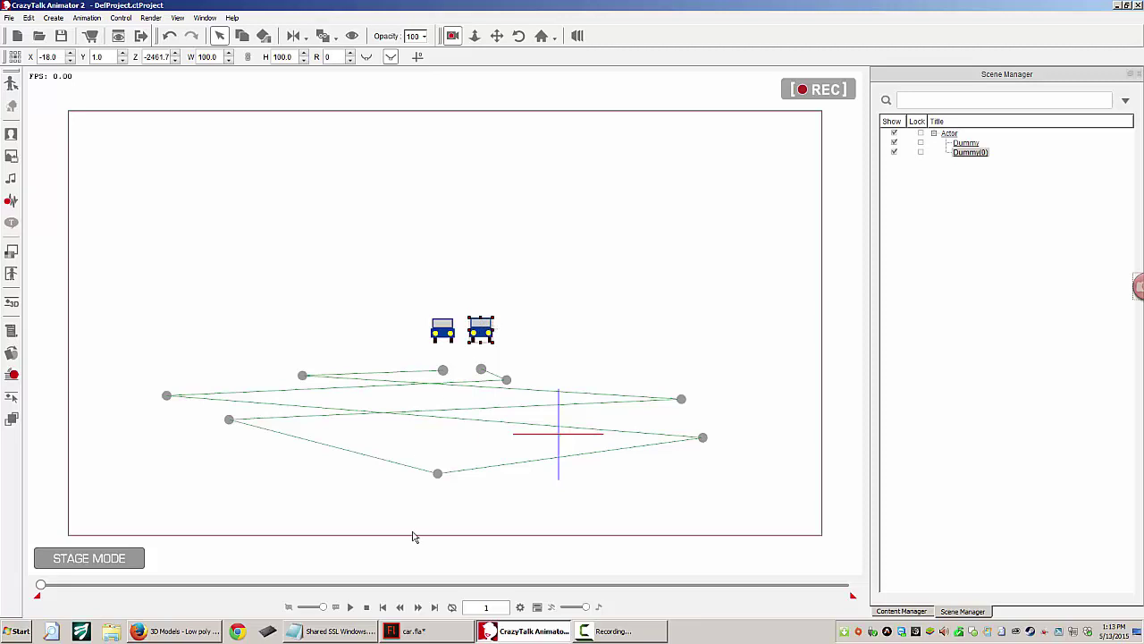
left_click(350, 607)
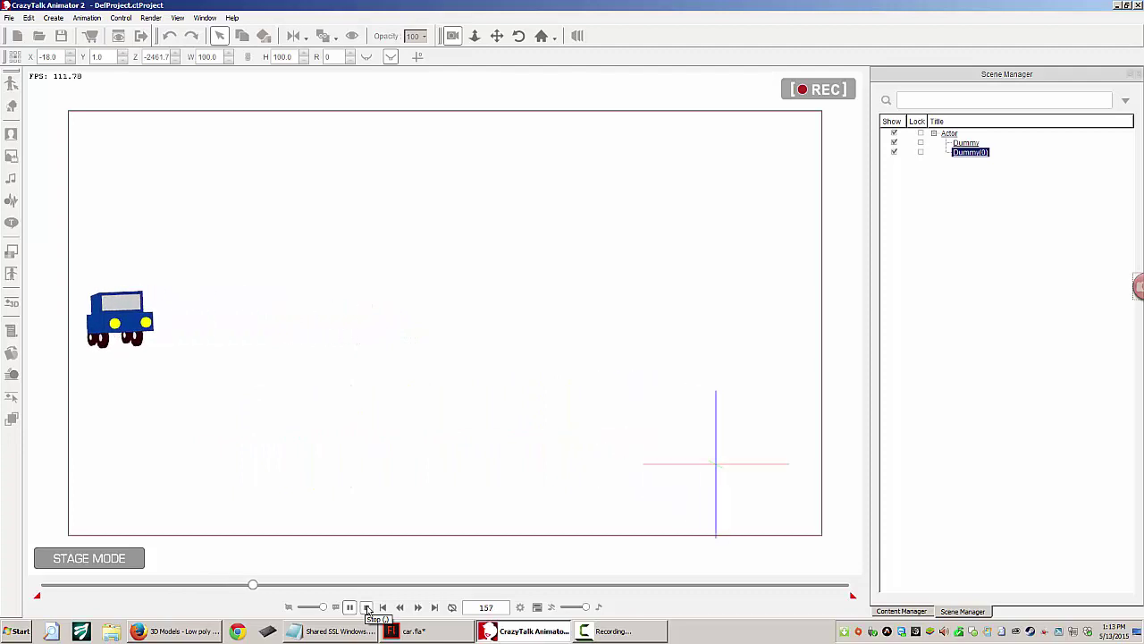
left_click(367, 607)
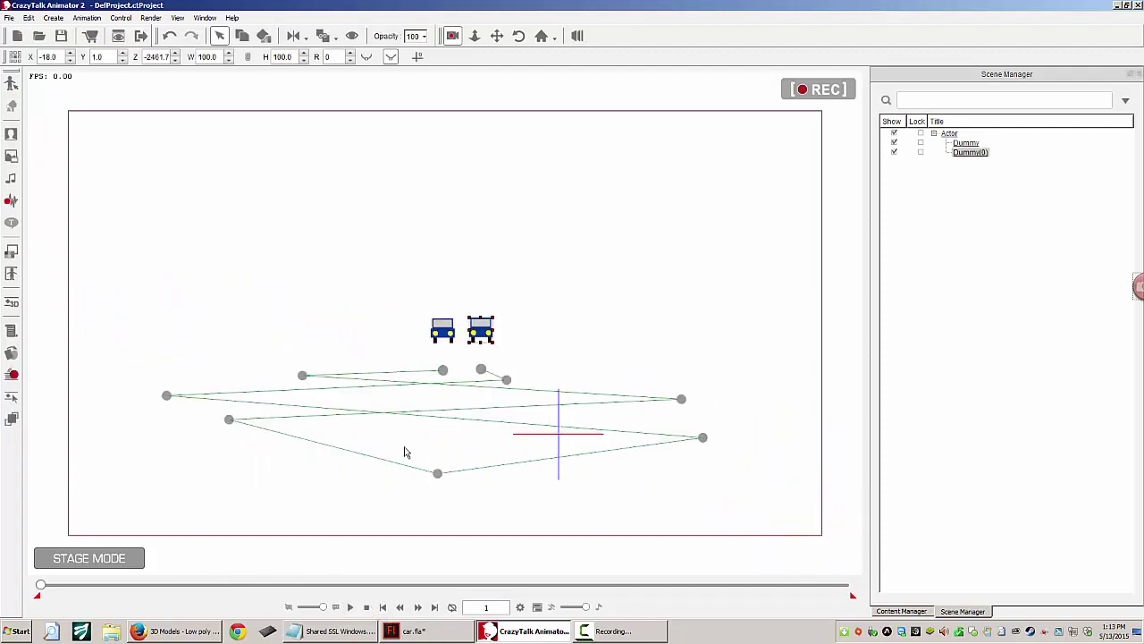
Step: Examine the motion paths of the original and duplicate cars in the 3D view of the stage
left_click(577, 37)
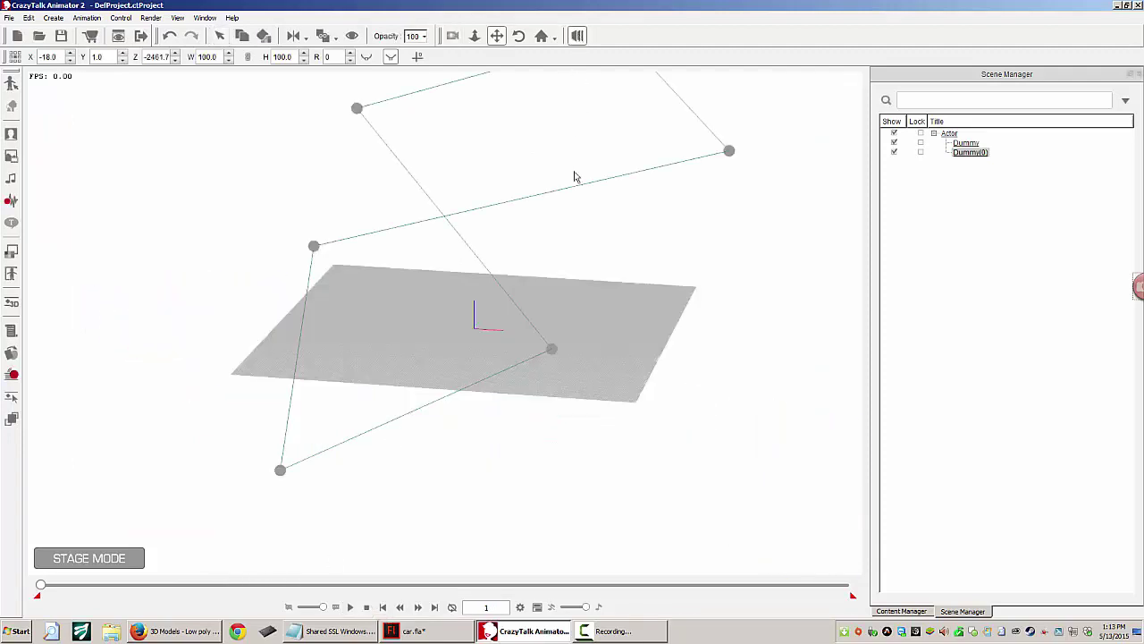
left_click(590, 239)
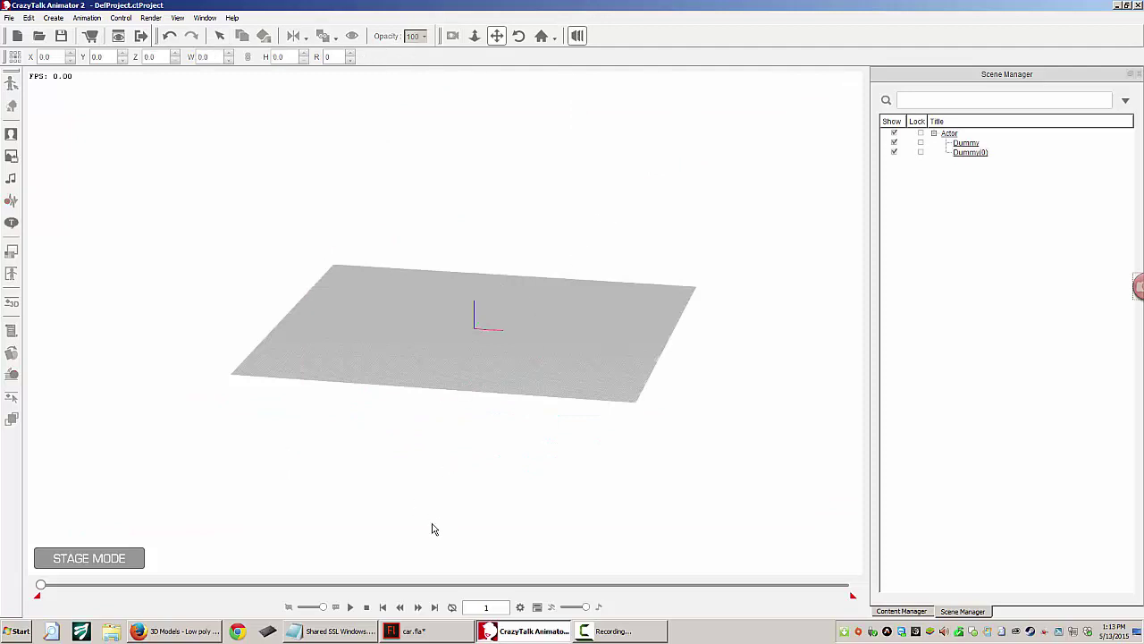
scroll(563, 251, "down", 5)
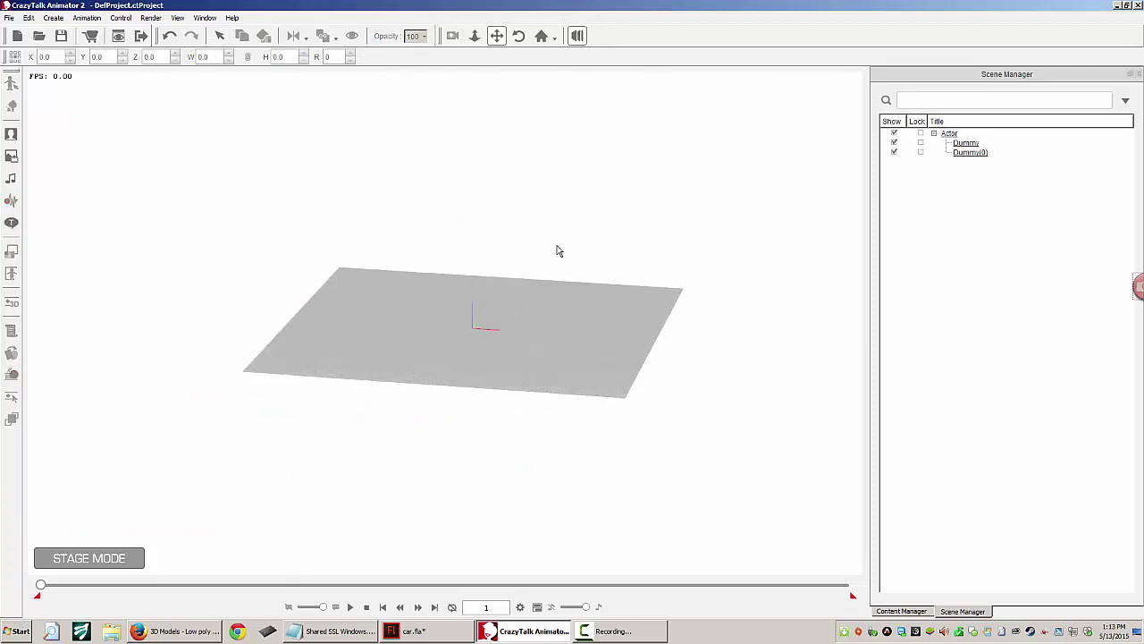
scroll(560, 259, "down", 5)
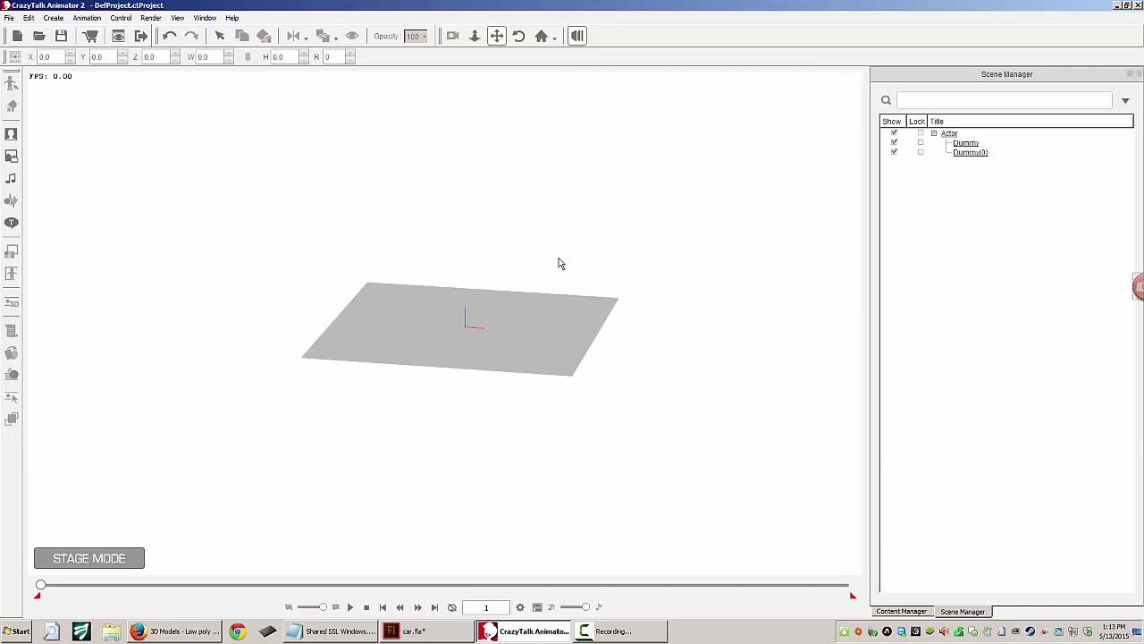
scroll(554, 273, "down", 3)
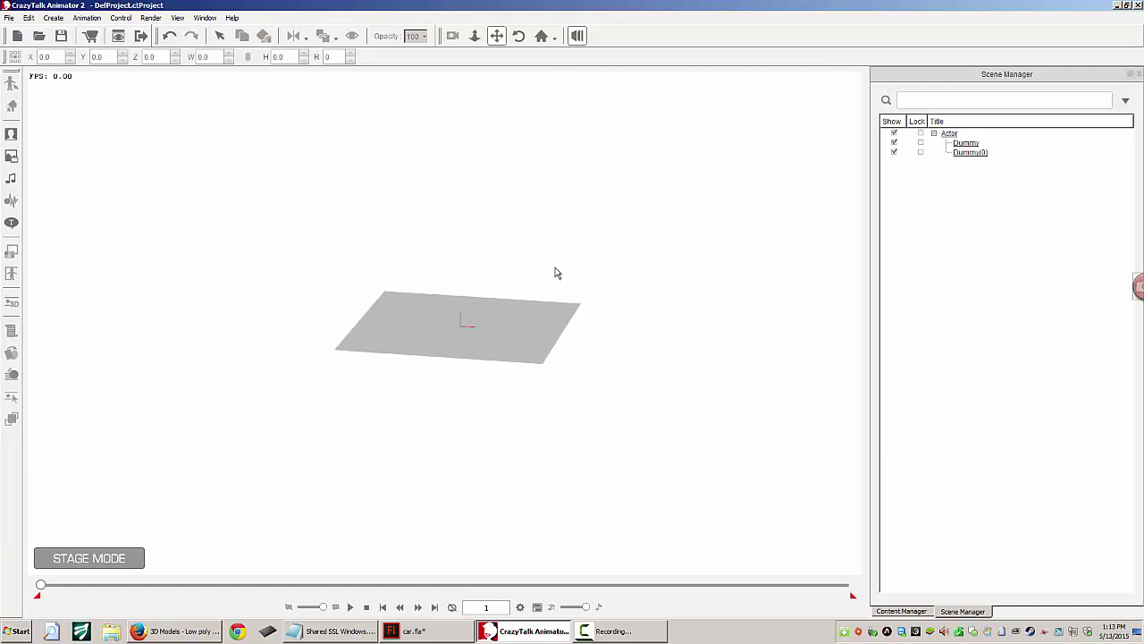
left_click(474, 36)
left_click_drag(506, 128, 473, 301)
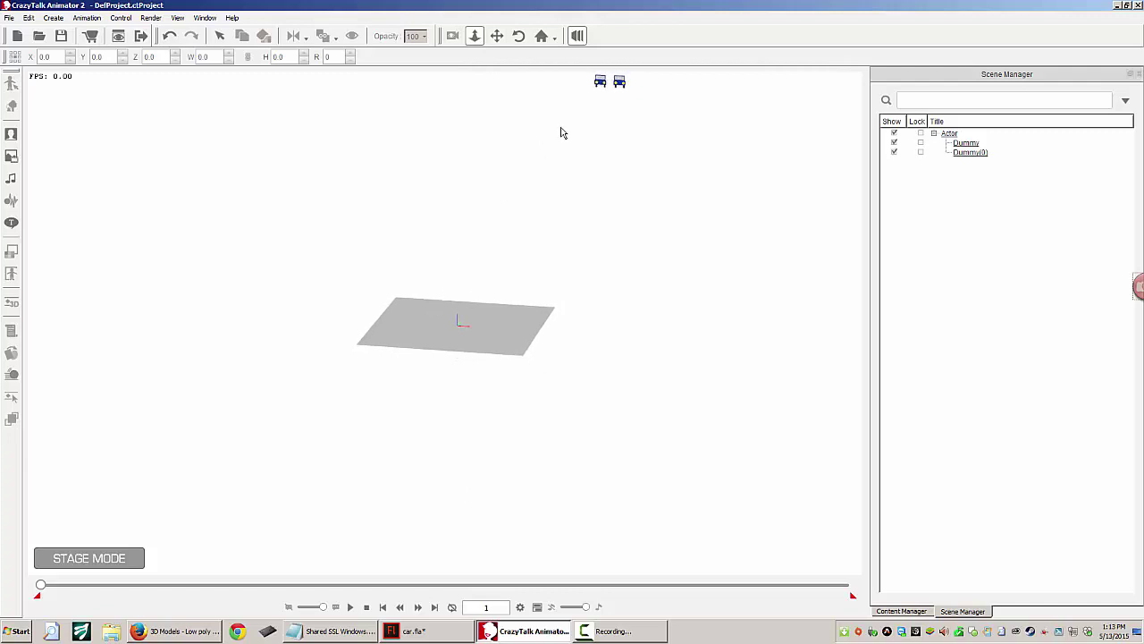
left_click(619, 83)
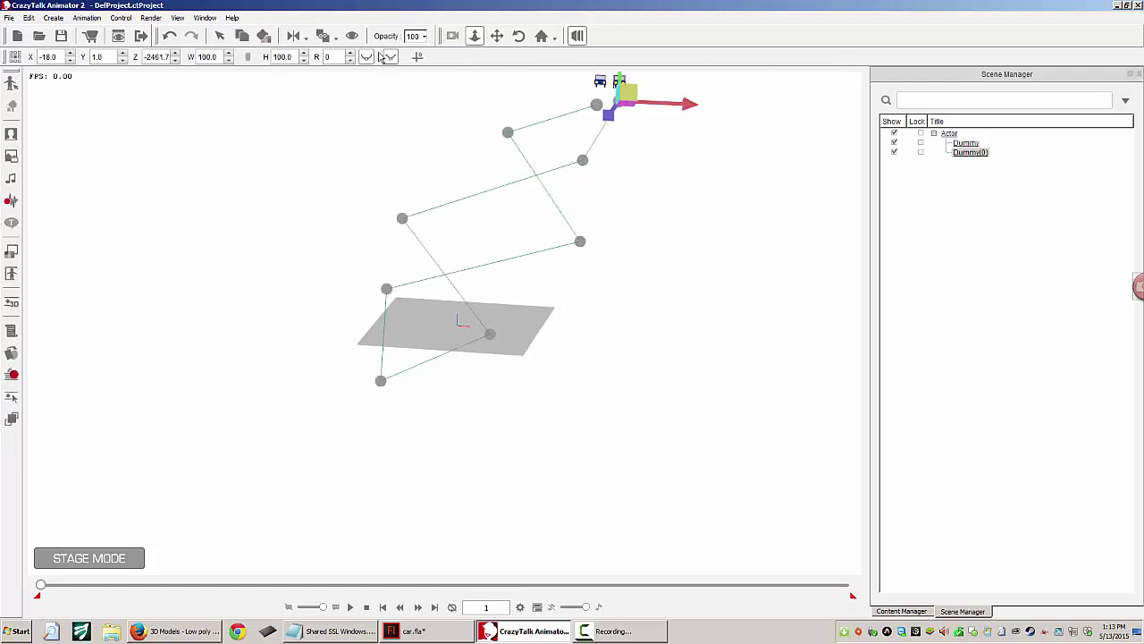
left_click(600, 83)
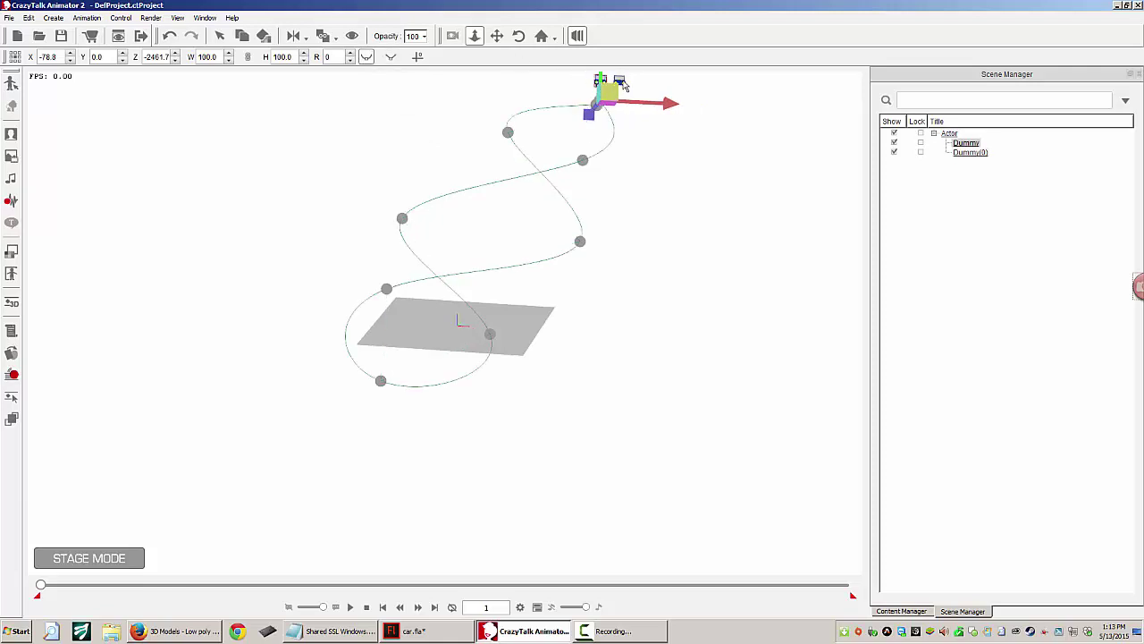
Step: Move the duplicate car's starting position along the X axis to about X 23.4 in the 3D view
left_click(622, 84)
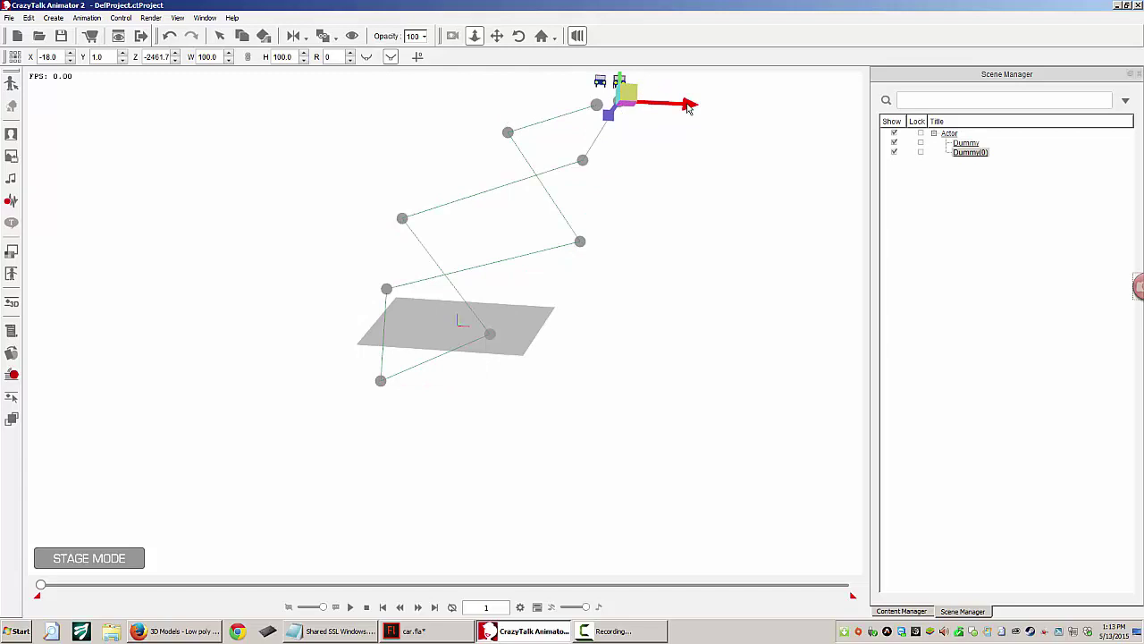
left_click_drag(689, 105, 703, 105)
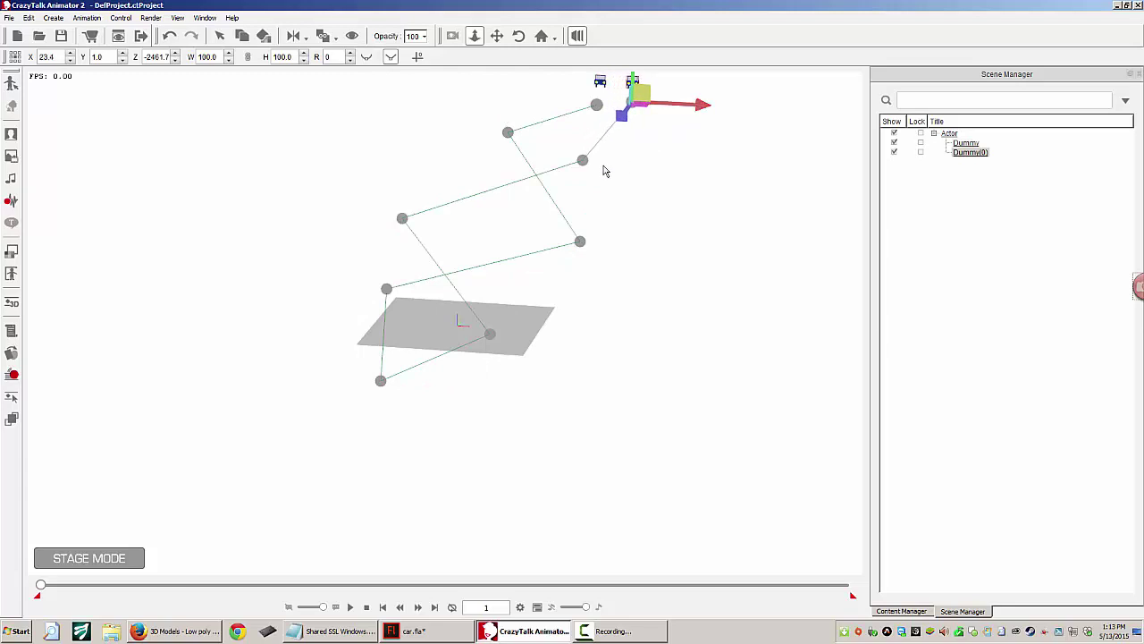
left_click(583, 166)
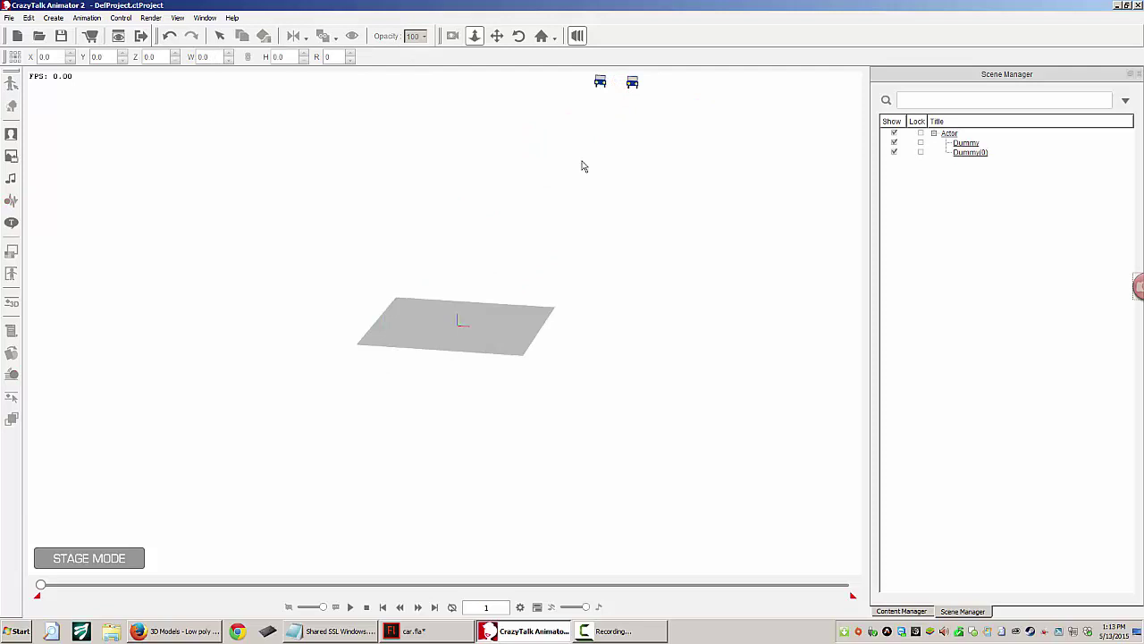
Step: Return to the camera view and move the duplicate car's path start to about X 28.2, Y 1.9
left_click(633, 84)
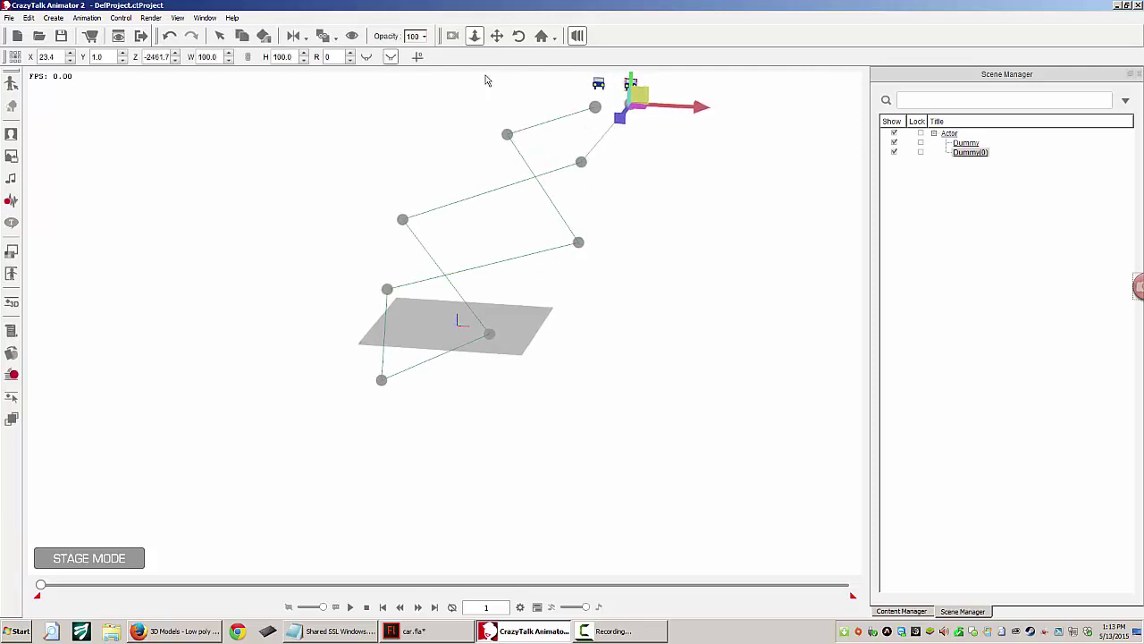
left_click(497, 35)
left_click(219, 36)
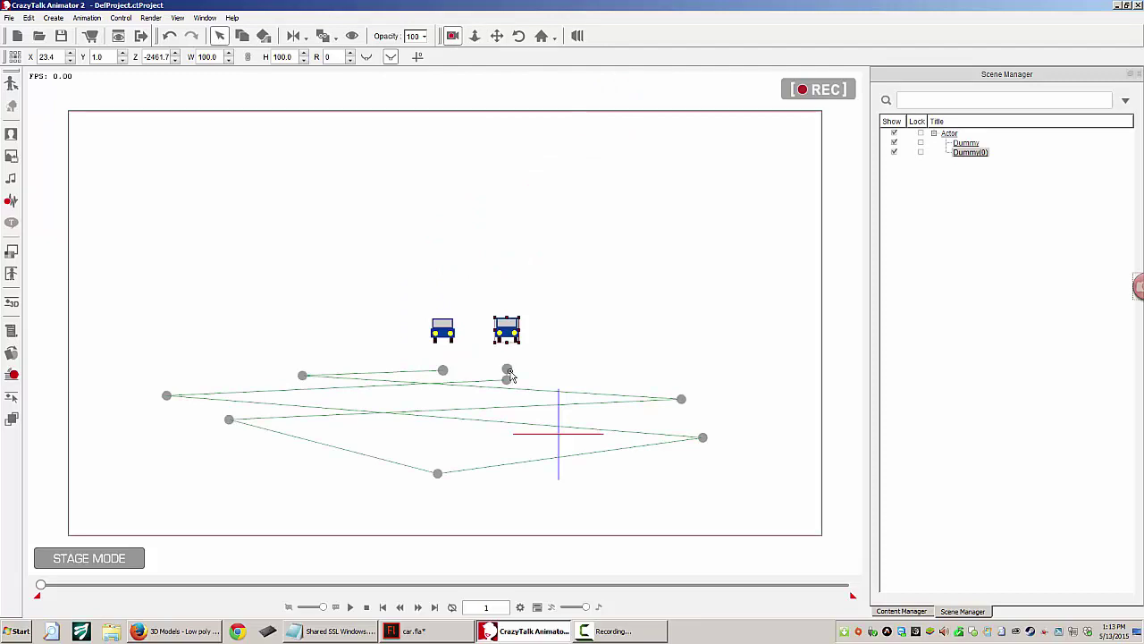
left_click_drag(510, 369, 512, 374)
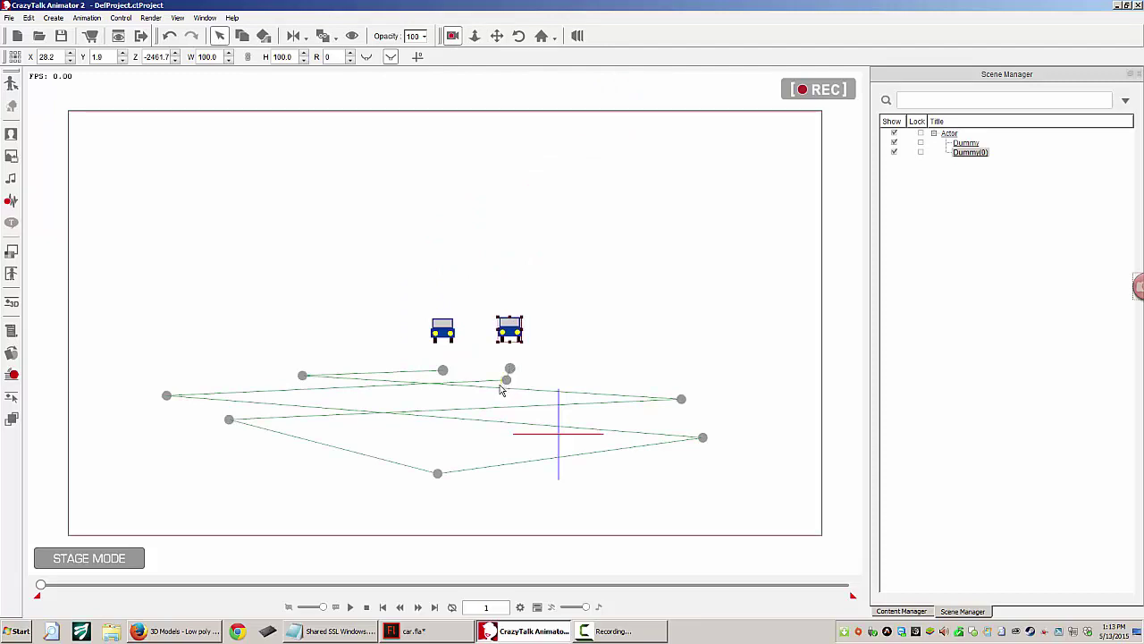
Step: Reshape the far part of the duplicate car's path by shifting its second, left-hand and end points away from the original's path
left_click(506, 386)
left_click(512, 334)
left_click_drag(509, 386, 516, 390)
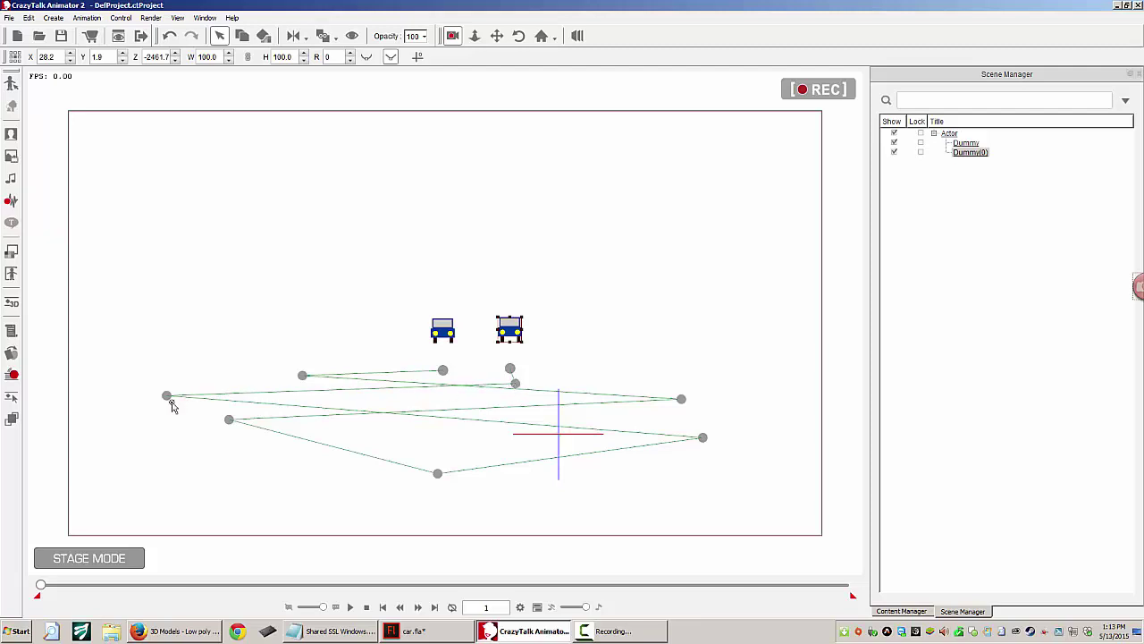
left_click_drag(169, 401, 334, 377)
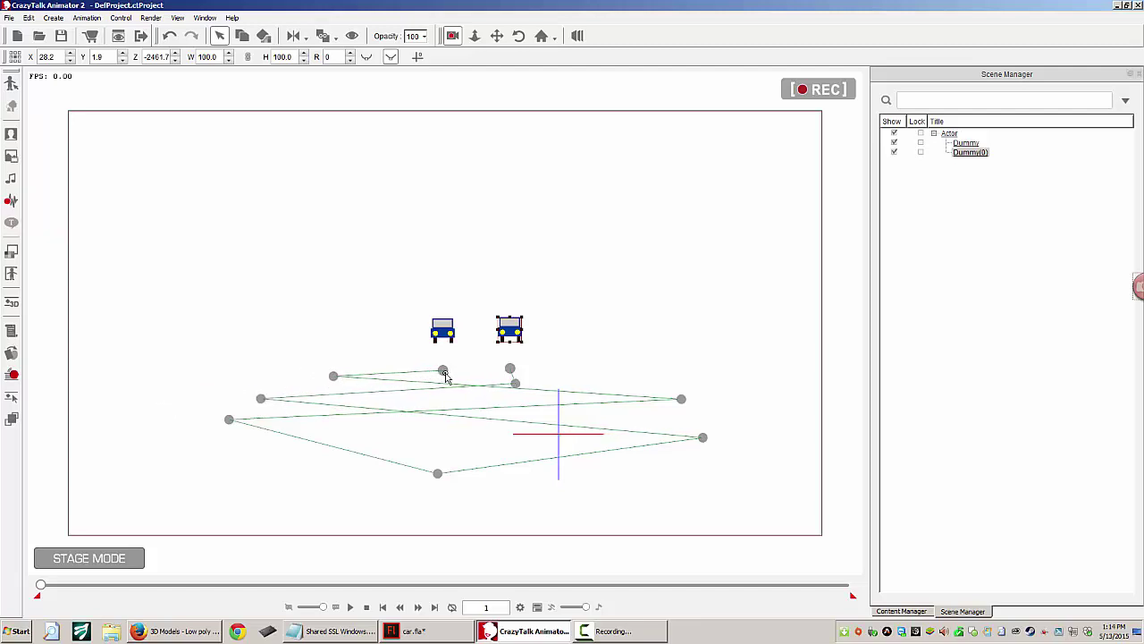
left_click_drag(447, 377, 469, 373)
Step: Pull the duplicate path's two right-hand points and nearer left-hand point inward, and shift the nearest front point to the right
left_click_drag(683, 404, 641, 400)
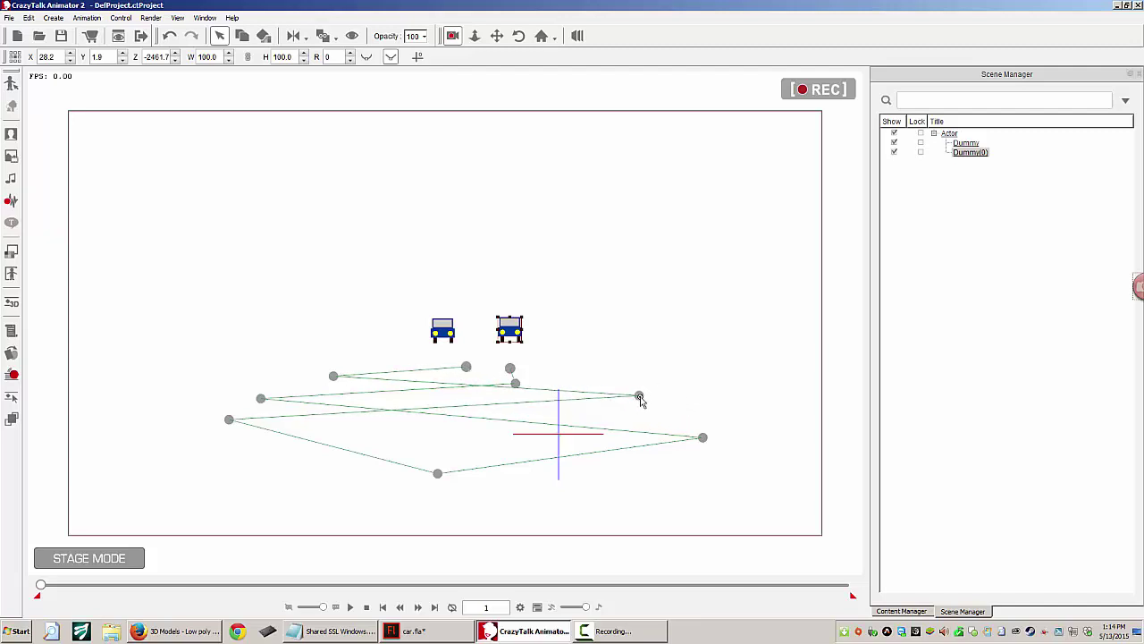
left_click_drag(702, 439, 674, 438)
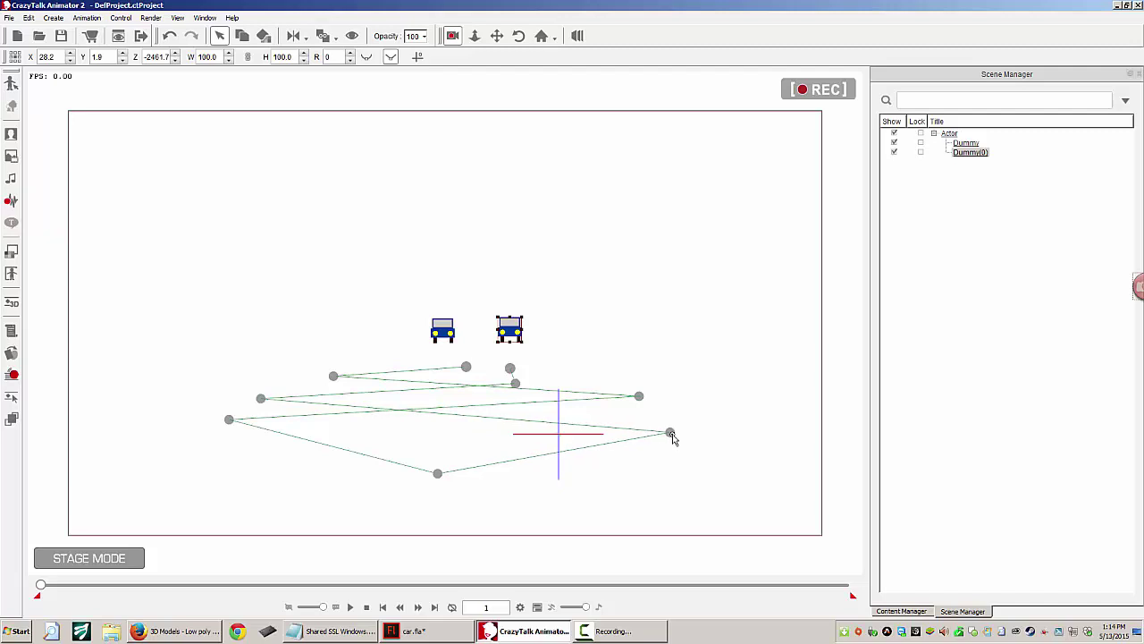
left_click_drag(252, 427, 285, 429)
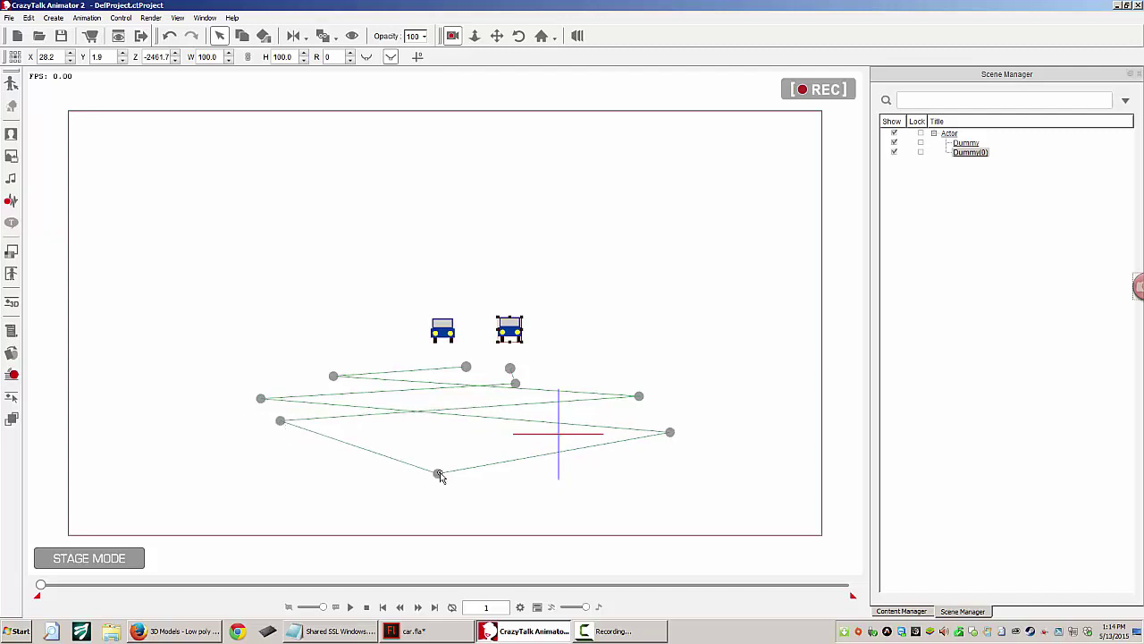
left_click_drag(451, 479, 500, 477)
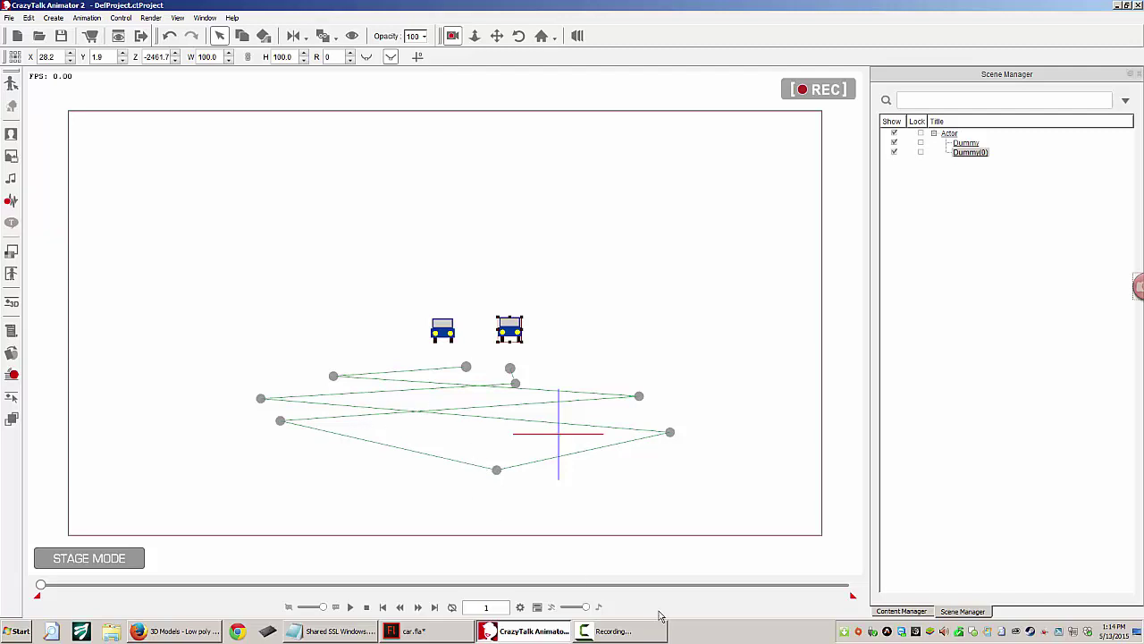
Step: Refine the duplicate car's path: shift the second point up and outward, the upper left points inward, and raise the right-hand and front points
left_click_drag(516, 391, 524, 386)
left_click_drag(521, 383, 529, 375)
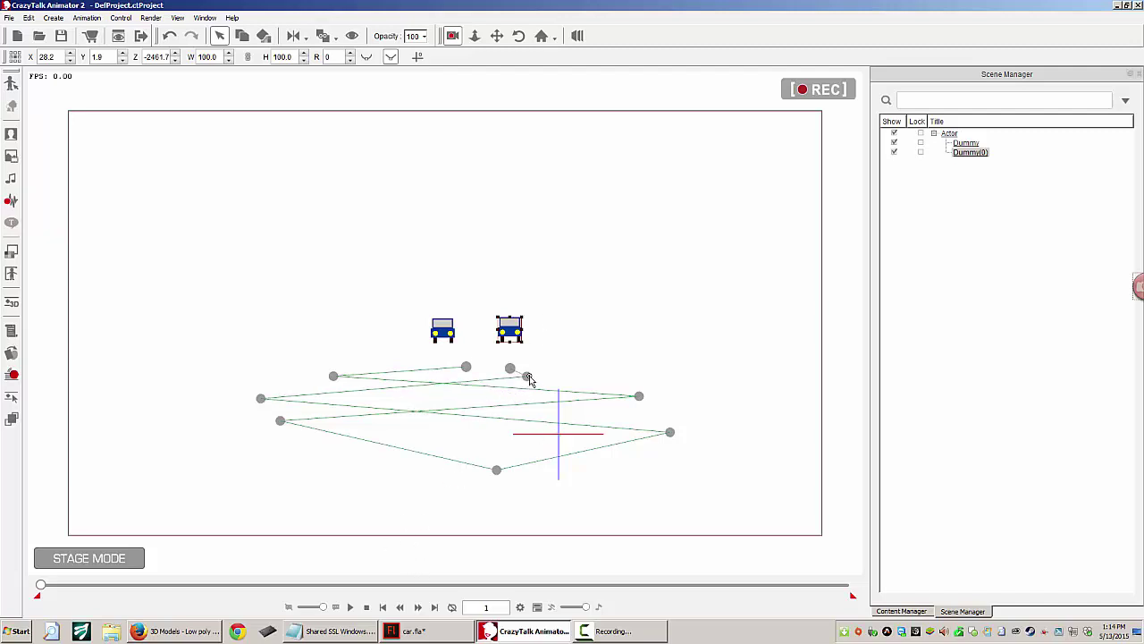
left_click_drag(266, 404, 338, 374)
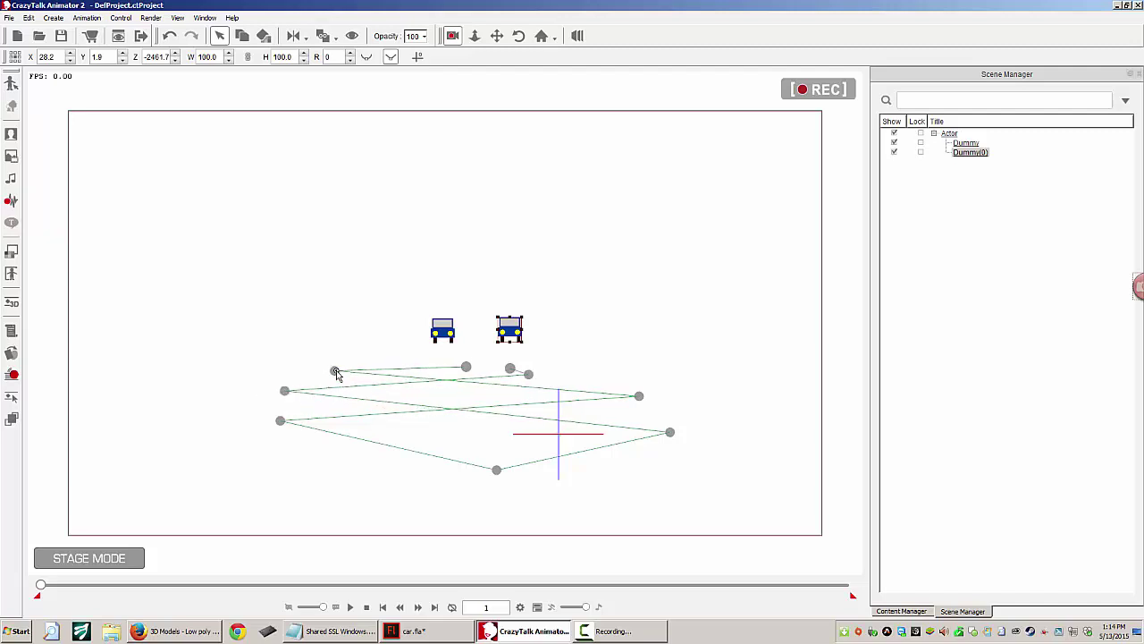
left_click_drag(642, 400, 644, 393)
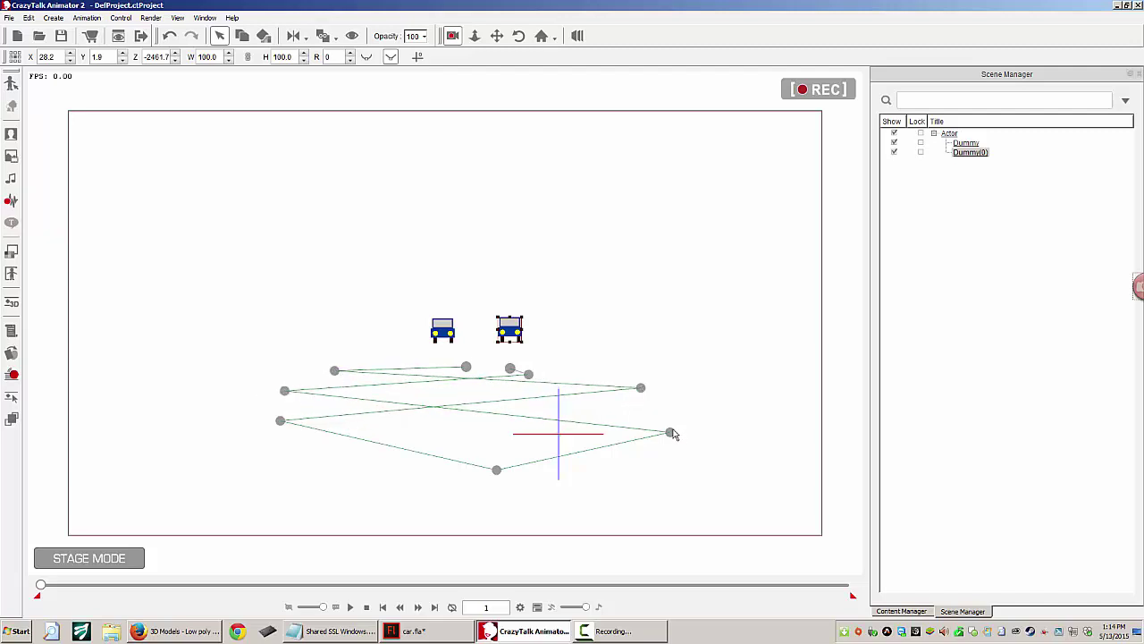
left_click_drag(674, 434, 676, 426)
left_click_drag(494, 472, 496, 461)
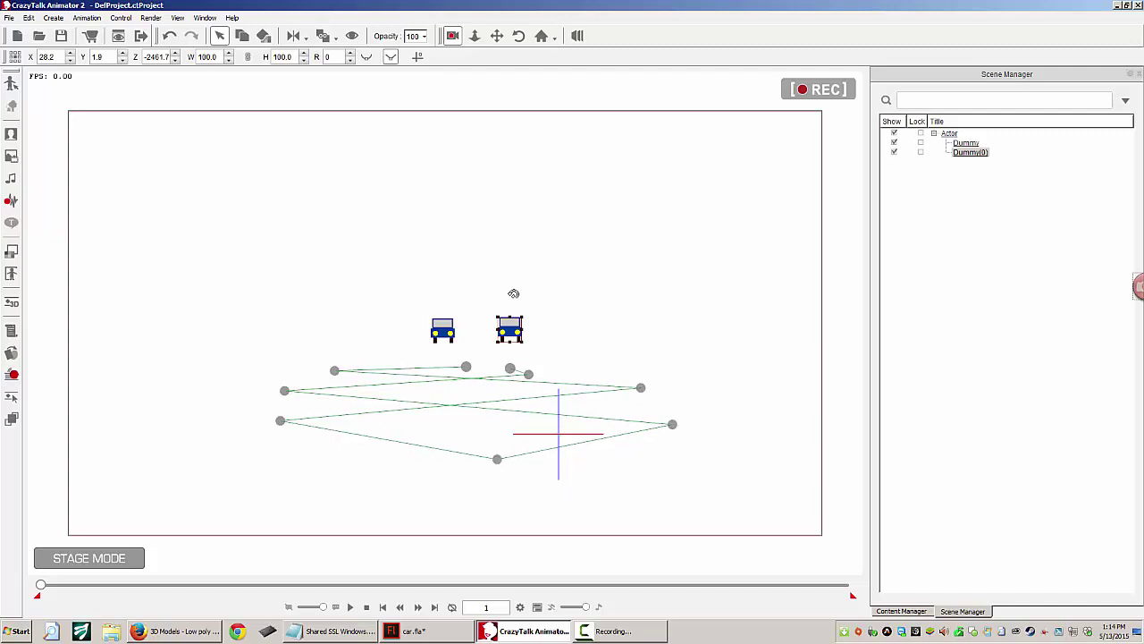
Step: Show the duplicate car's Transform track in the timeline and move its first key to frame 10
left_click(539, 607)
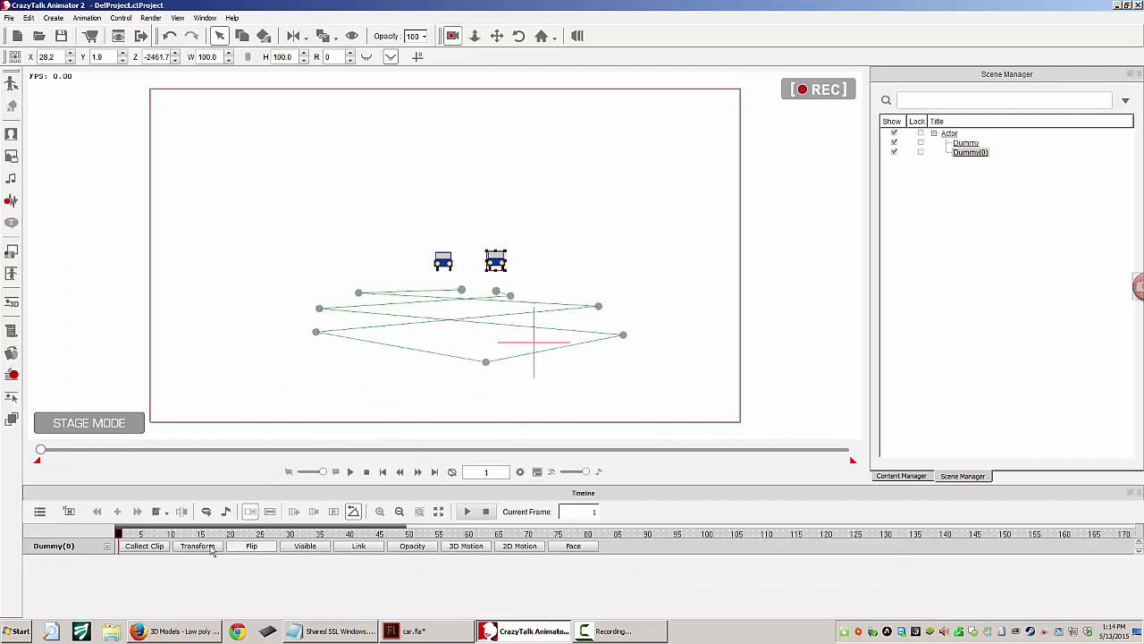
left_click(68, 510)
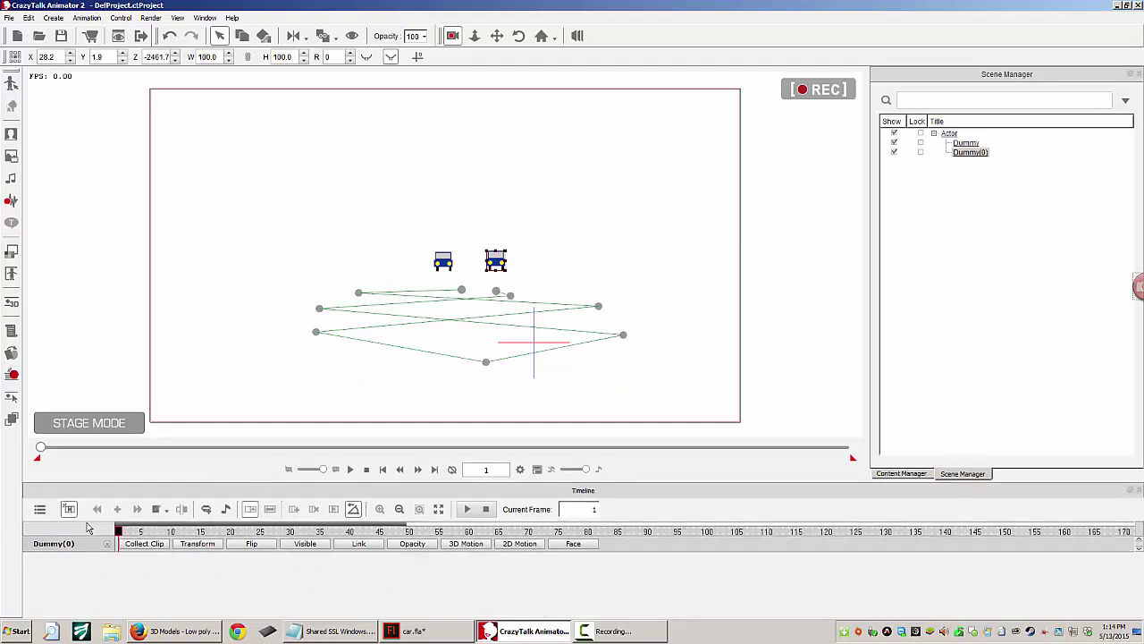
left_click(197, 545)
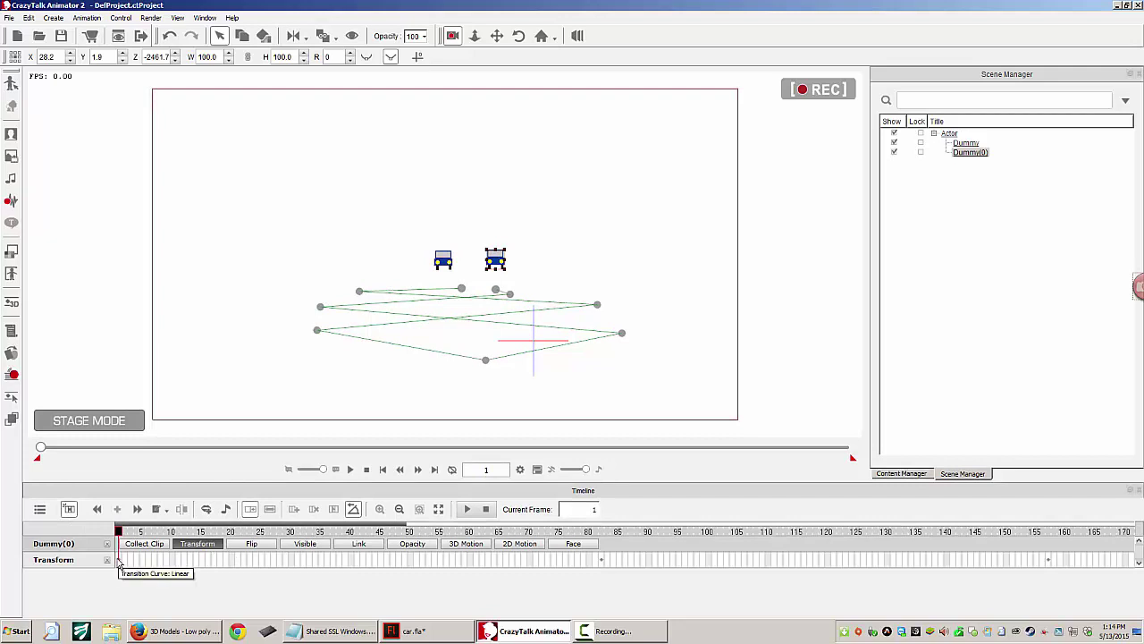
left_click_drag(120, 565, 172, 563)
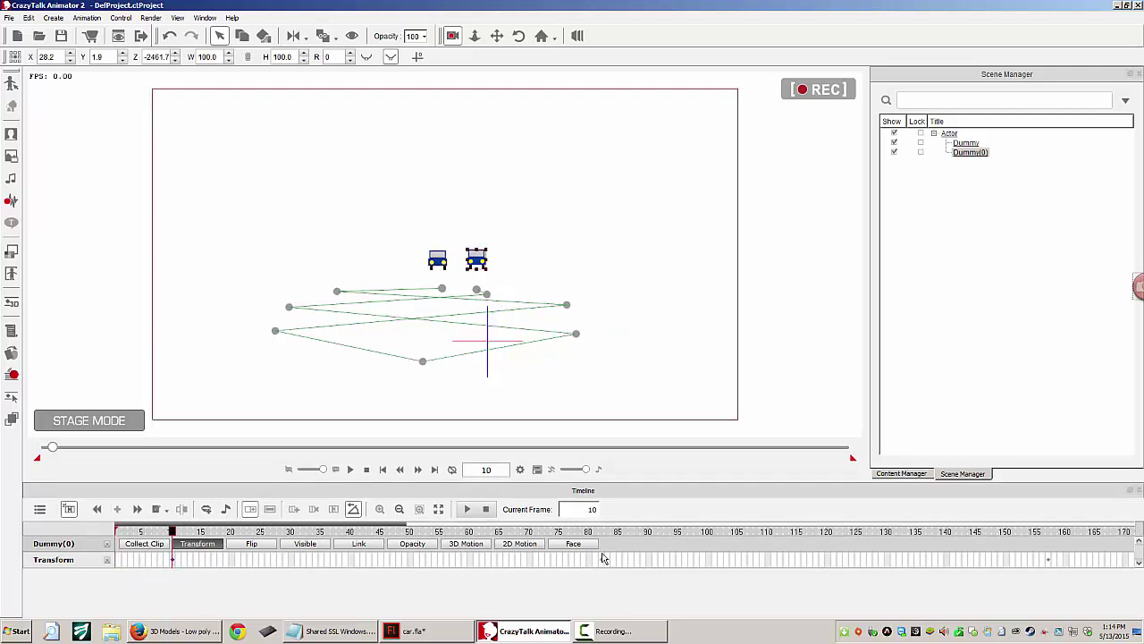
Step: Move the duplicate car's Transform keys at frames 82 and 157 to frames 90 and 170
left_click(604, 565)
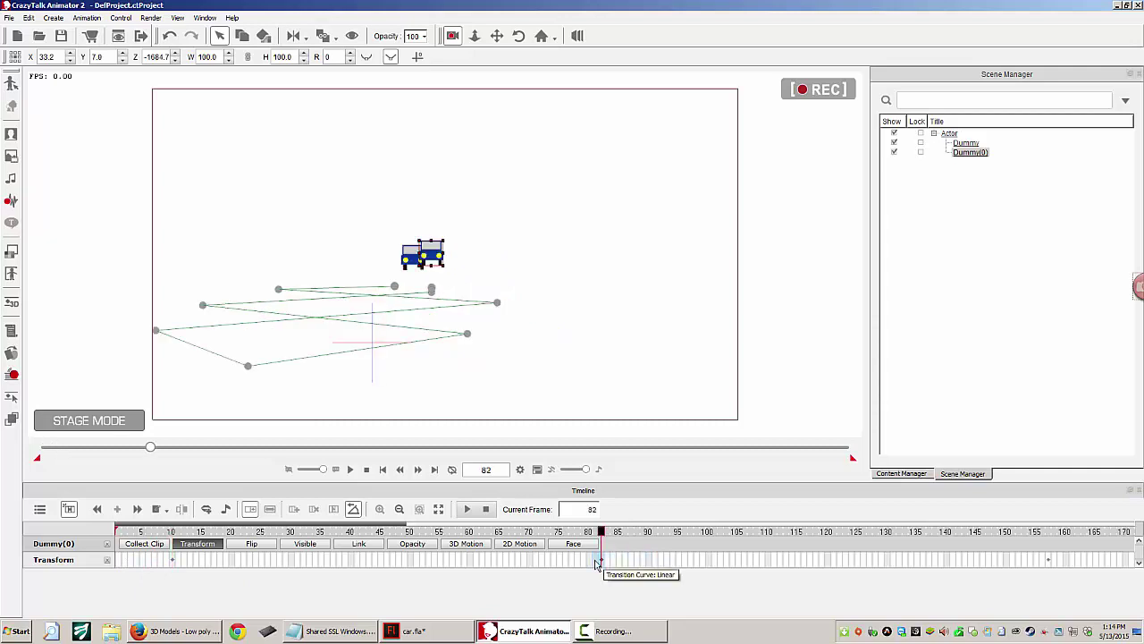
left_click(646, 560)
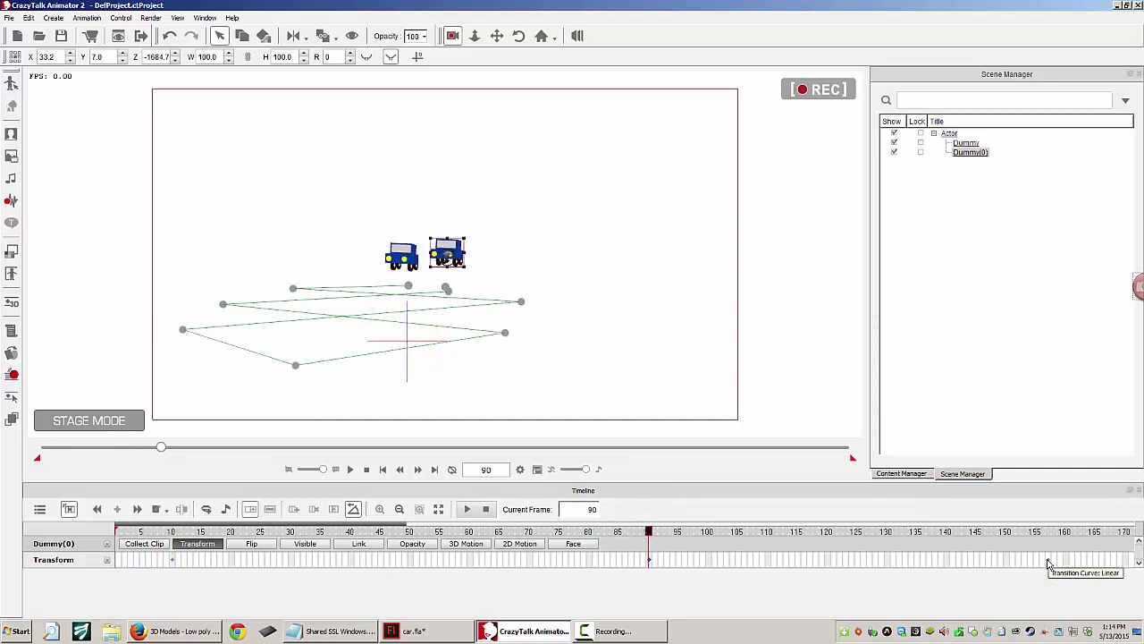
left_click(1048, 561)
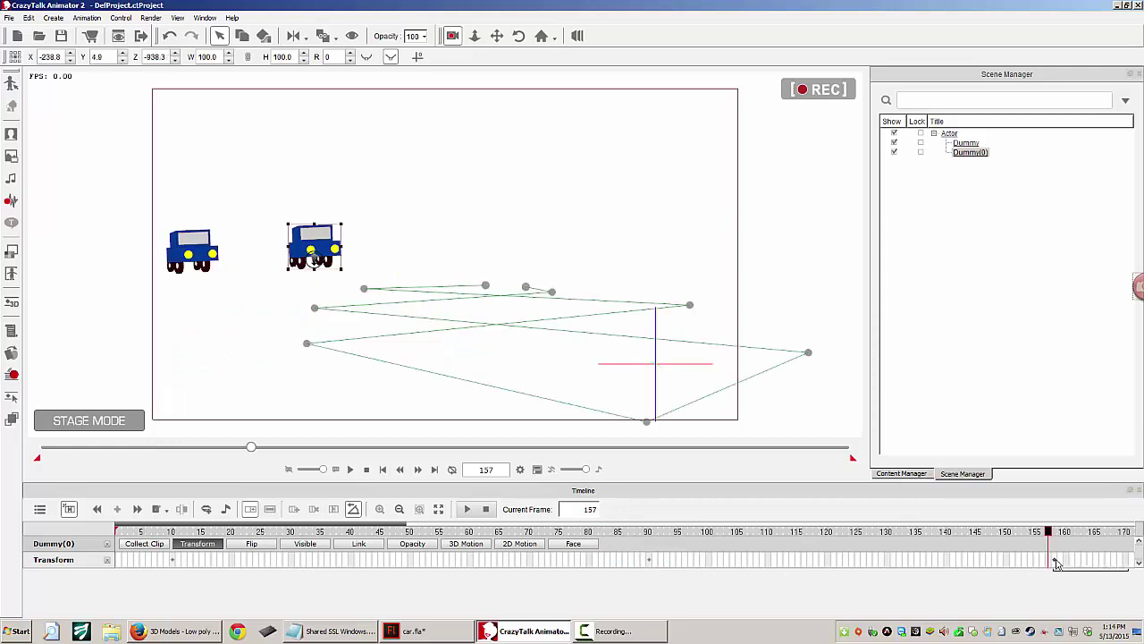
left_click(1105, 561)
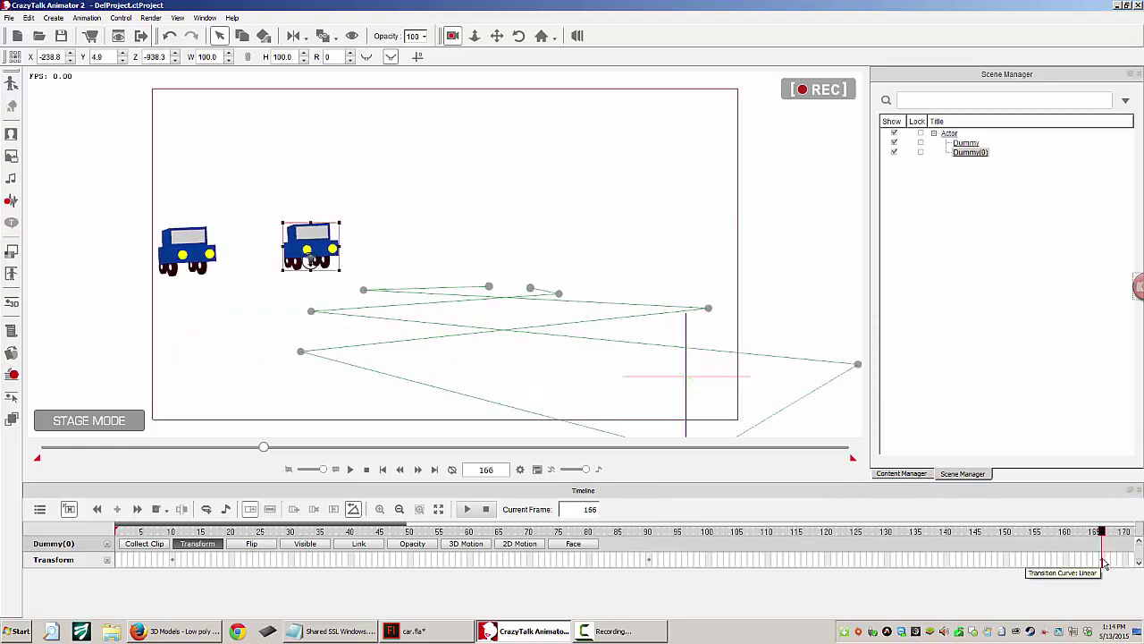
key("End")
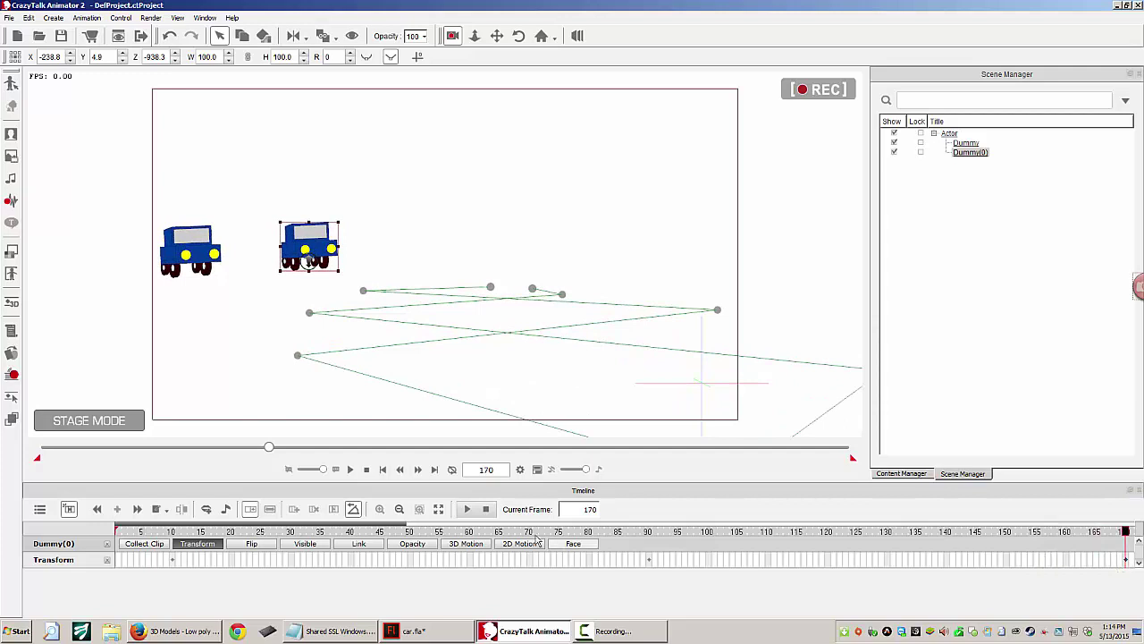
Step: Play back the animation to check how the two cars move relative to each other, then stop it
left_click(485, 509)
left_click(349, 470)
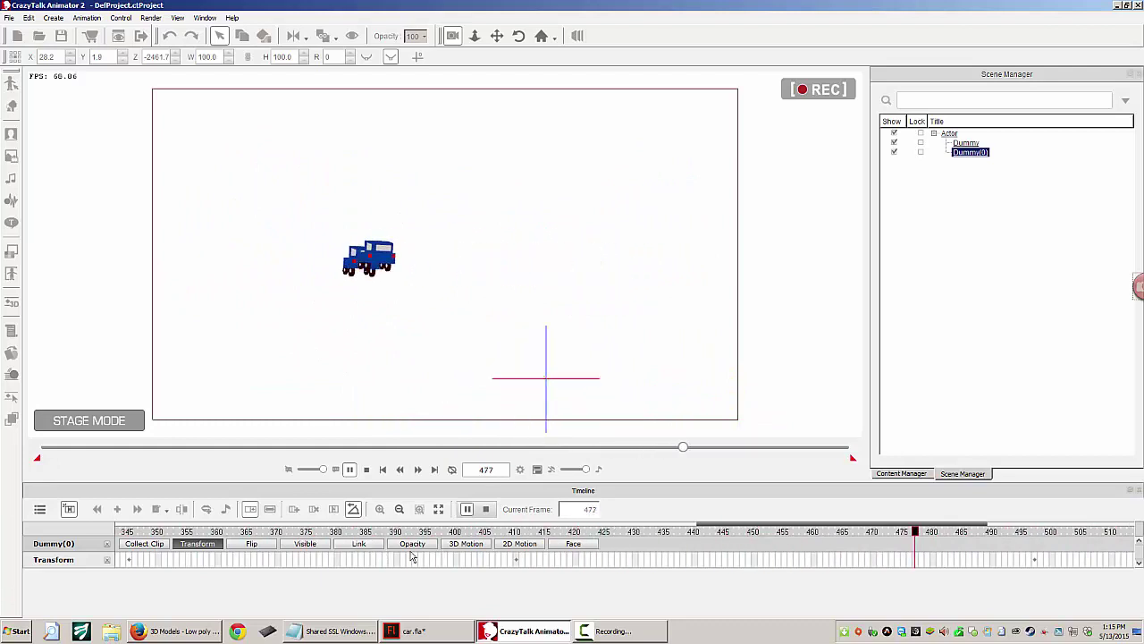
left_click(485, 509)
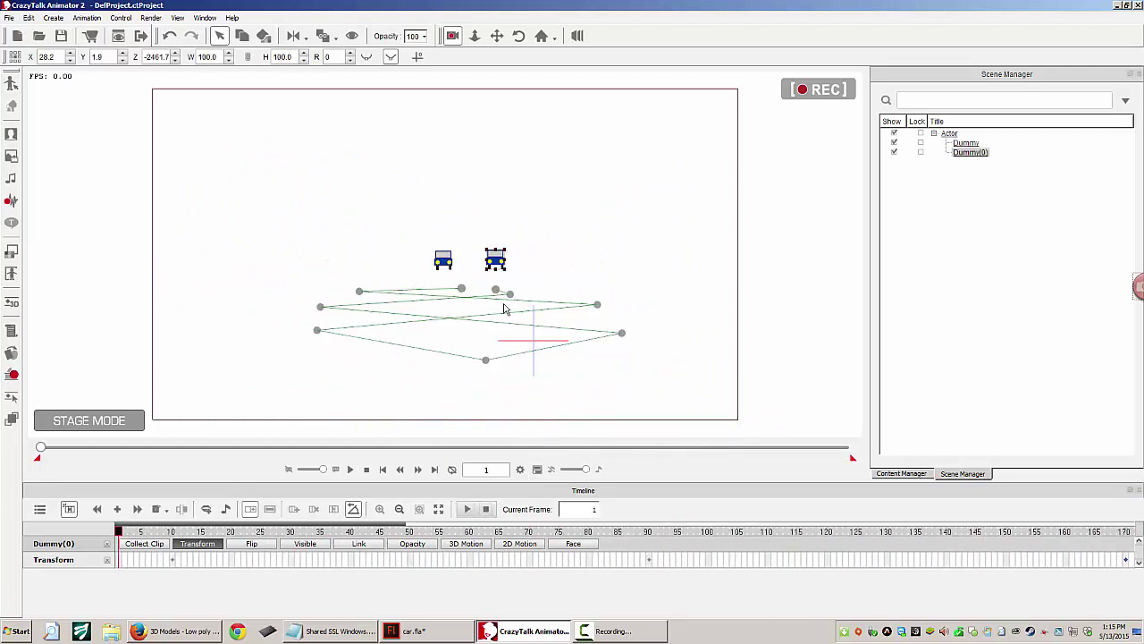
Step: Move the duplicate's path start to about X 62.4, Y 4.3, and tighten its second, end, left-hand, front and nearest right-hand points
mouse_move(513, 299)
left_mouse_down()
mouse_move(556, 295)
mouse_move(497, 289)
left_mouse_up()
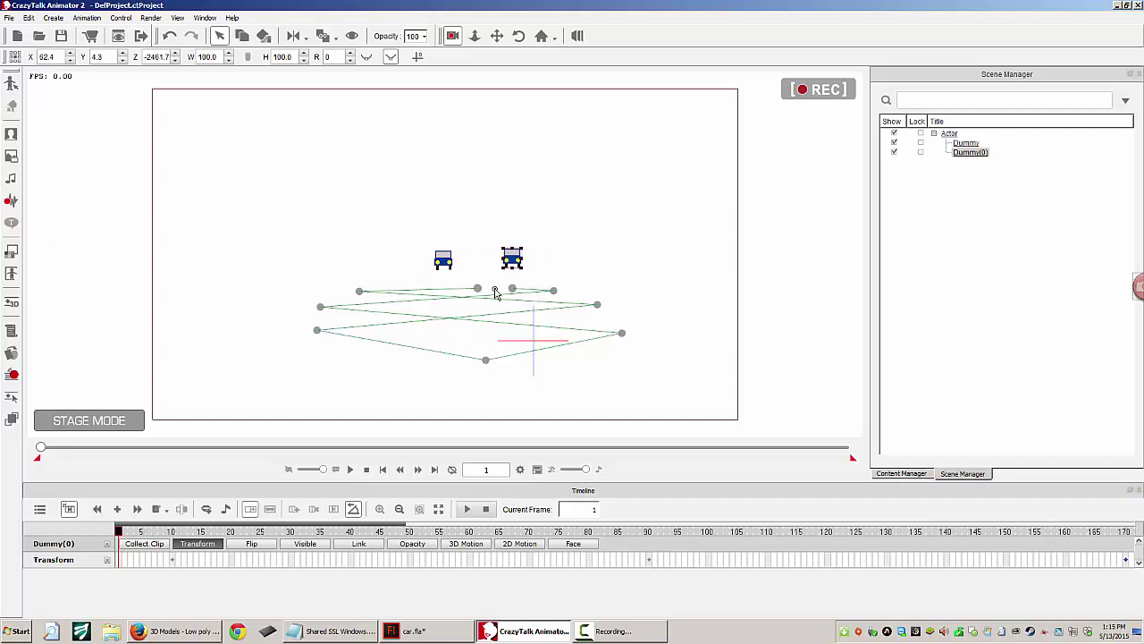
left_click_drag(361, 292, 414, 292)
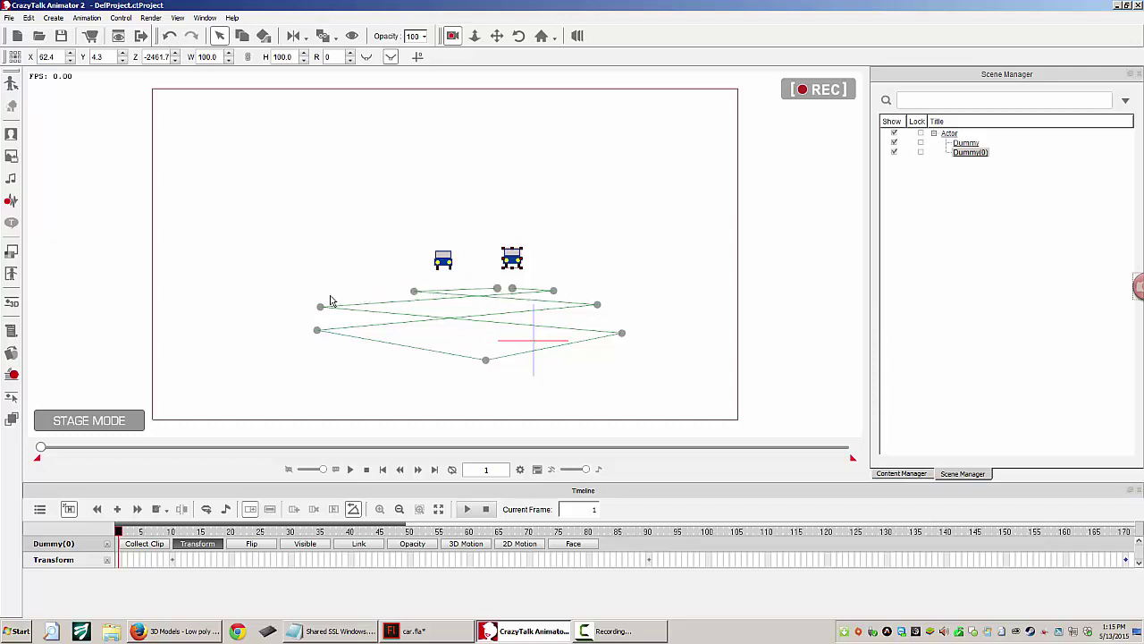
left_click_drag(322, 308, 386, 303)
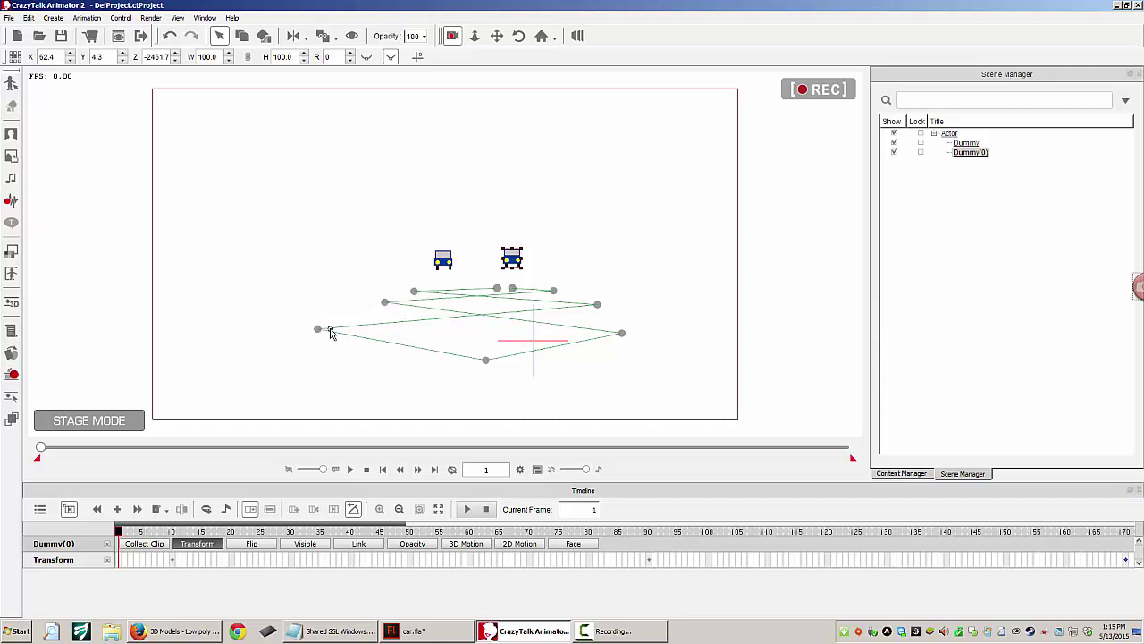
left_click_drag(319, 331, 355, 318)
left_click_drag(487, 361, 495, 346)
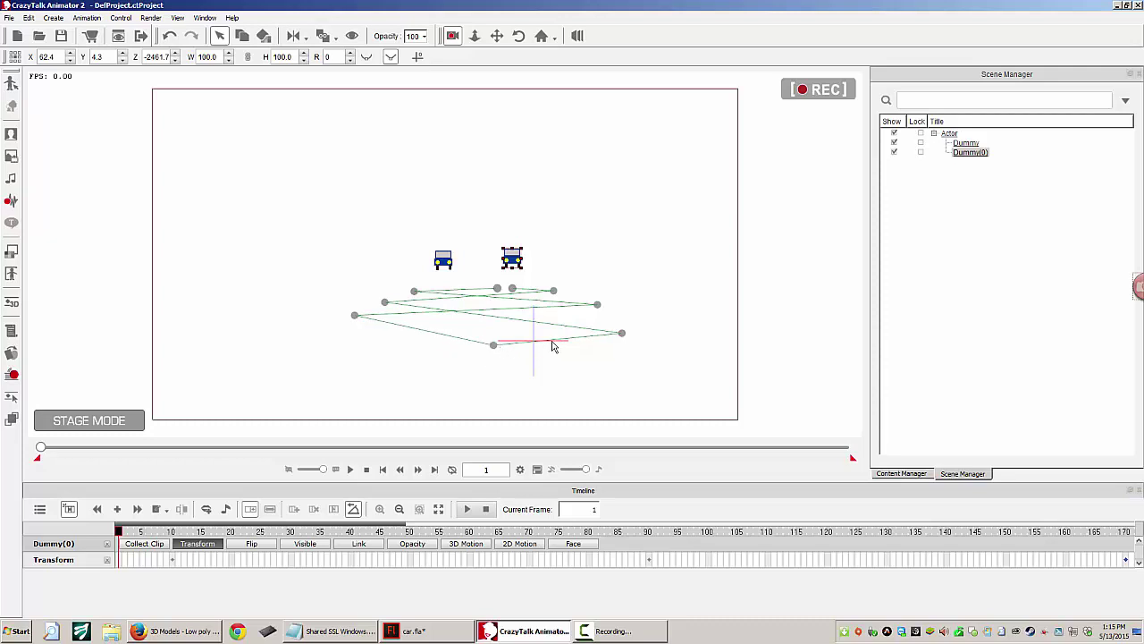
left_click_drag(623, 335, 625, 326)
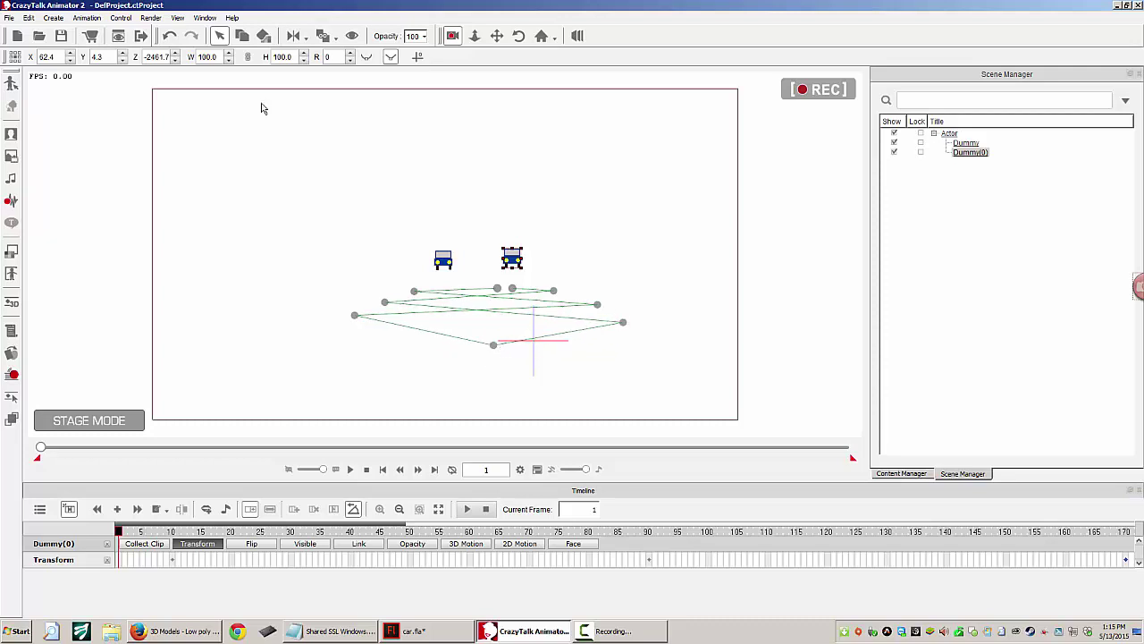
Step: Open the original car in Composer mode, select its body part and bring up the Vector Grouping Tool
left_click(445, 265)
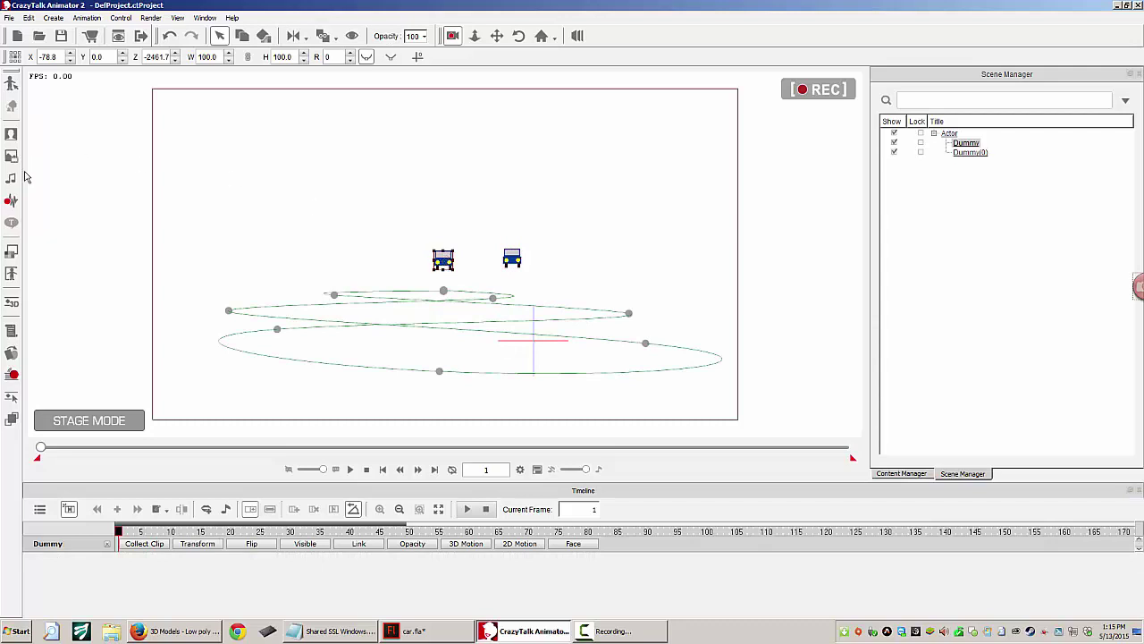
left_click(12, 254)
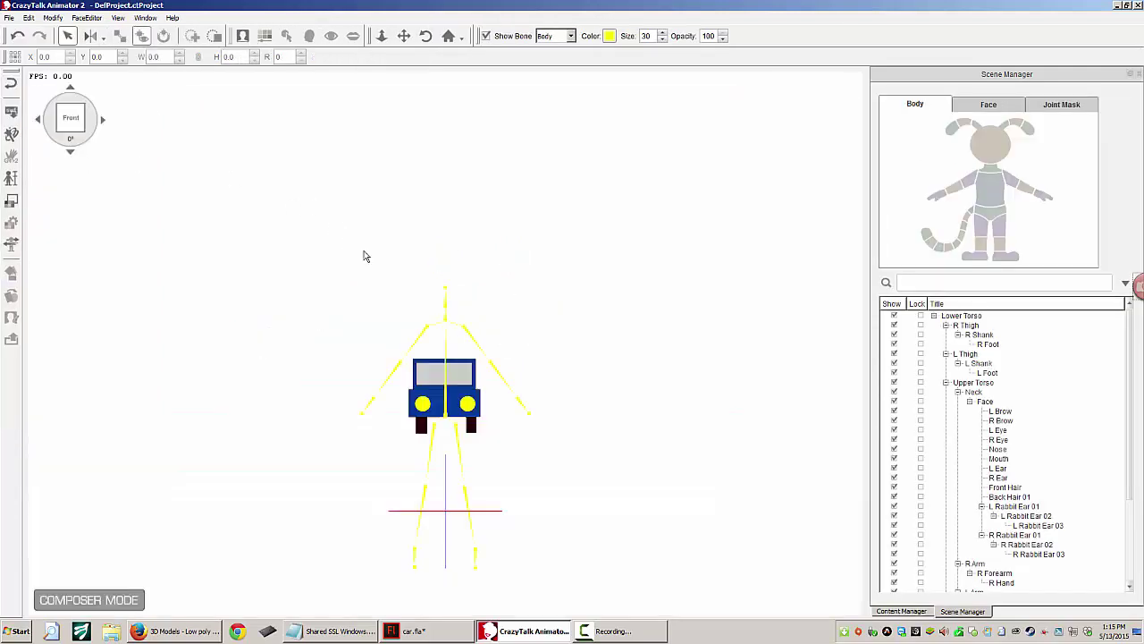
left_click(456, 379)
left_click(11, 223)
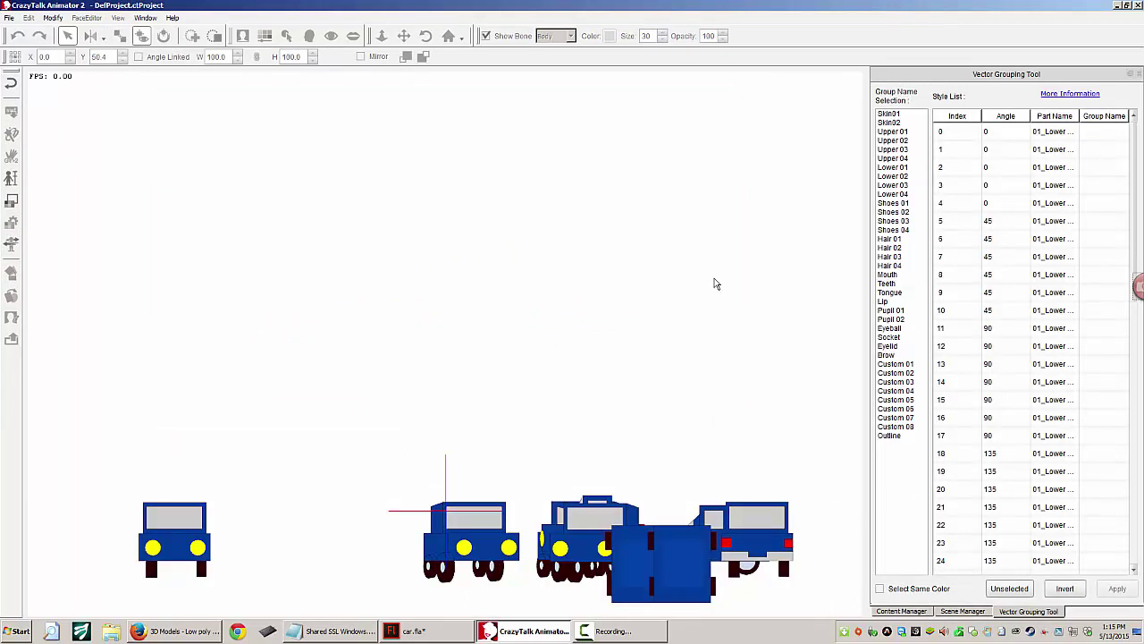
Step: Select the blue body style at index 0 with all same-colored styles and assign them to group Skin01
left_click(1005, 132)
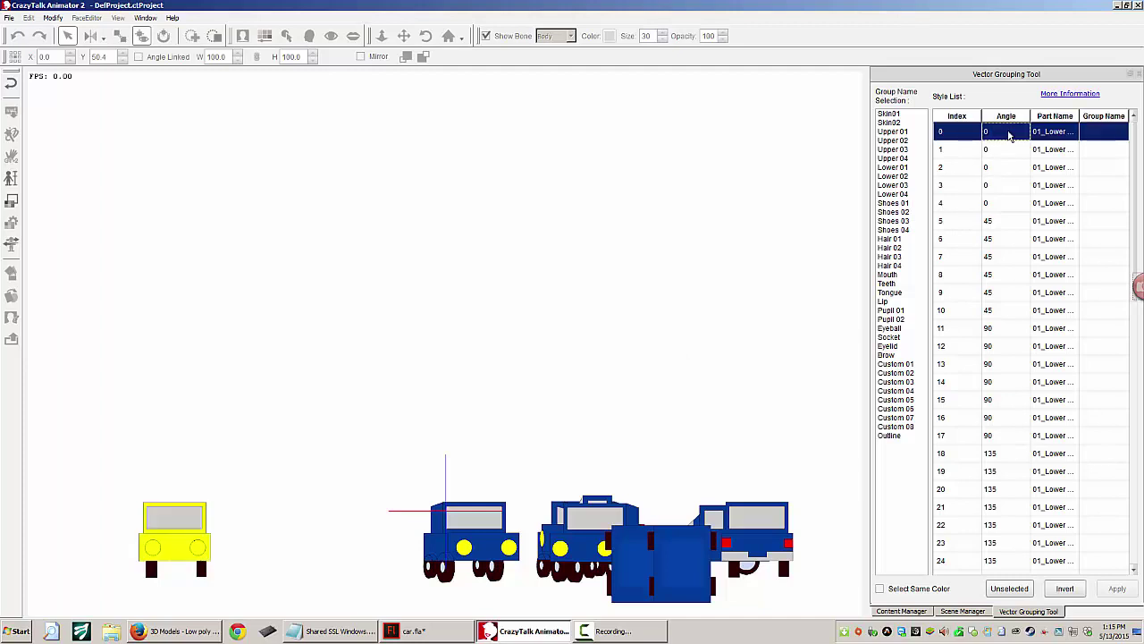
left_click(905, 590)
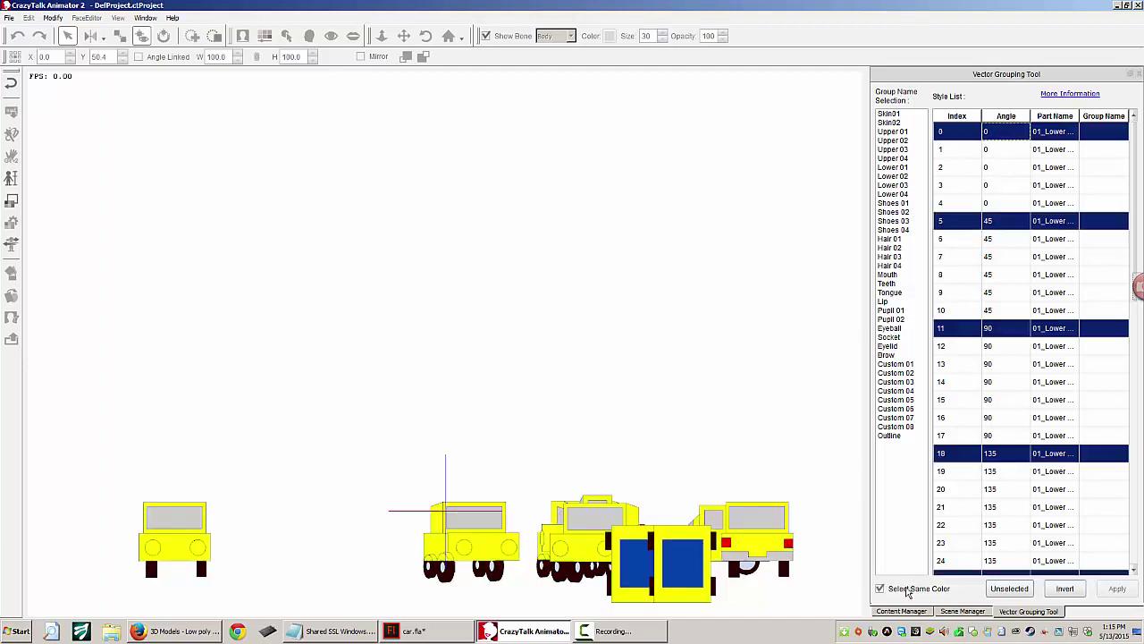
left_click(899, 115)
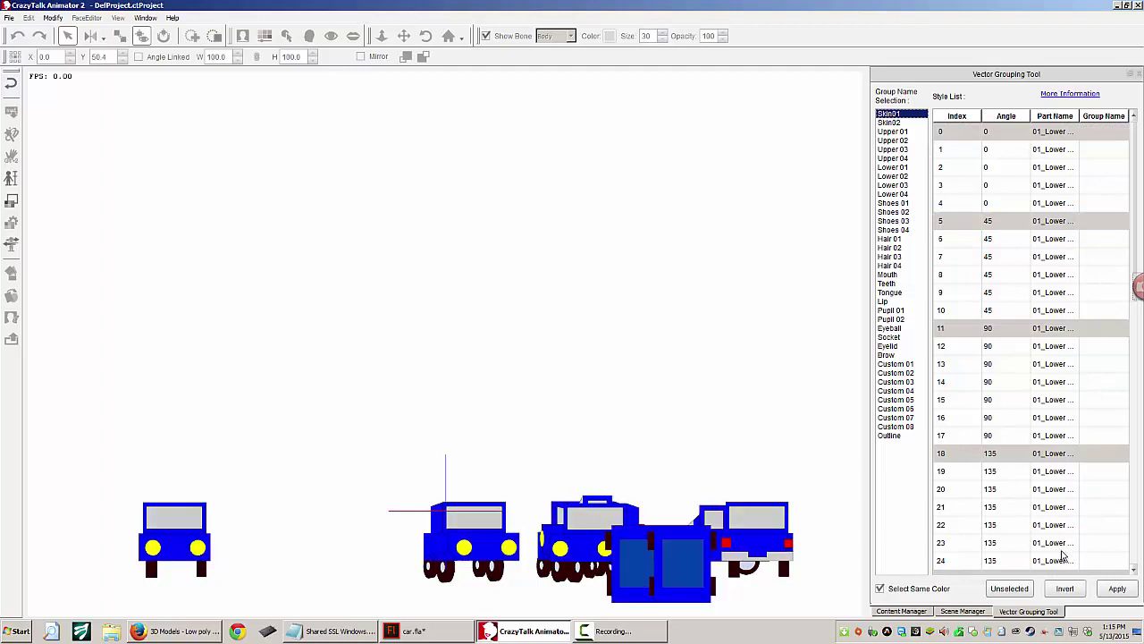
left_click(1118, 589)
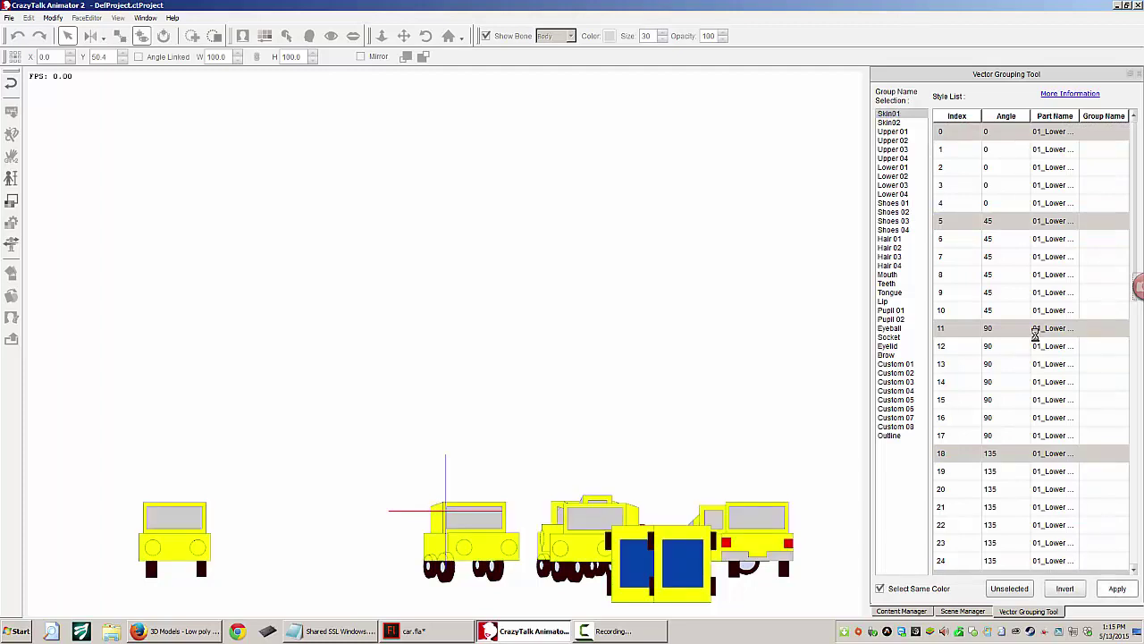
Step: Assign the grey window styles, starting with index 1, to group Skin02
left_click(1048, 150)
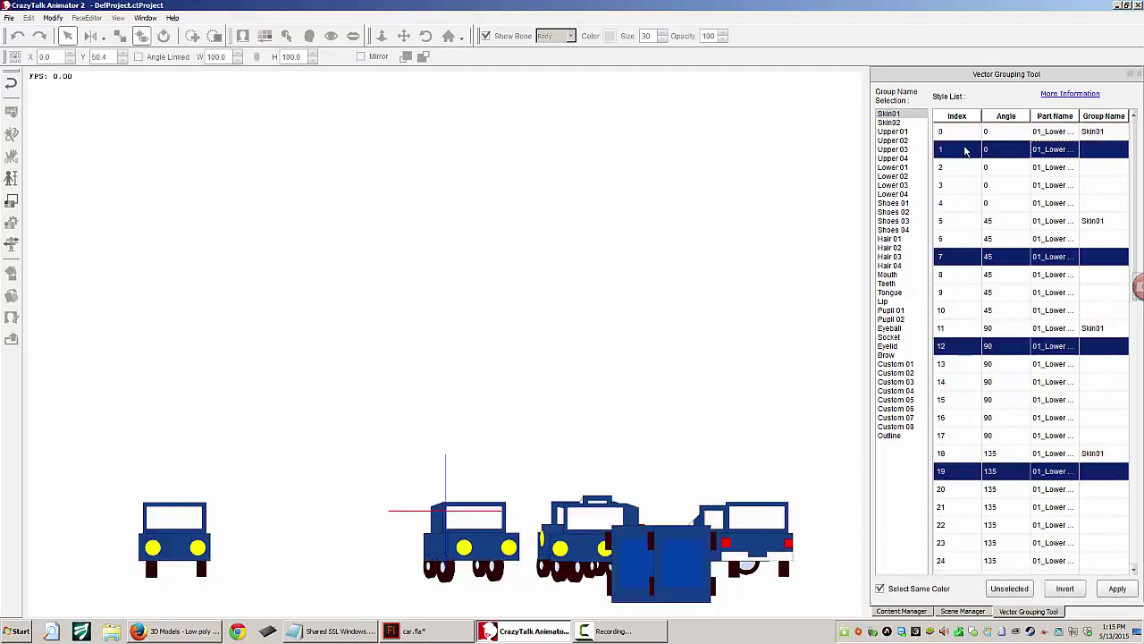
left_click(894, 123)
left_click(1118, 589)
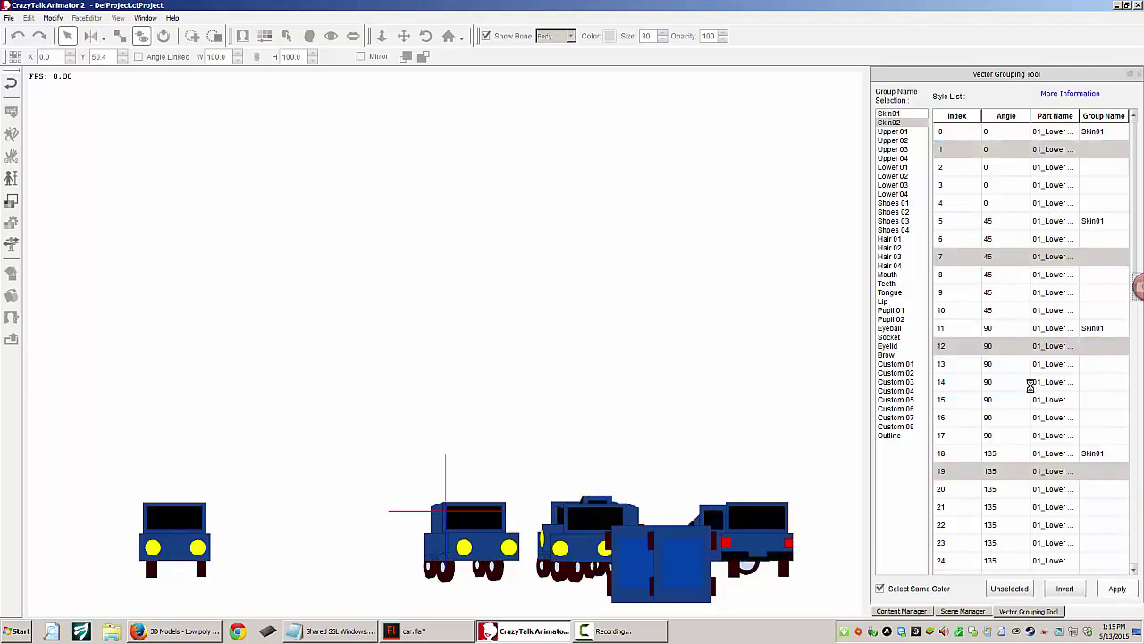
Step: Assign the yellow headlight styles, starting with index 2, to group Upper 01
left_click(1078, 168)
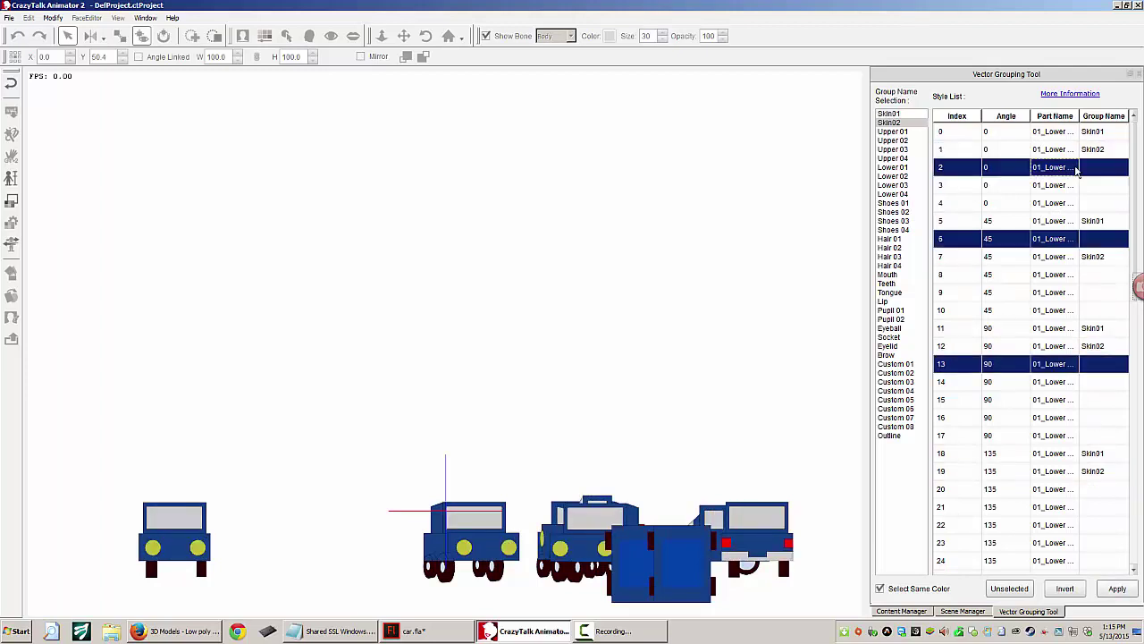
left_click(894, 131)
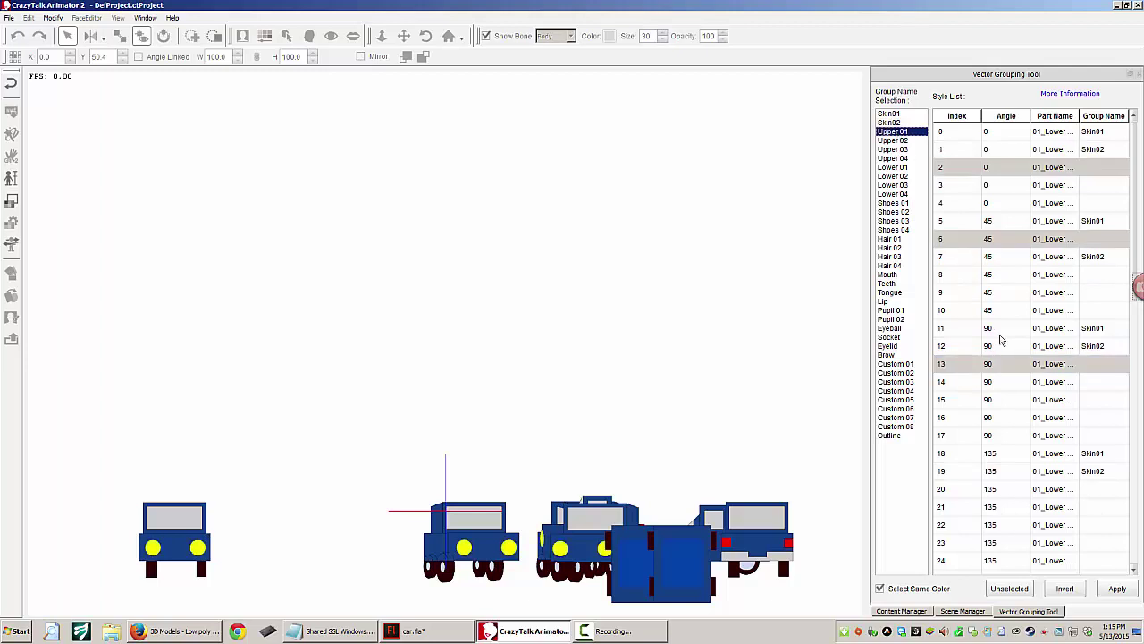
left_click(1118, 589)
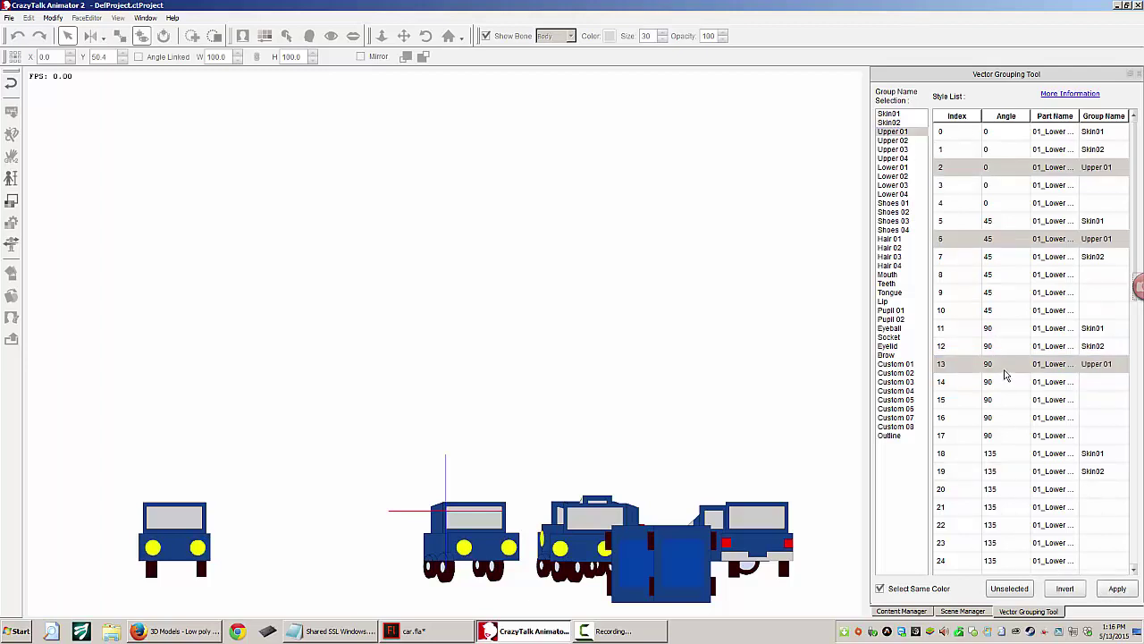
Step: Assign the dark tire styles, starting with index 3, to group Upper 02
left_click(1108, 189)
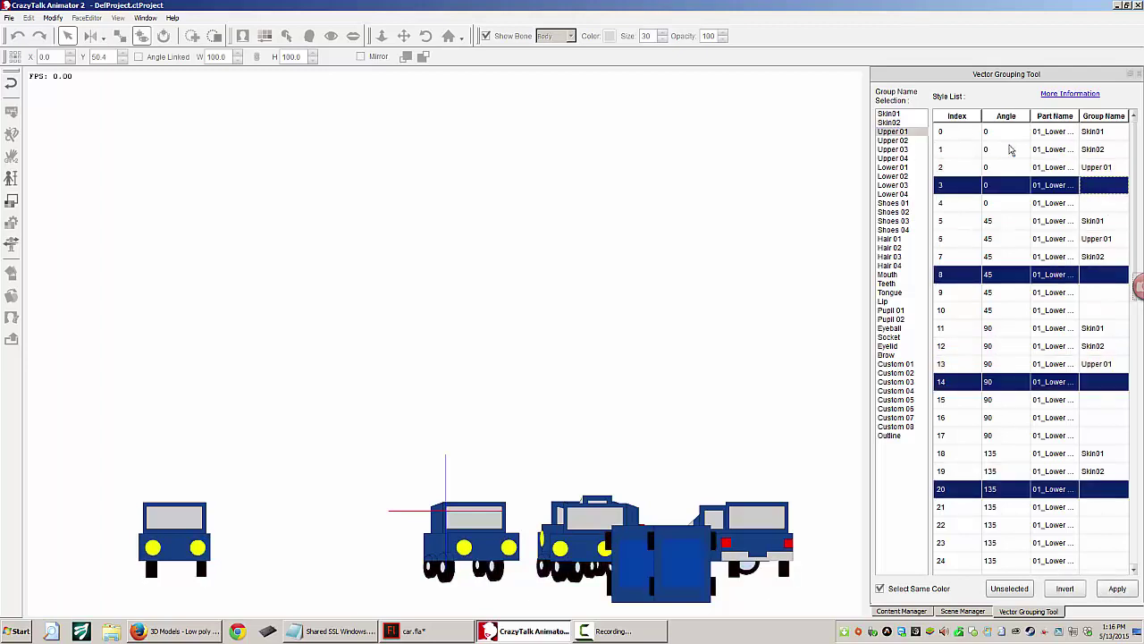
left_click(894, 140)
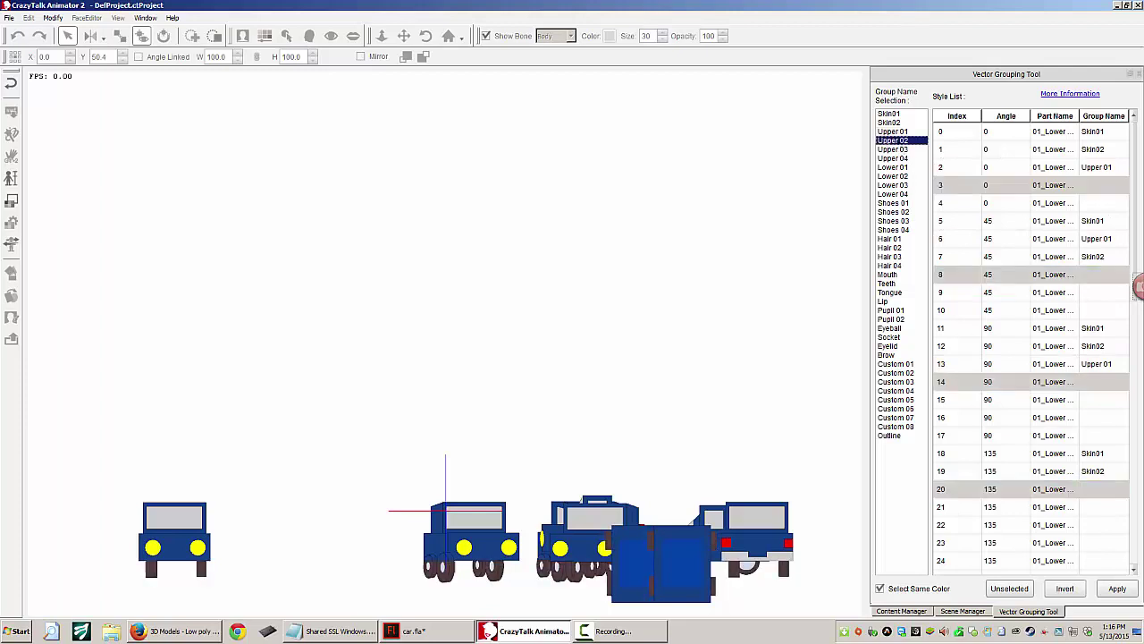
left_click(1118, 590)
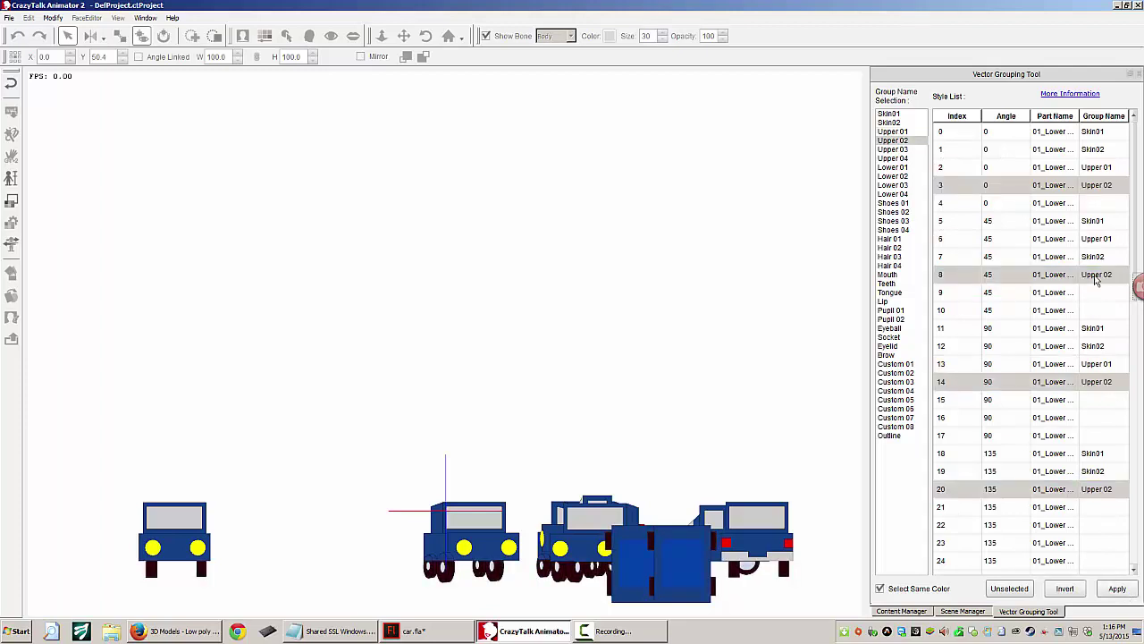
Step: Check the remaining ungrouped same-colored styles at index 4 and index 9, and close the Vector Grouping Tool
left_click(1094, 209)
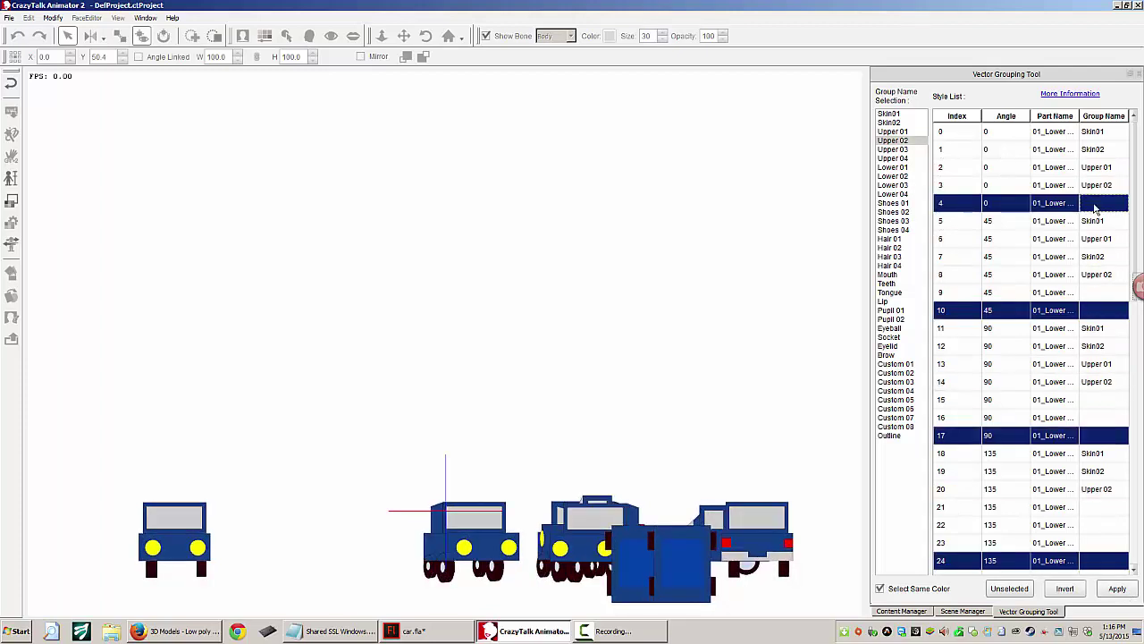
left_click(1095, 295)
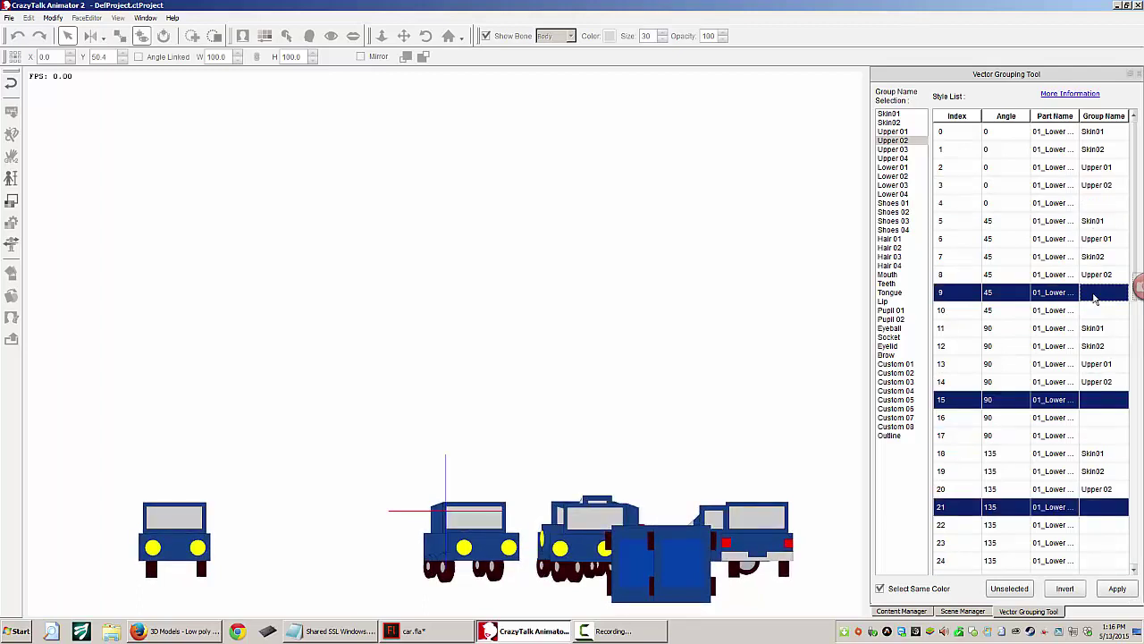
left_click(1139, 75)
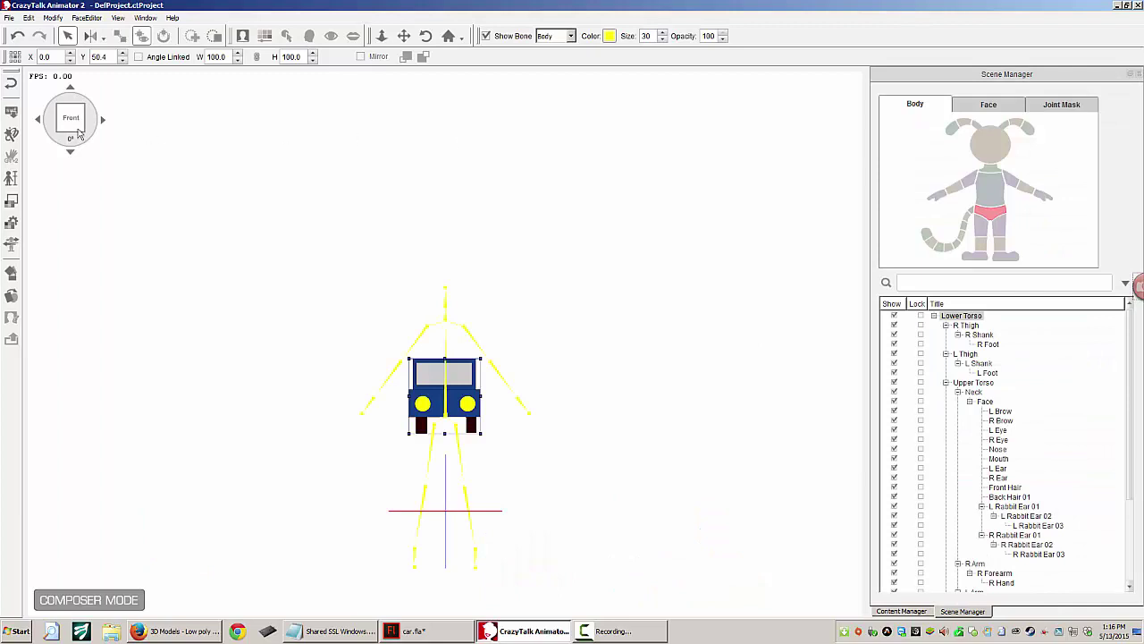
Step: Return to the stage and convert the duplicate car's motion path from straight segments to smooth curves
left_click(11, 86)
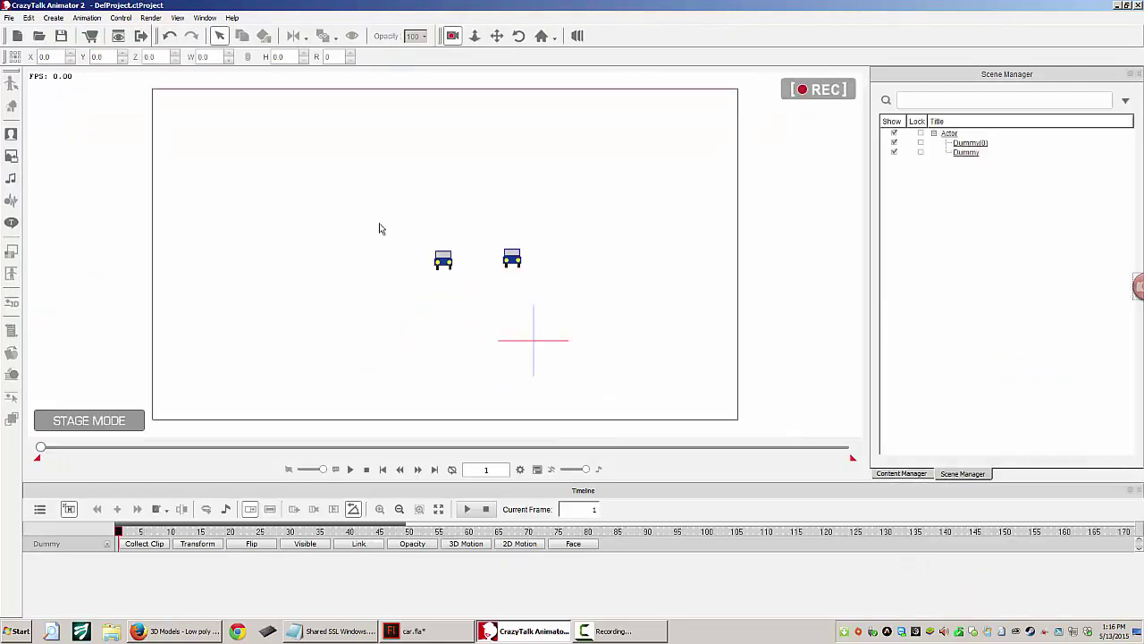
left_click(513, 259)
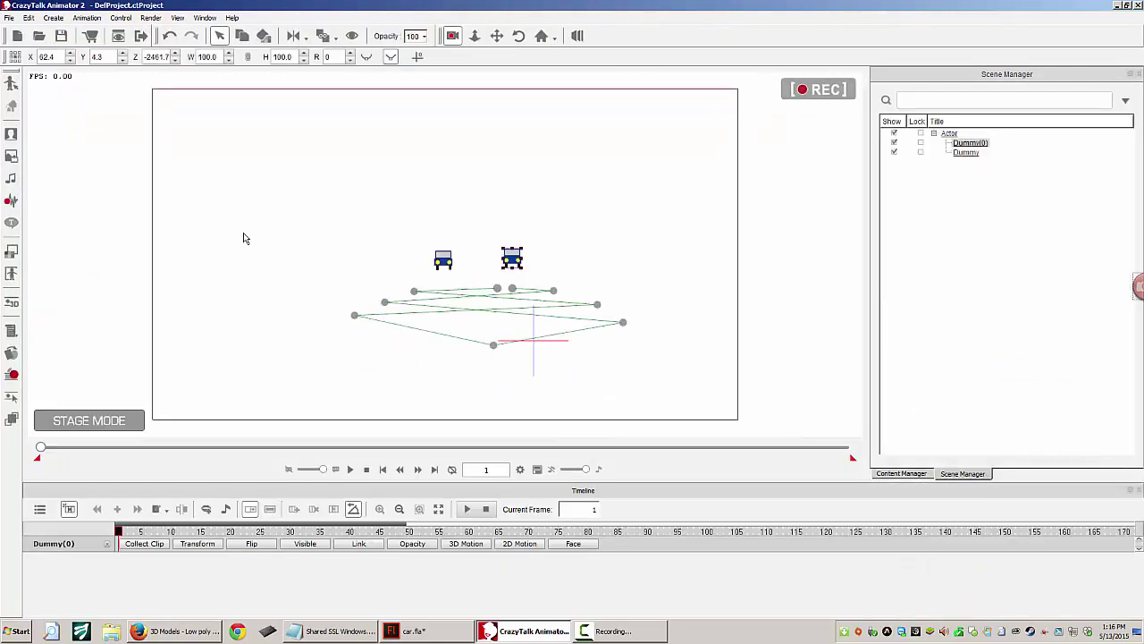
left_click(368, 59)
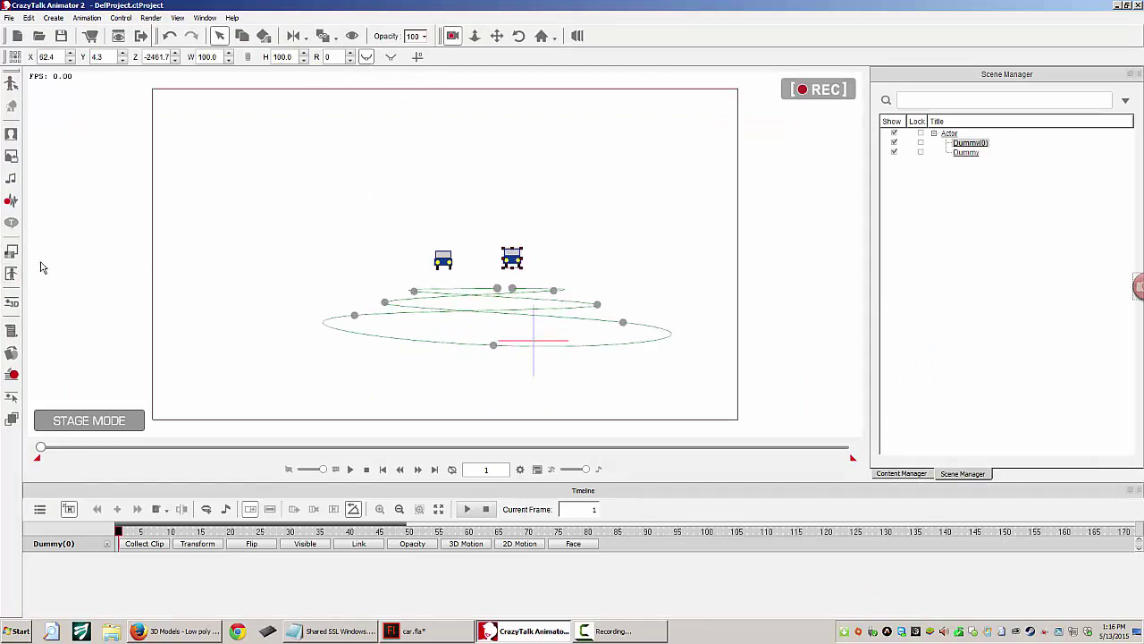
Step: Open the Render Style color adjustments for the duplicate car and try to change the brightness of its single group
left_click(12, 251)
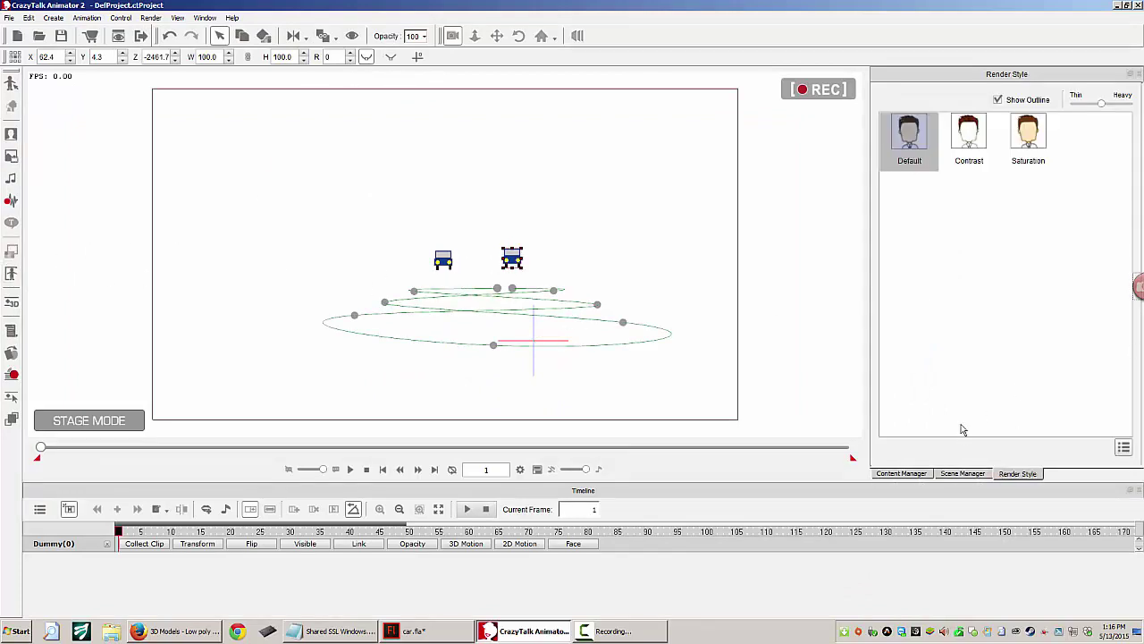
left_click(1123, 448)
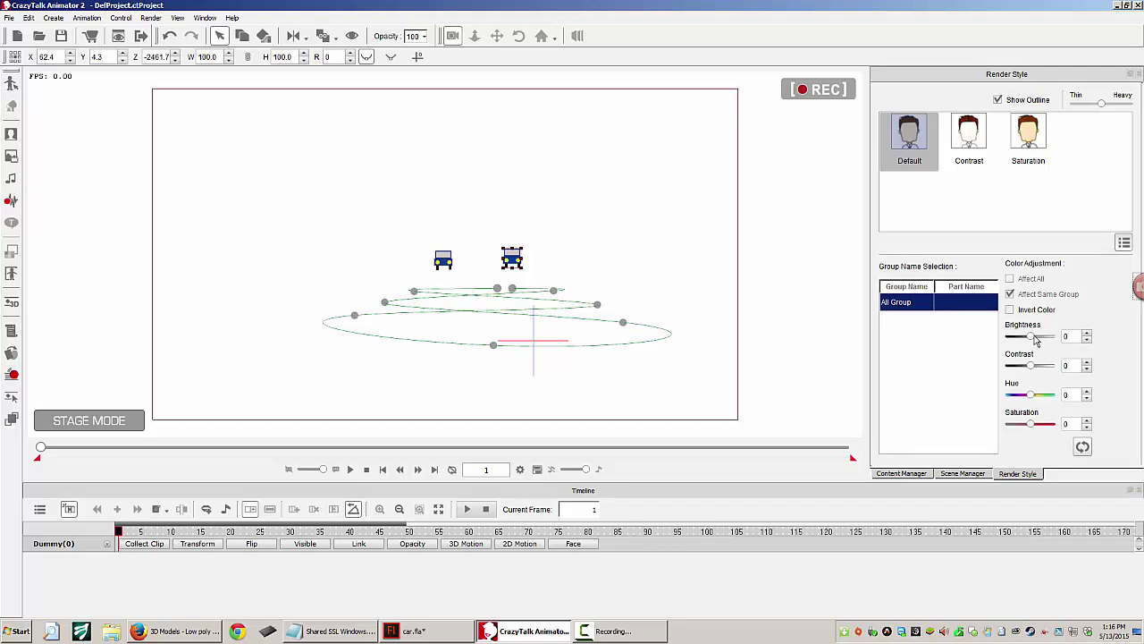
left_click_drag(1028, 338, 1025, 334)
Step: Nudge the original car to Y 3.7 and set its Skin01 body group to brightness 7, hue 33 and saturation 18
left_click(446, 259)
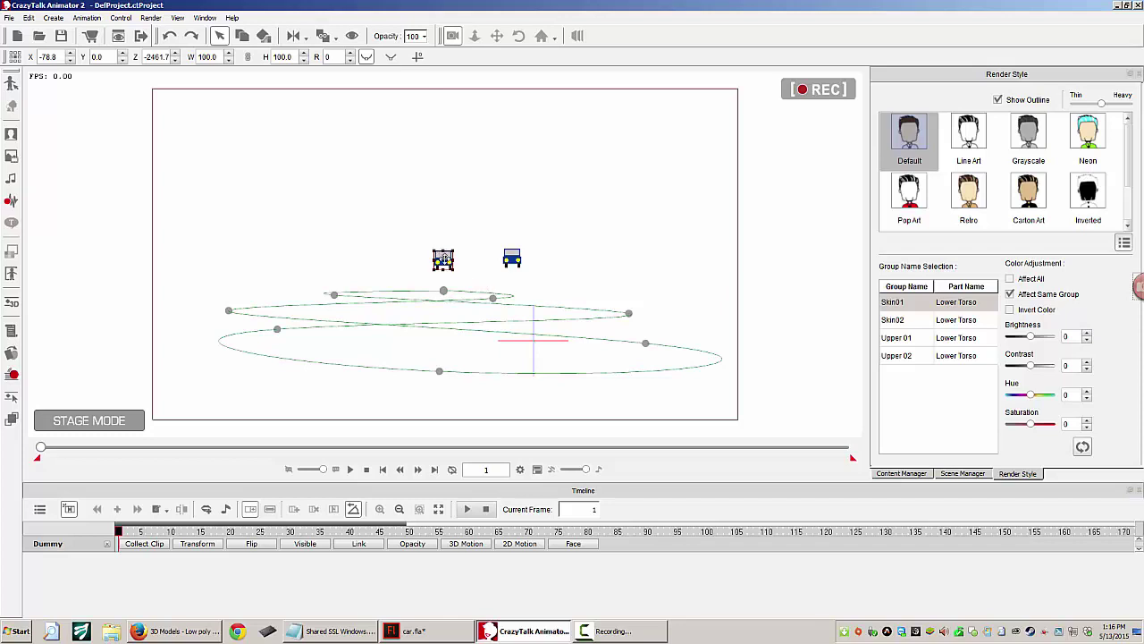
left_click_drag(443, 260, 444, 256)
left_click_drag(1032, 334, 1032, 338)
mouse_move(1033, 395)
left_mouse_down()
mouse_move(1036, 424)
mouse_move(1034, 394)
left_mouse_up()
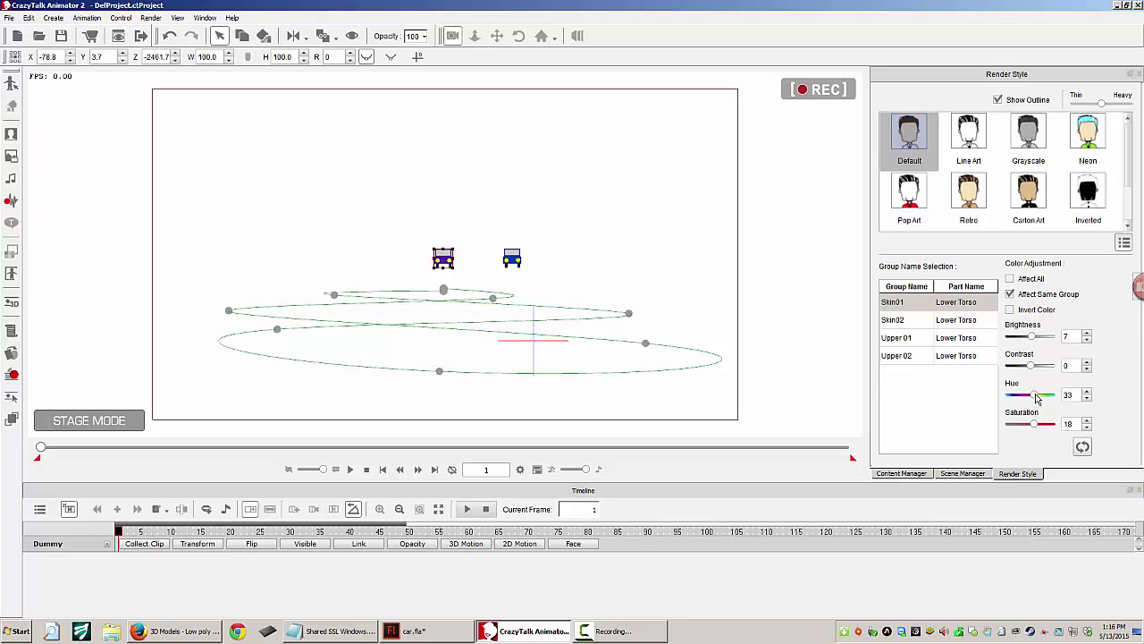
Step: Set the original car's Skin02 window group to brightness -61, hue 33 and saturation -52
left_click(894, 320)
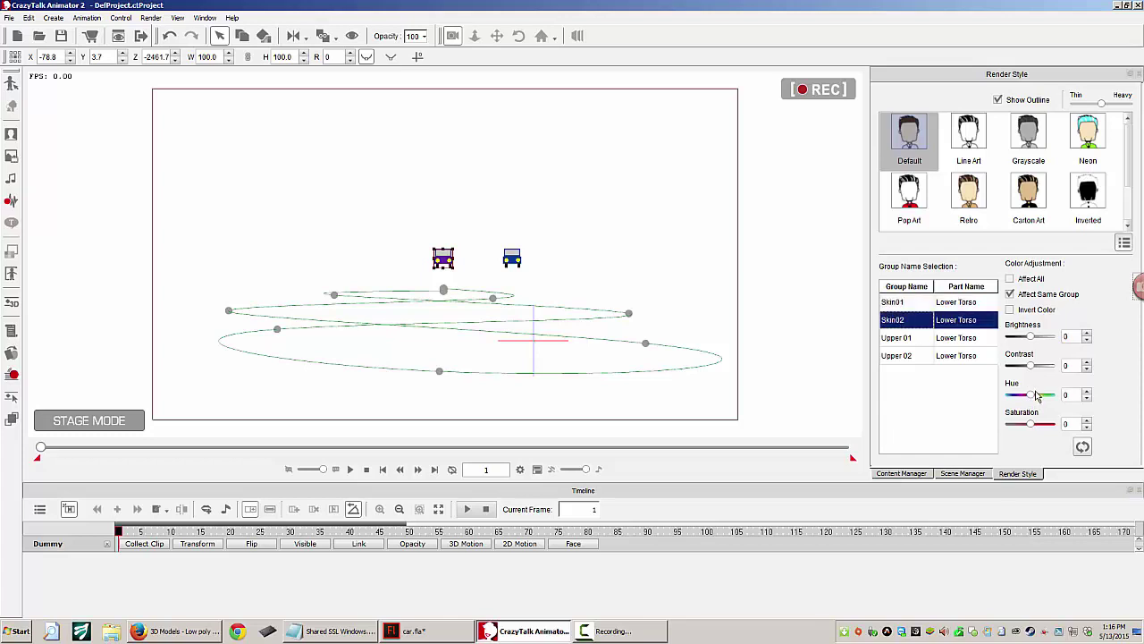
left_click_drag(1037, 397, 1020, 424)
left_click_drag(1032, 341, 1018, 340)
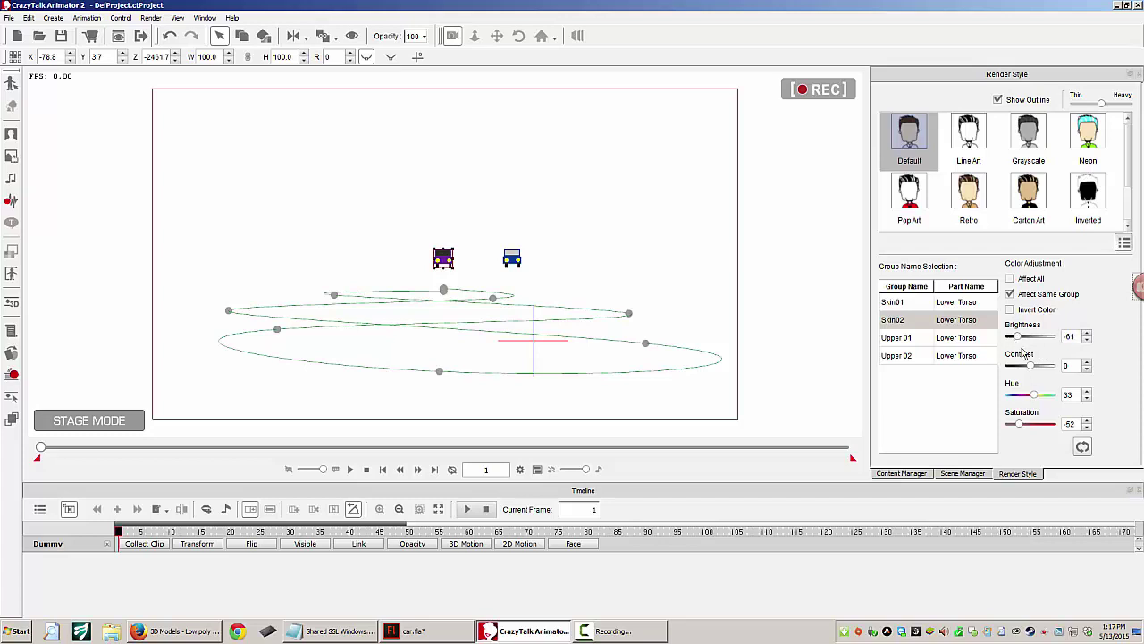
Step: Set the hue of the original car's Upper 01 headlight group to 18 and select the Upper 02 tire group
left_click(930, 343)
left_click_drag(1031, 394, 1039, 393)
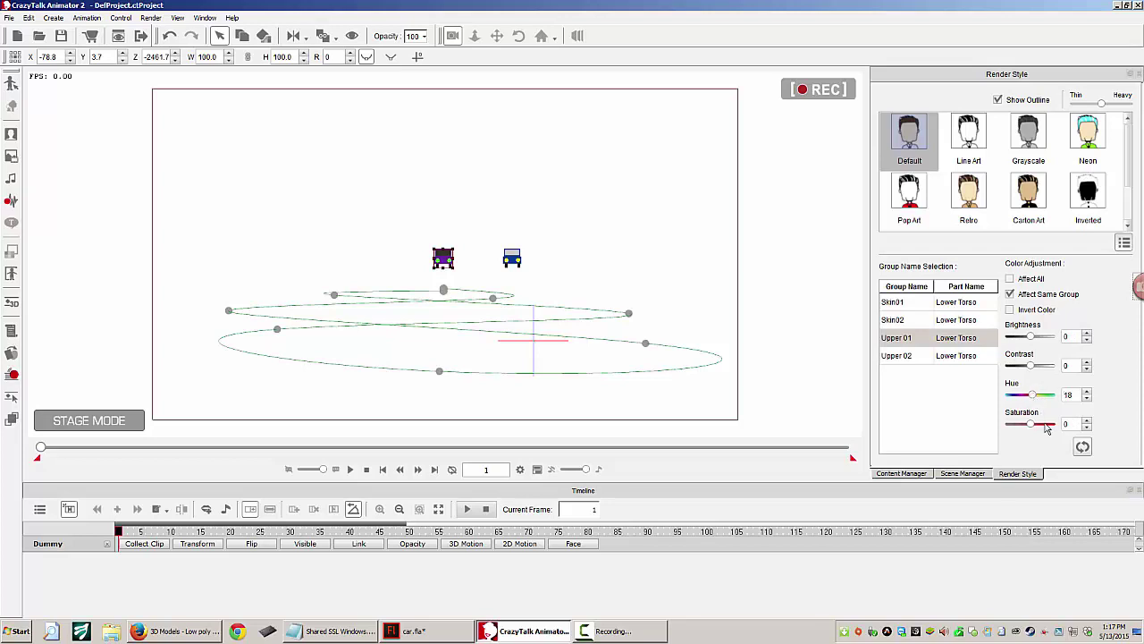
left_click(907, 357)
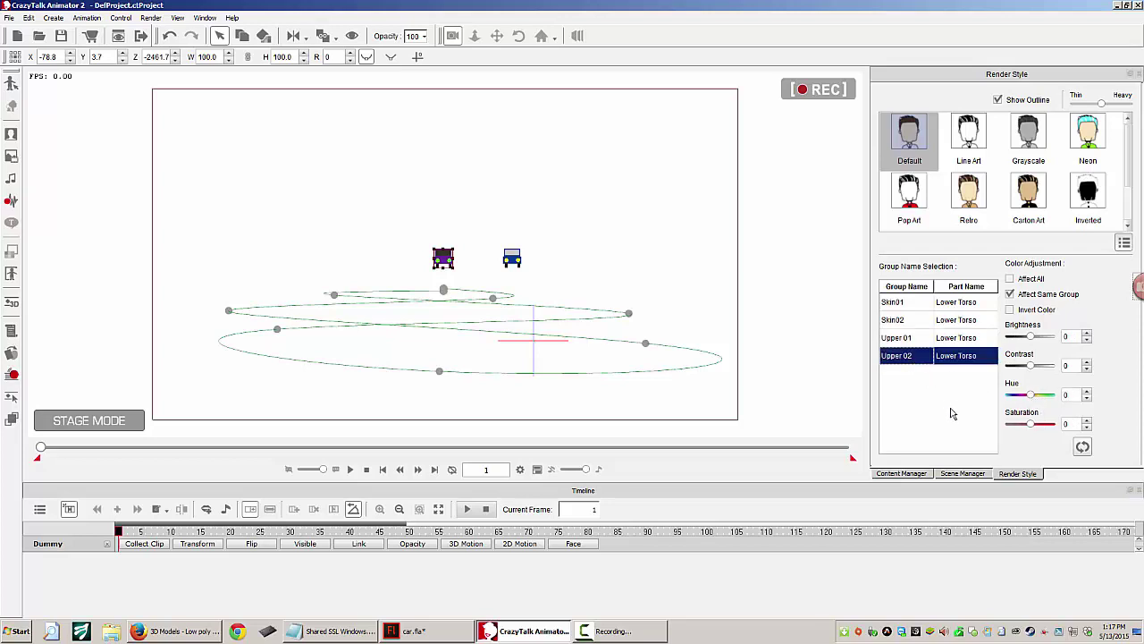
left_click(703, 248)
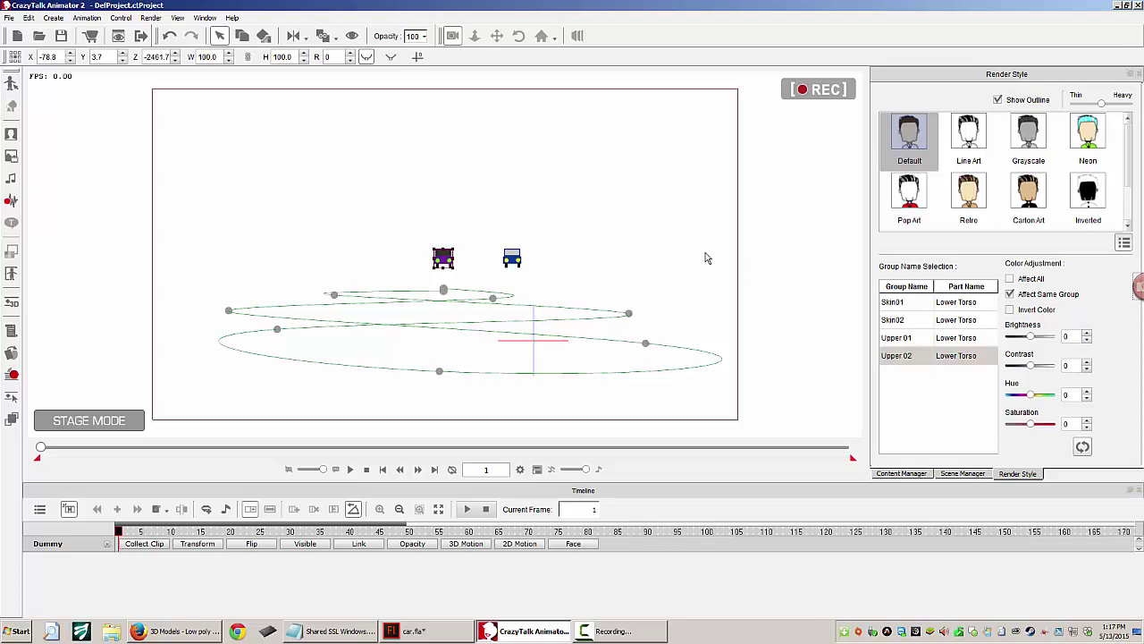
Step: Play the animation with the recolored car, return to frame 1 and compare the two cars' motion paths
left_click(349, 470)
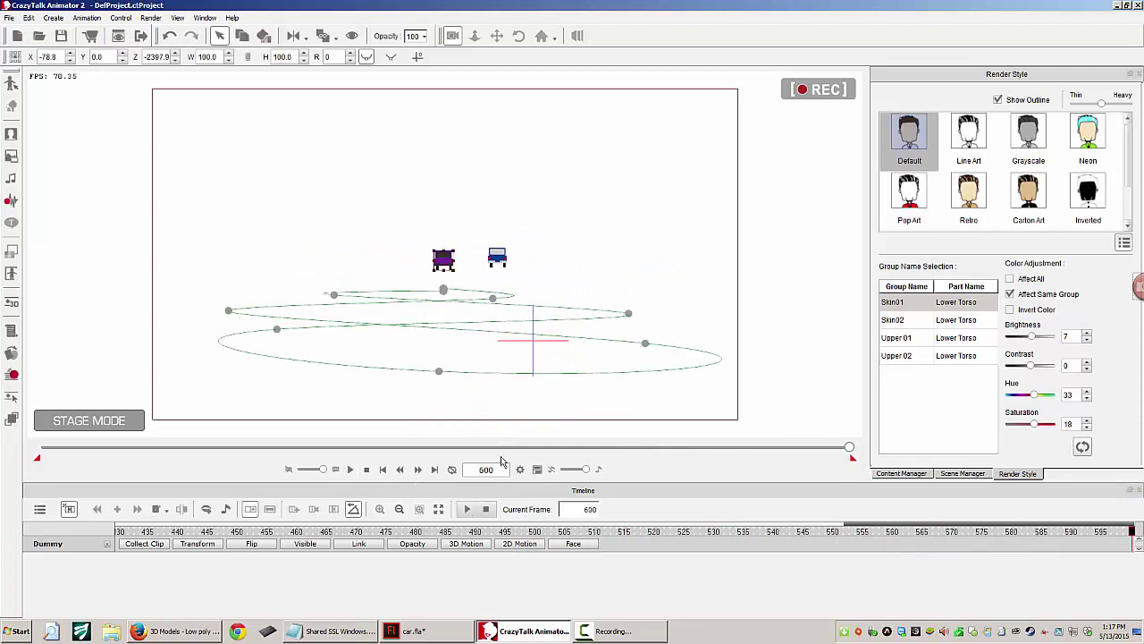
left_click(486, 509)
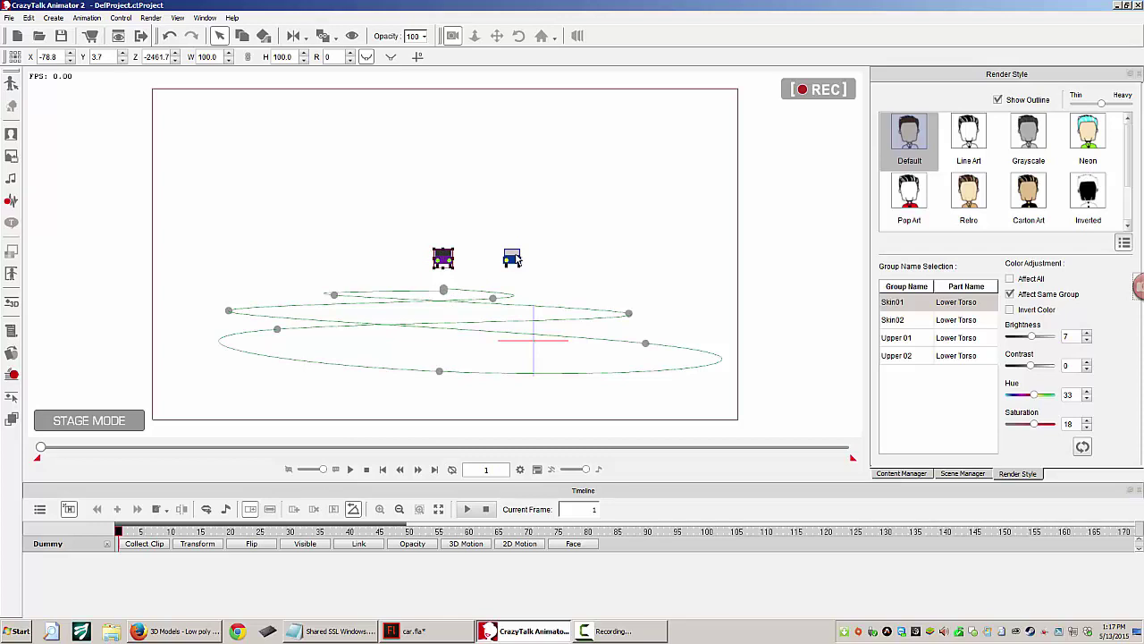
left_click(513, 258)
left_click(444, 259)
Step: Widen the duplicate car's motion path by moving its control points outward and its front point nearer the viewer, and play the animation
left_click(513, 259)
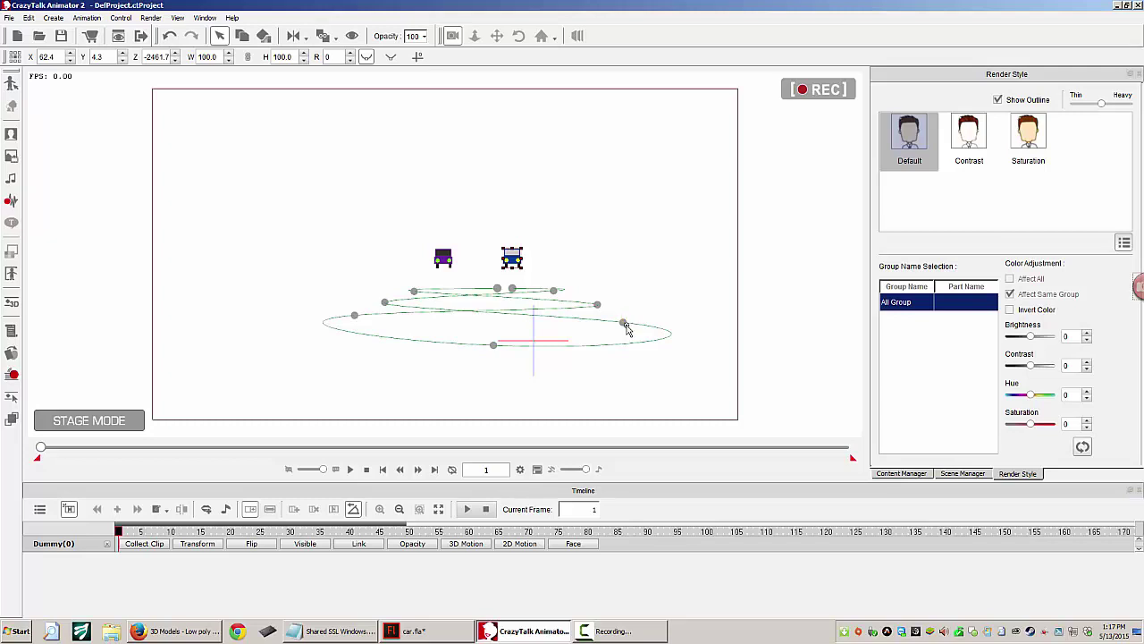
left_click_drag(624, 324, 648, 318)
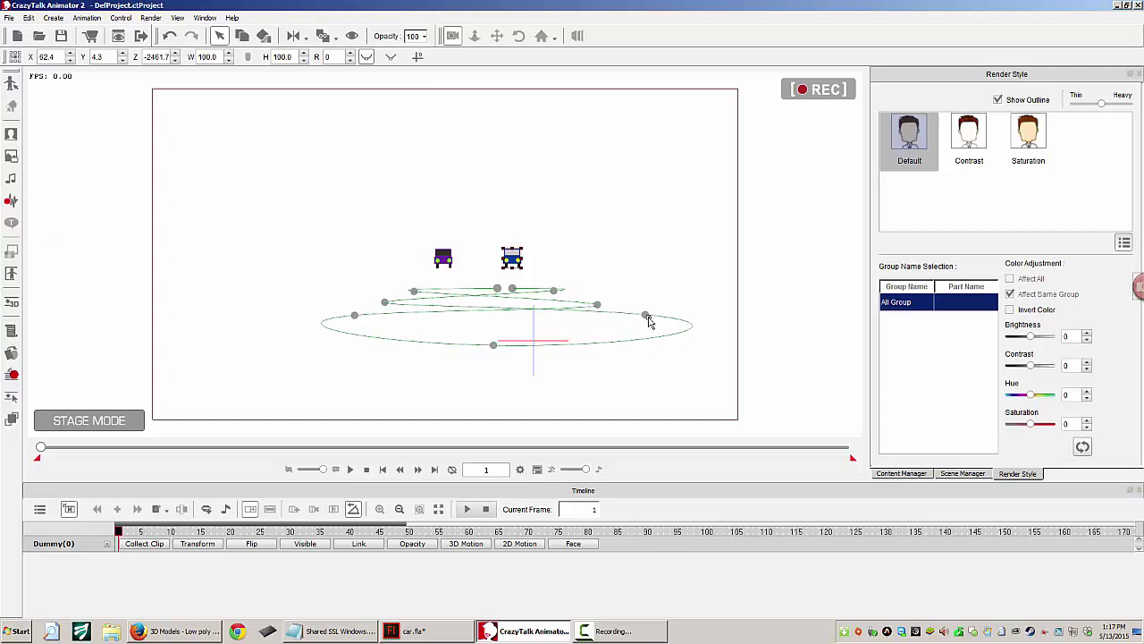
left_click_drag(494, 348, 487, 386)
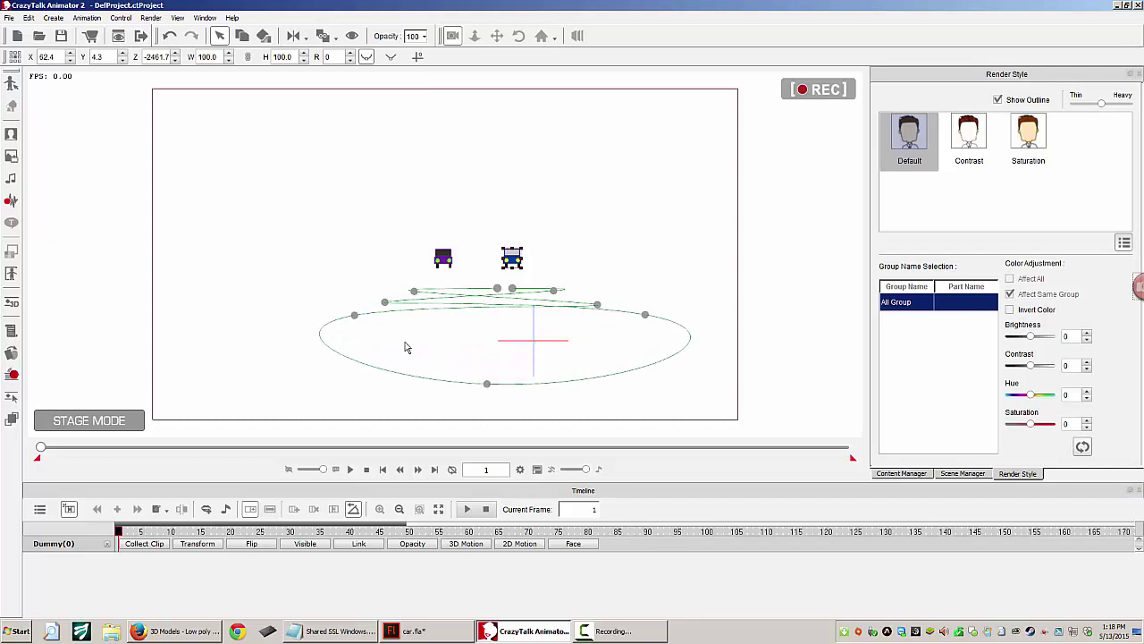
left_click_drag(354, 316, 324, 320)
left_click_drag(341, 308, 334, 308)
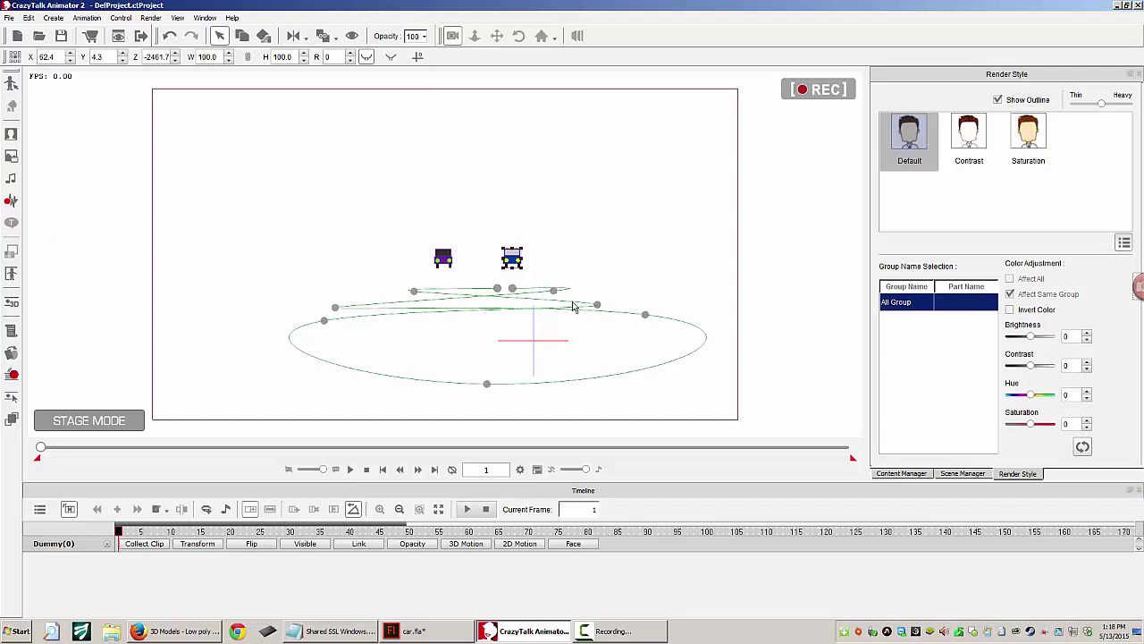
left_click_drag(598, 305, 617, 312)
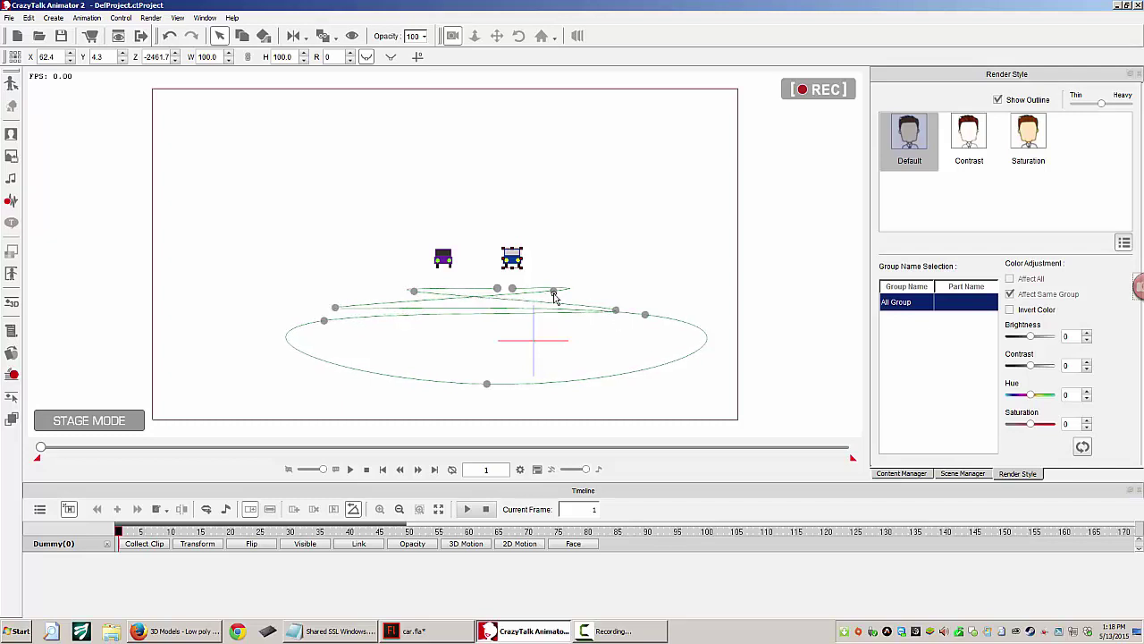
left_click_drag(553, 291, 568, 299)
left_click_drag(415, 294, 405, 295)
left_click(351, 469)
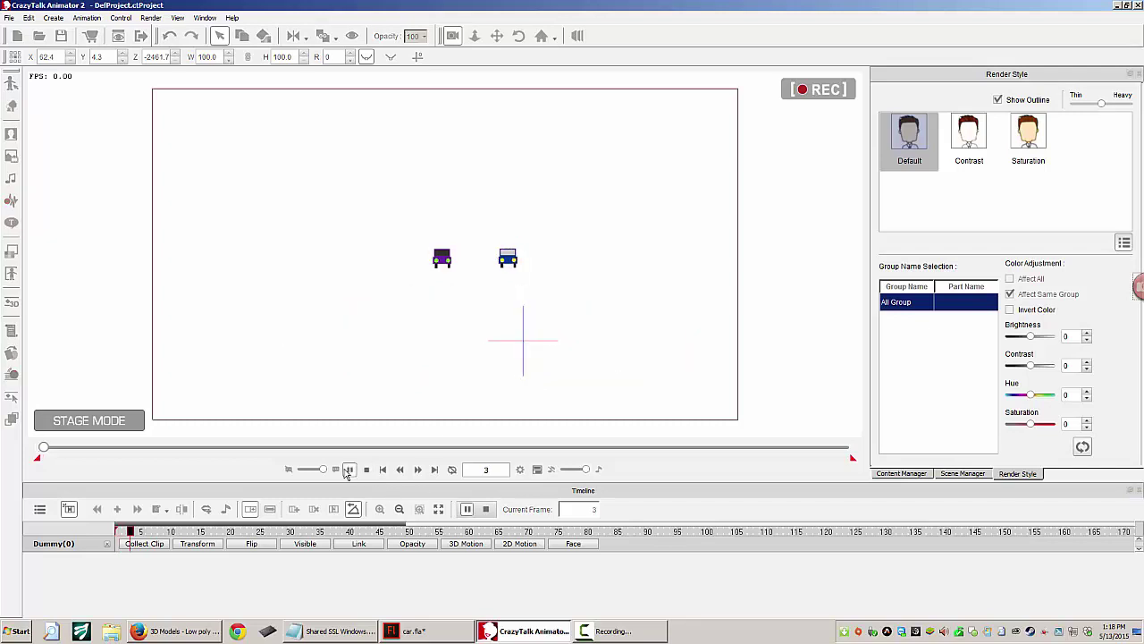